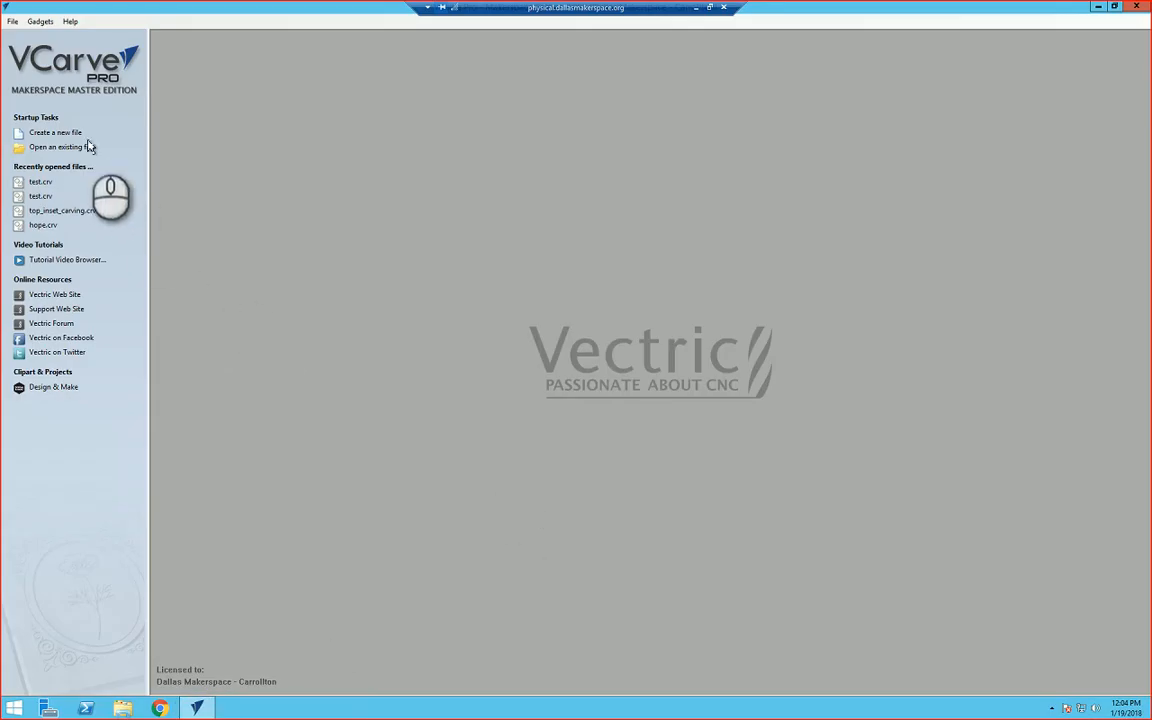
Step: Create a new single-sided job 24 x 24 x 0.5 inches with Very High modeling resolution
{"action": "left_click", "coordinate": [63, 136]}
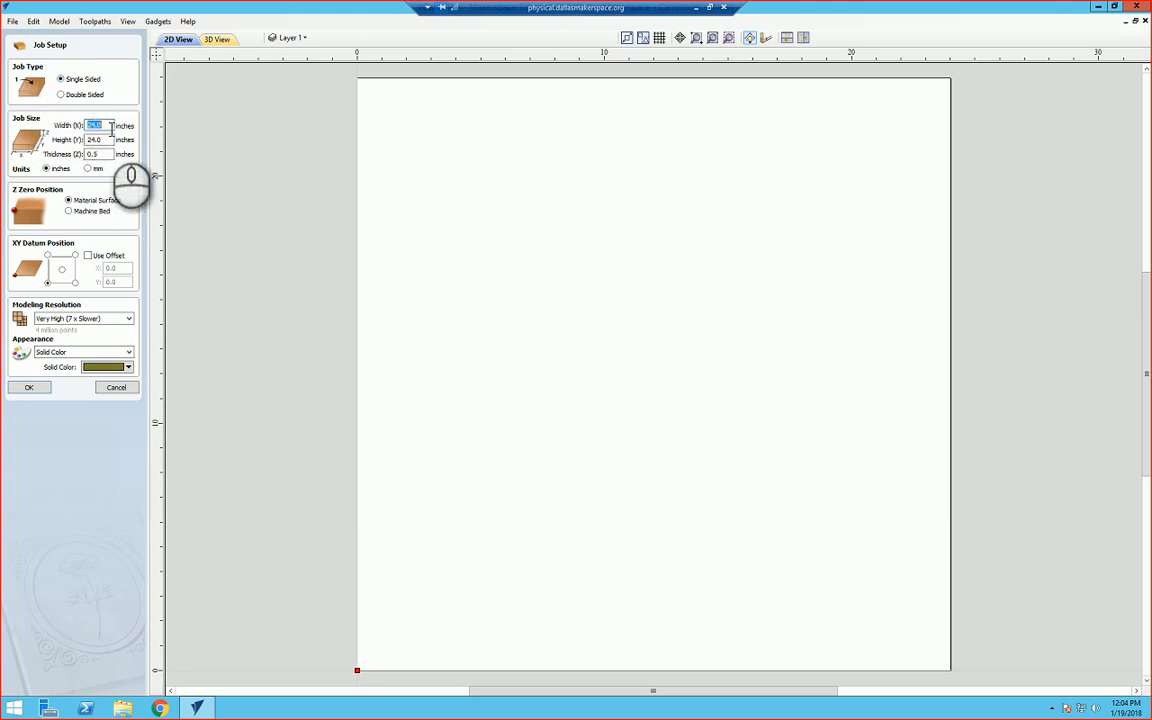
{"action": "left_click", "coordinate": [100, 140]}
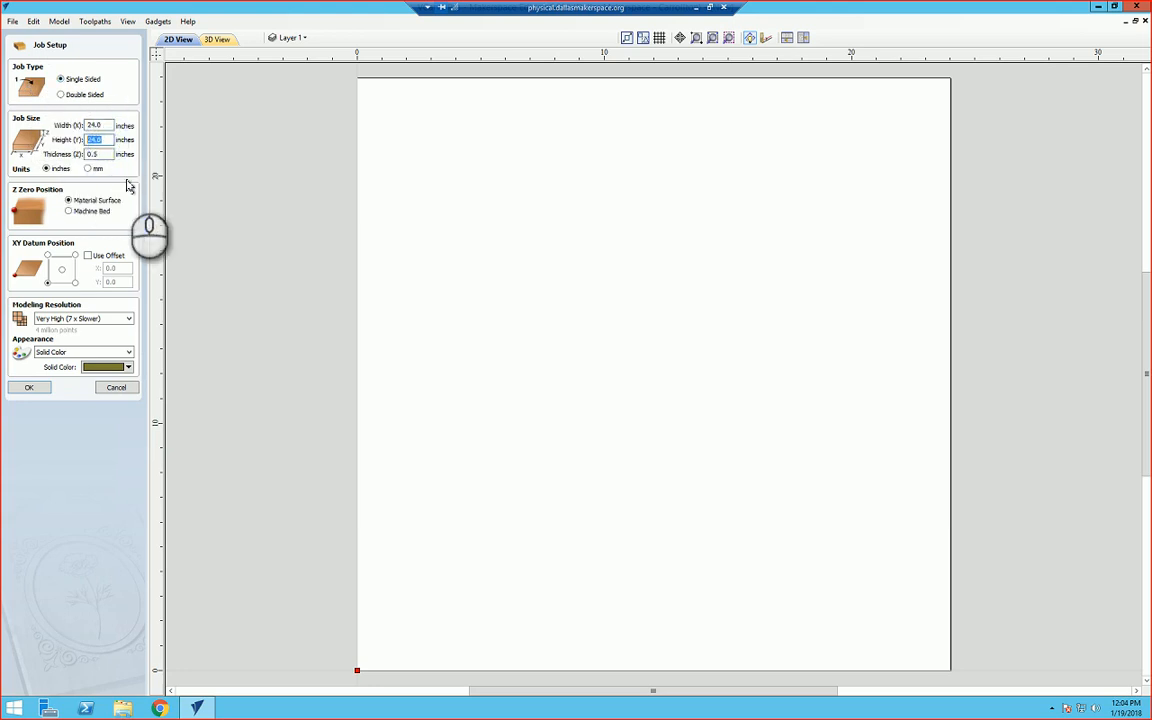
{"action": "left_click", "coordinate": [104, 154]}
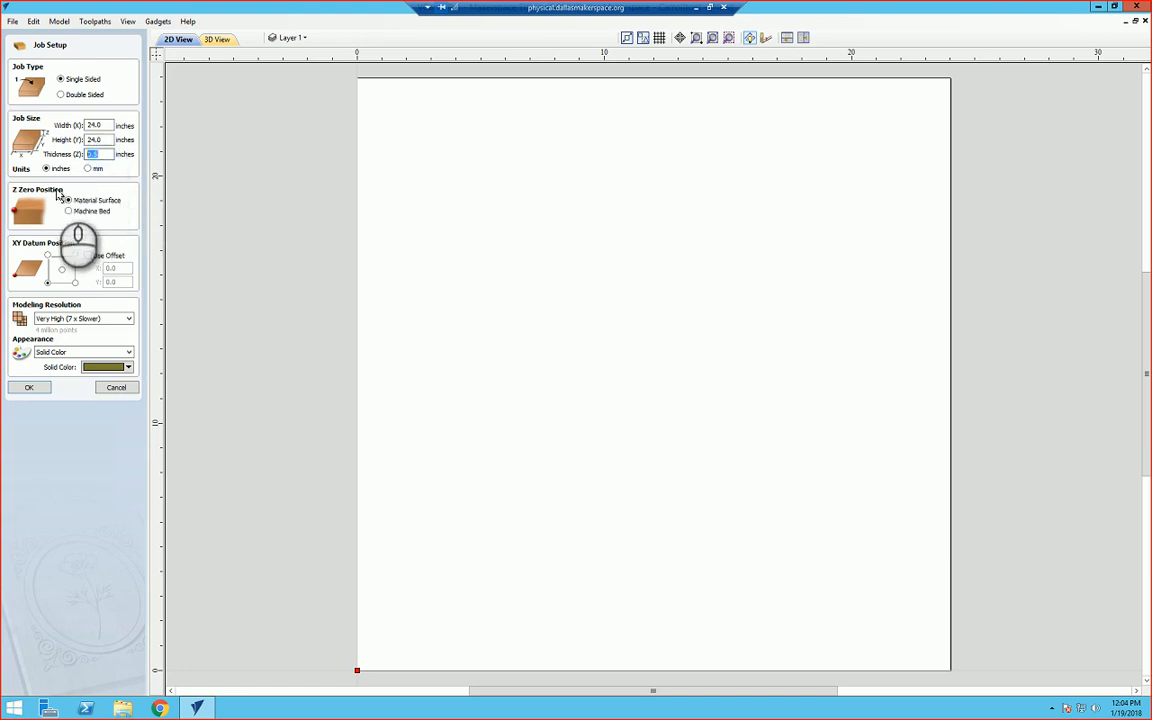
{"action": "left_click", "coordinate": [62, 318]}
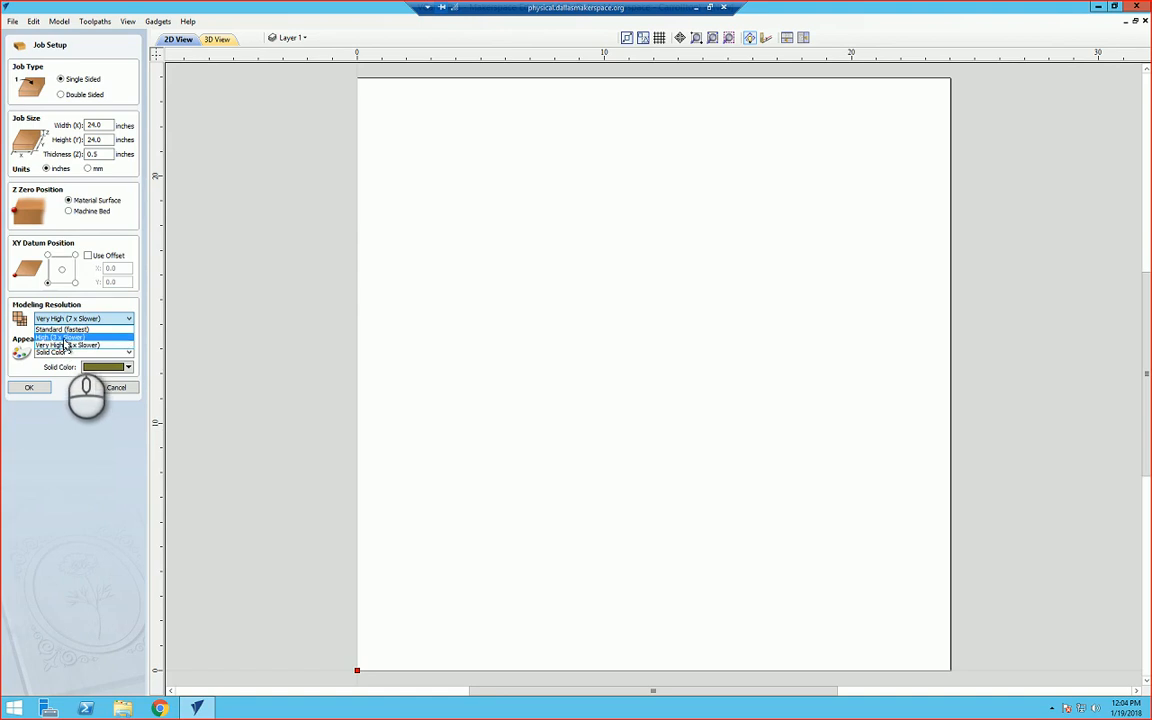
{"action": "left_click", "coordinate": [67, 345]}
{"action": "left_click", "coordinate": [31, 389]}
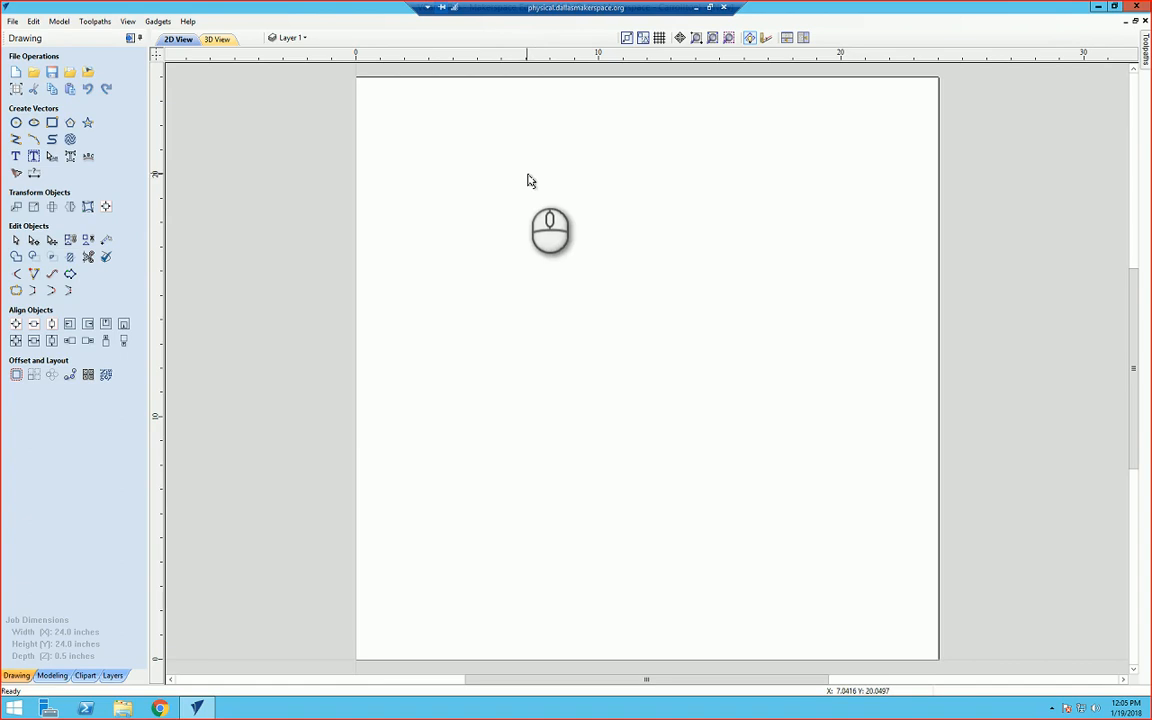
Step: Open the Toolpaths panel and pin it open
{"action": "left_click", "coordinate": [1146, 52]}
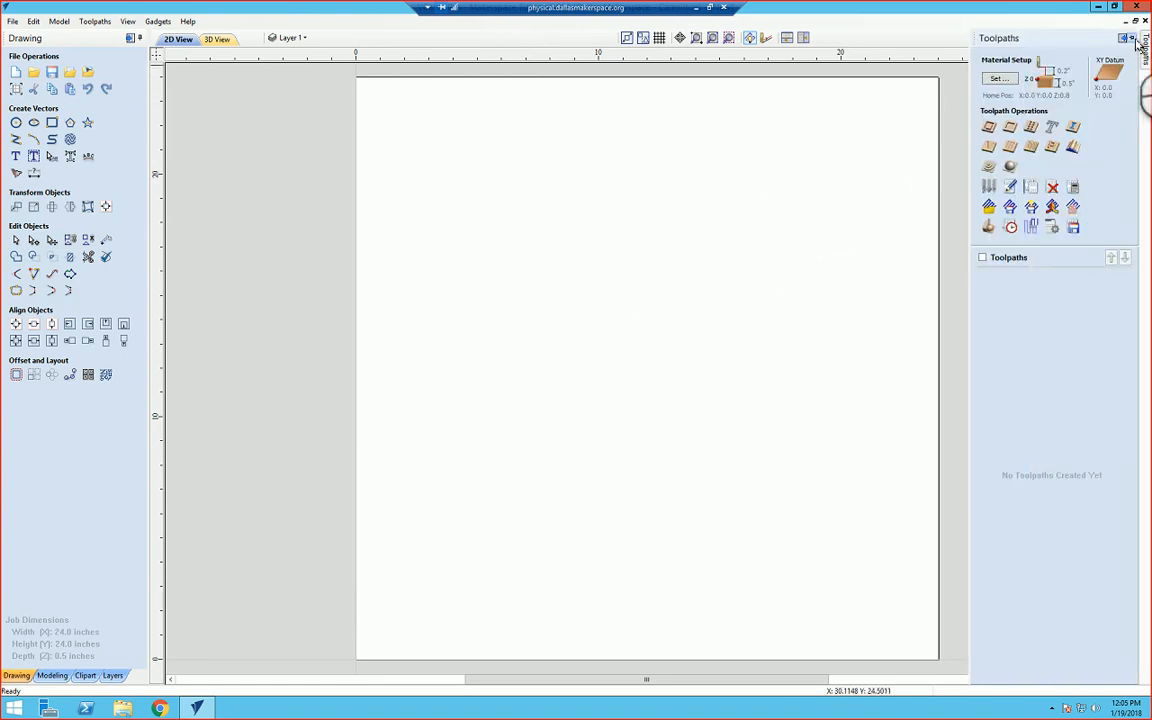
{"action": "left_click", "coordinate": [1132, 38]}
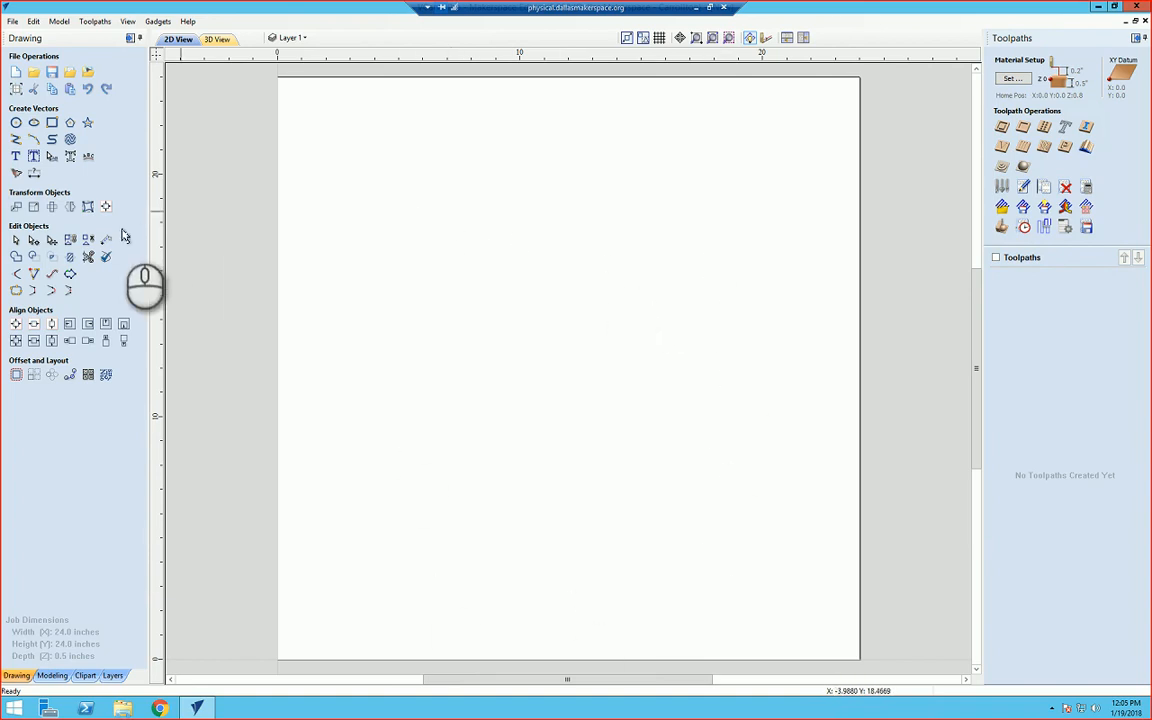
Step: Create the text TEST in Arial, 1.0 inch high, anchored near the middle of the sheet
{"action": "left_click", "coordinate": [17, 158]}
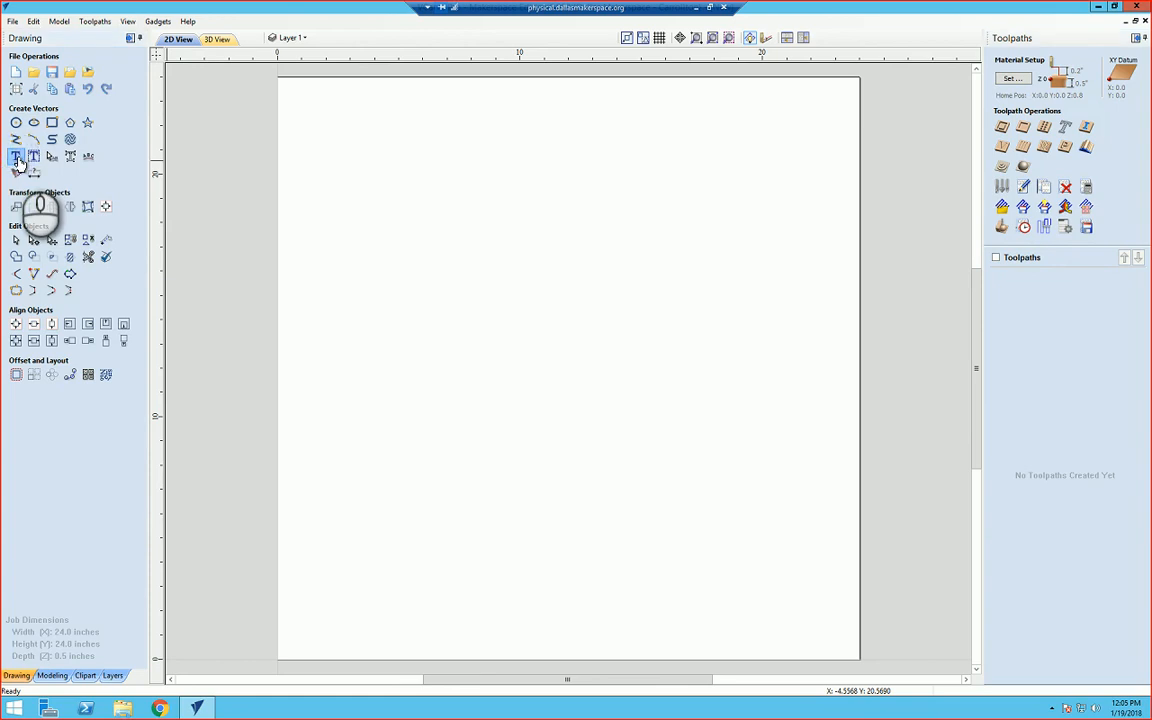
{"action": "left_click", "coordinate": [43, 101]}
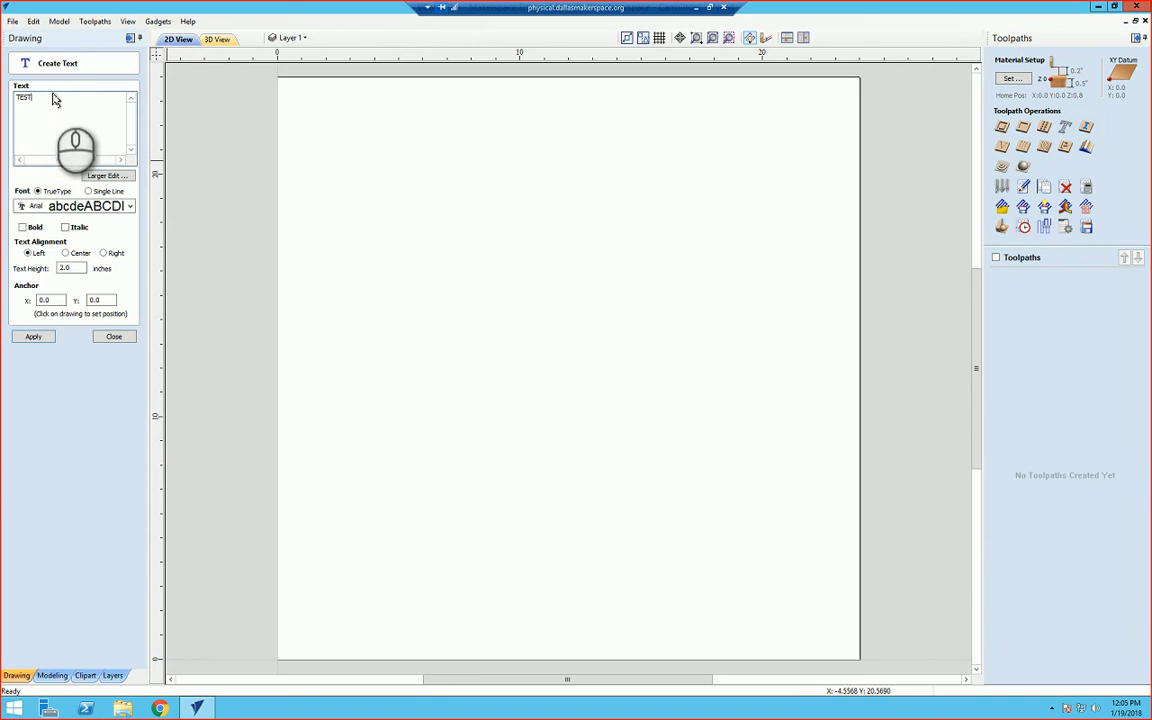
{"action": "left_click", "coordinate": [567, 403]}
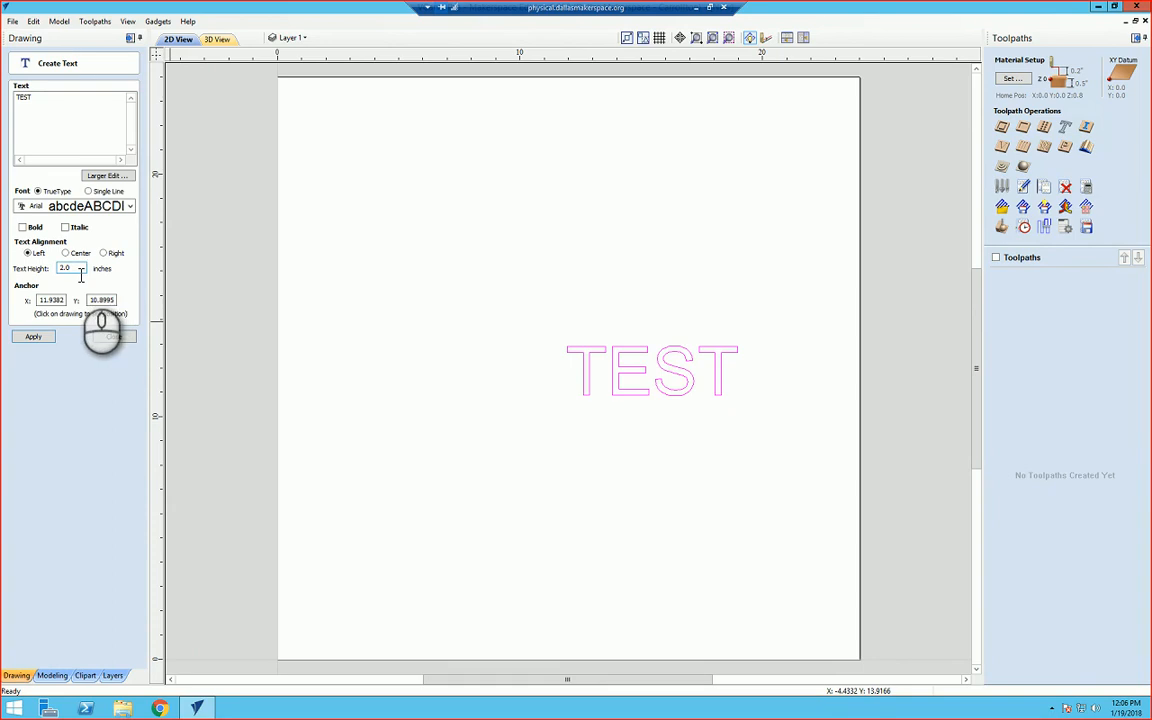
{"action": "left_click_drag", "start_coordinate": [80, 270], "coordinate": [46, 277]}
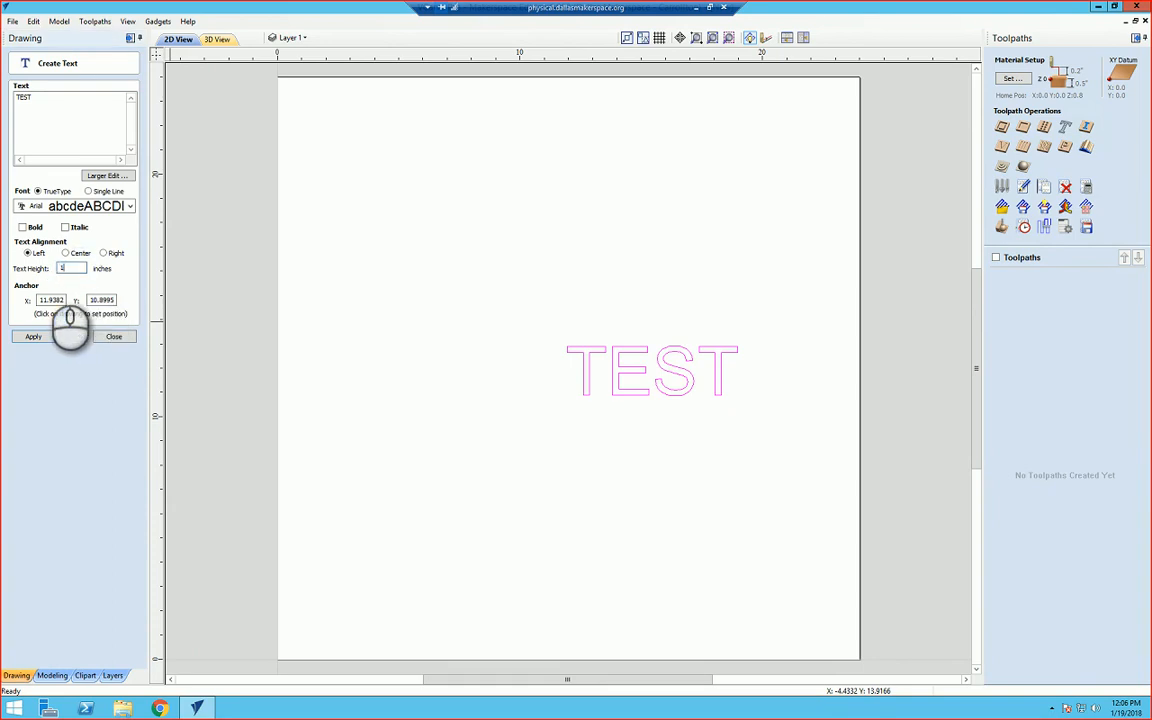
{"action": "type", "text": "1"}
{"action": "left_click", "coordinate": [33, 336]}
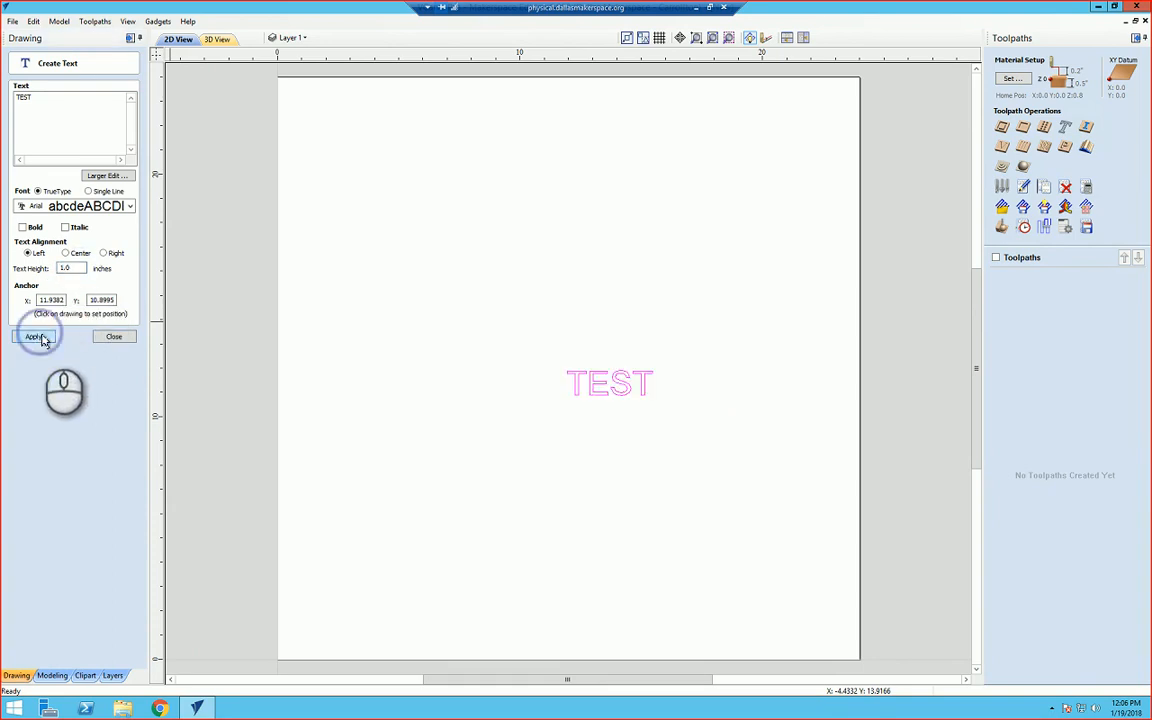
Step: Move the TEST text slightly left and down to about X 10.2, Y 10.3, closing the text tool
{"action": "left_click", "coordinate": [619, 388]}
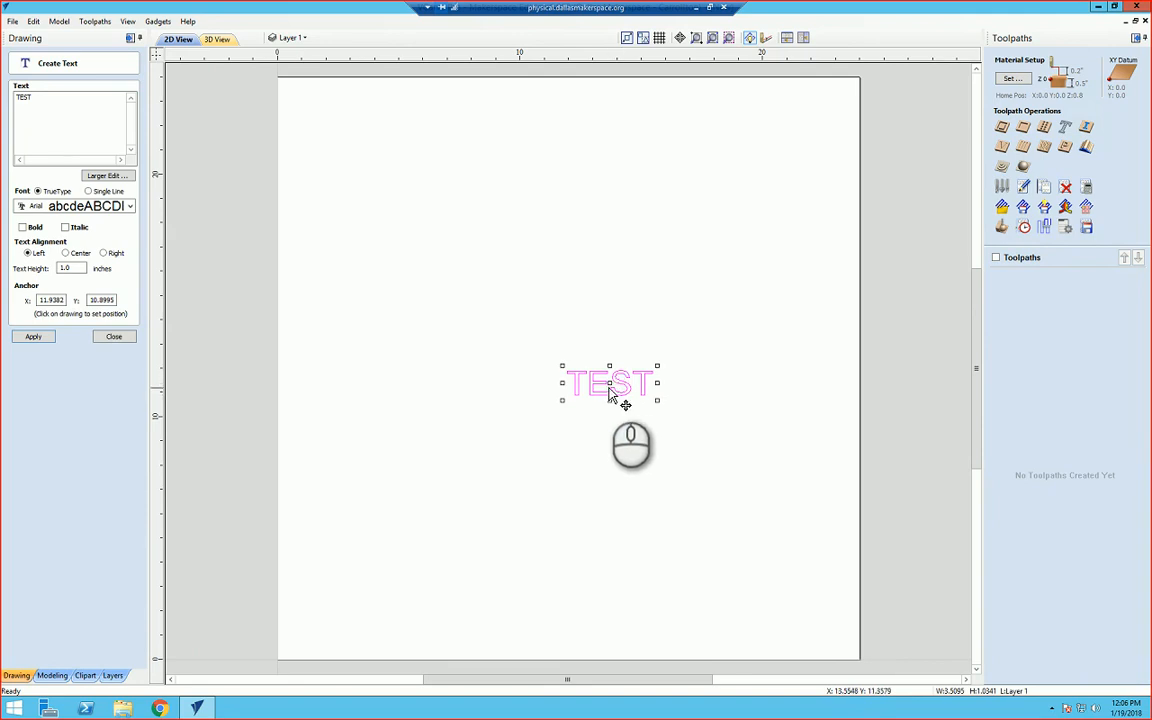
{"action": "left_click_drag", "start_coordinate": [619, 383], "coordinate": [571, 401]}
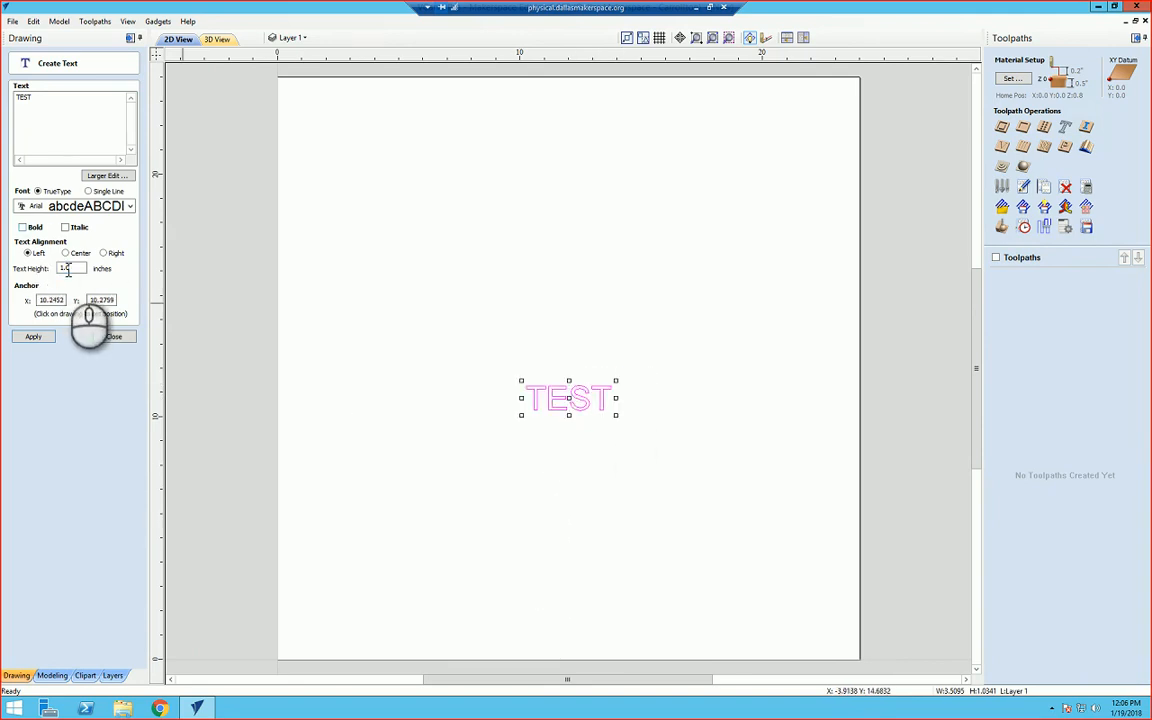
{"action": "left_click", "coordinate": [113, 336]}
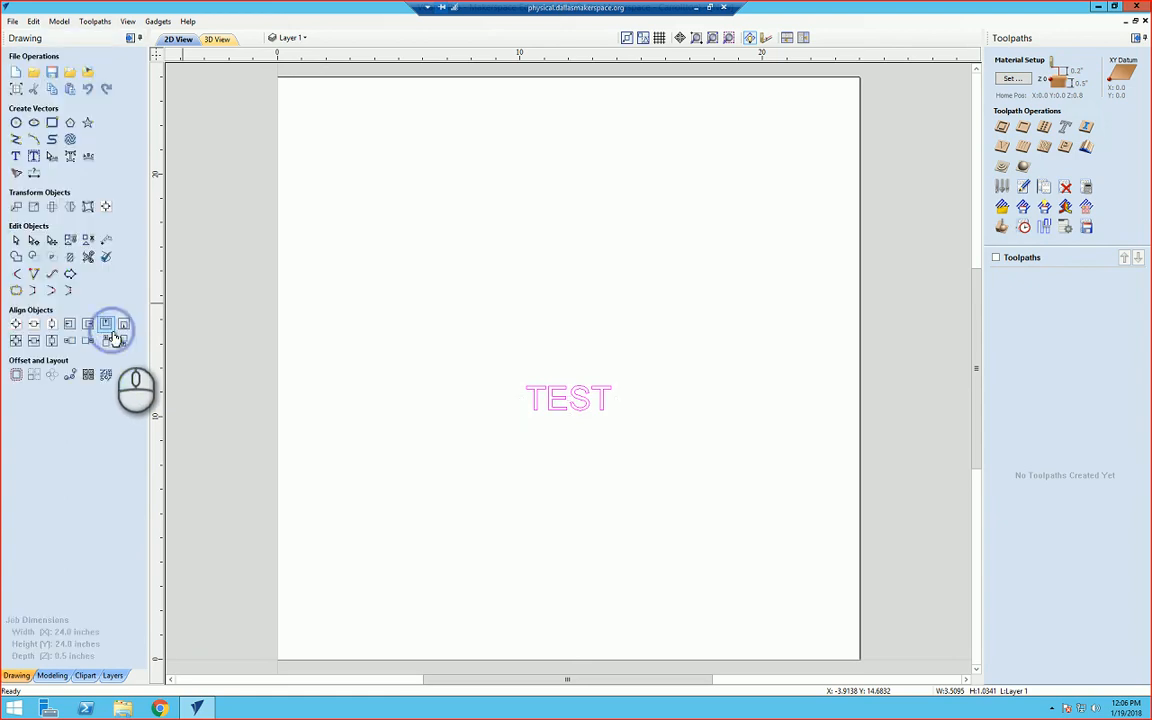
{"action": "left_click", "coordinate": [583, 410]}
{"action": "mouse_move", "coordinate": [568, 398]}
{"action": "left_mouse_down"}
{"action": "mouse_move", "coordinate": [620, 442]}
{"action": "mouse_move", "coordinate": [601, 390]}
{"action": "mouse_move", "coordinate": [568, 412]}
{"action": "left_mouse_up"}
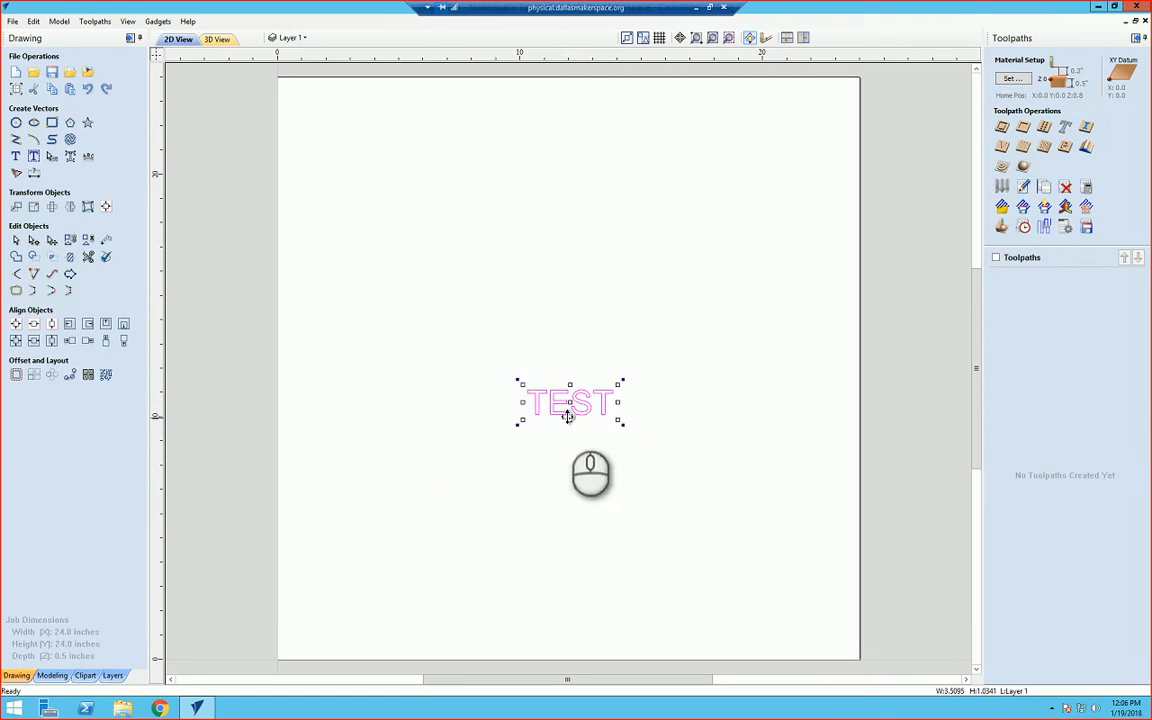
{"action": "left_click", "coordinate": [106, 206]}
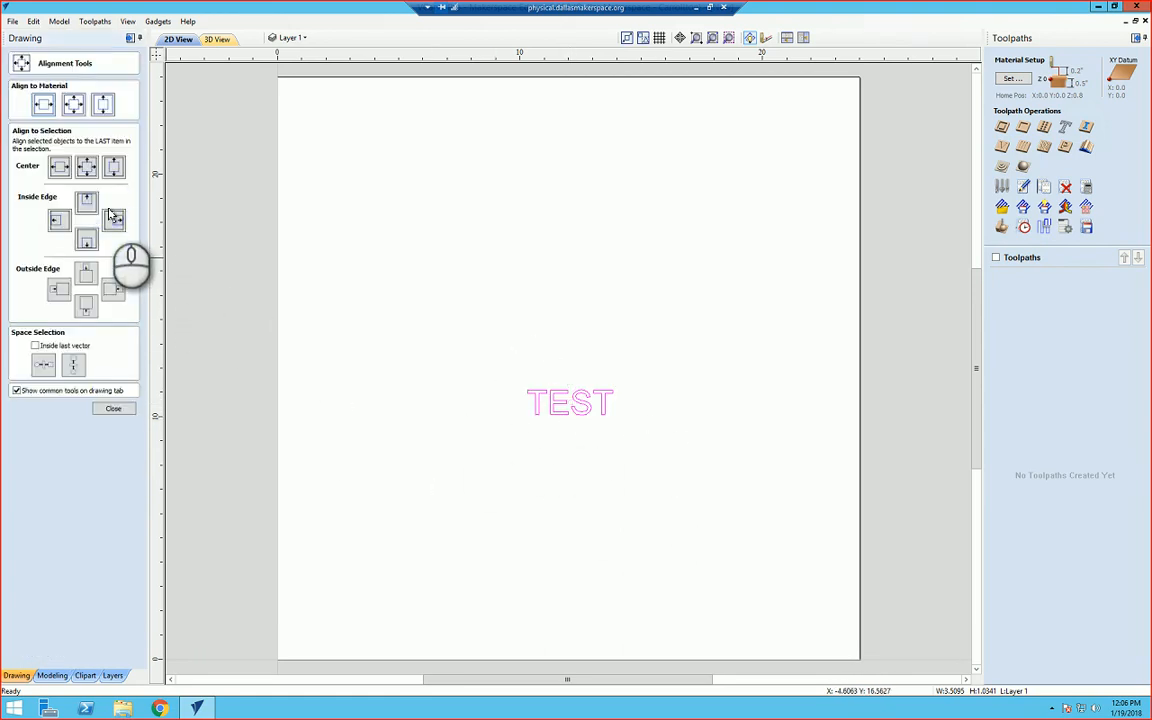
{"action": "left_click", "coordinate": [117, 409]}
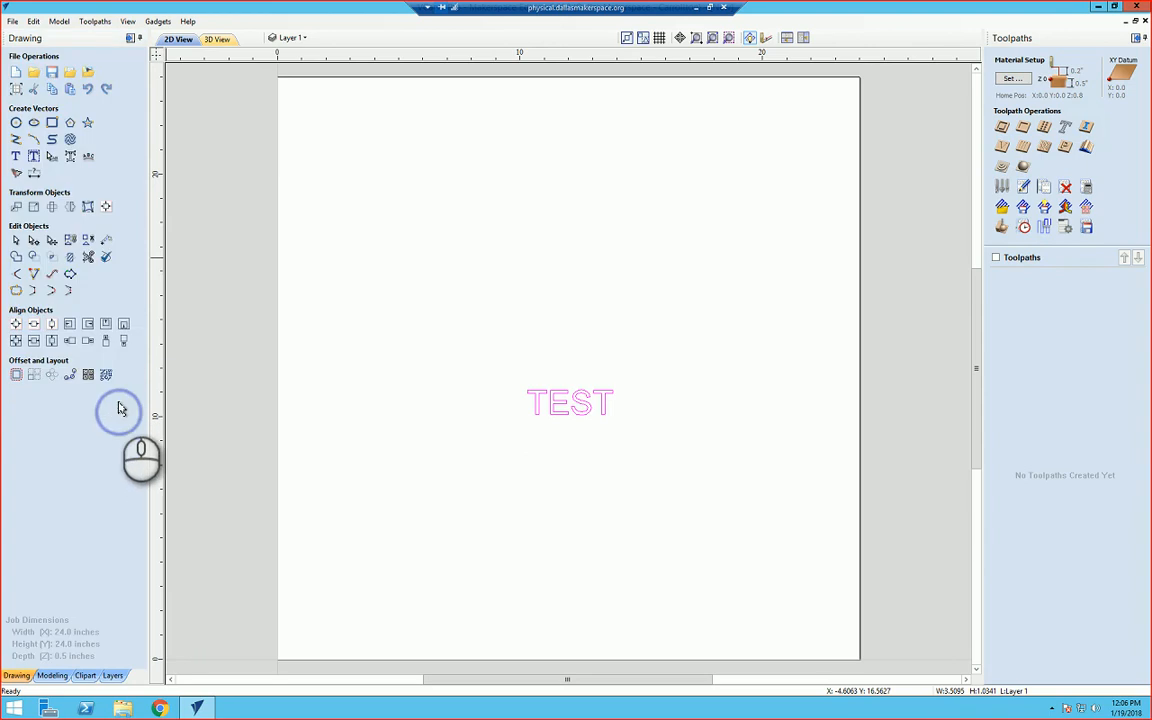
{"action": "left_click", "coordinate": [107, 208]}
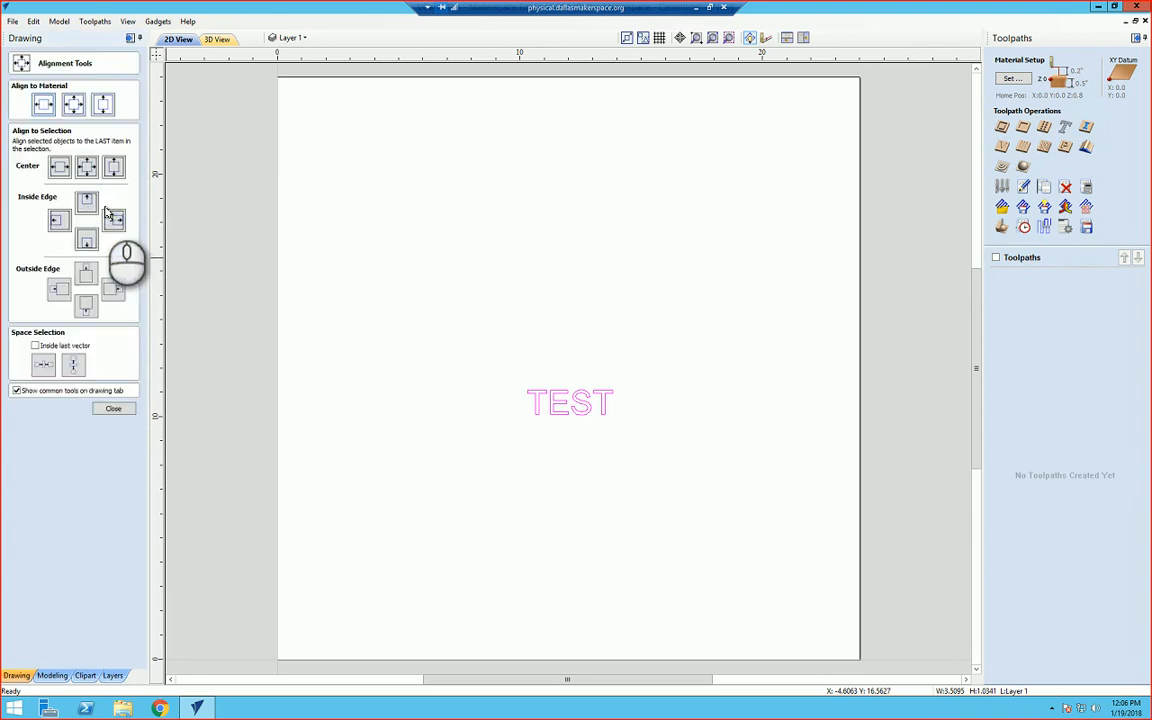
{"action": "left_click", "coordinate": [590, 415]}
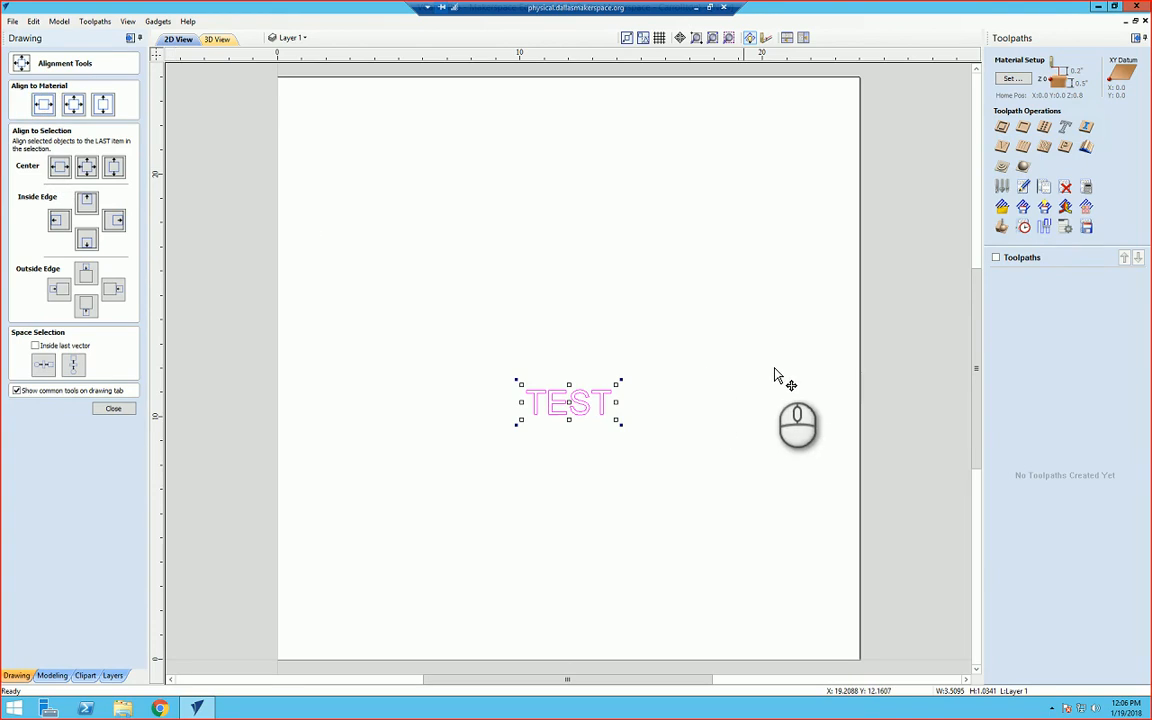
{"action": "left_click", "coordinate": [113, 410]}
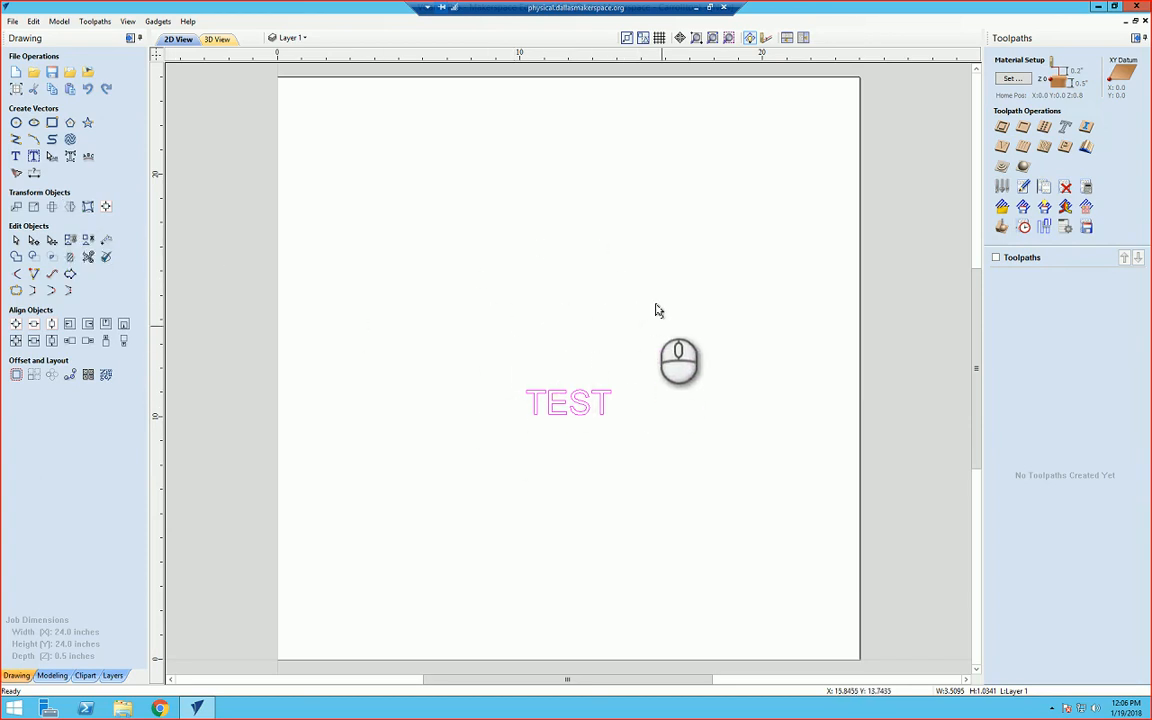
Step: Draw an ellipse about 5.4 x 2.8 inches centred at X 12 just above the text
{"action": "left_click", "coordinate": [34, 124]}
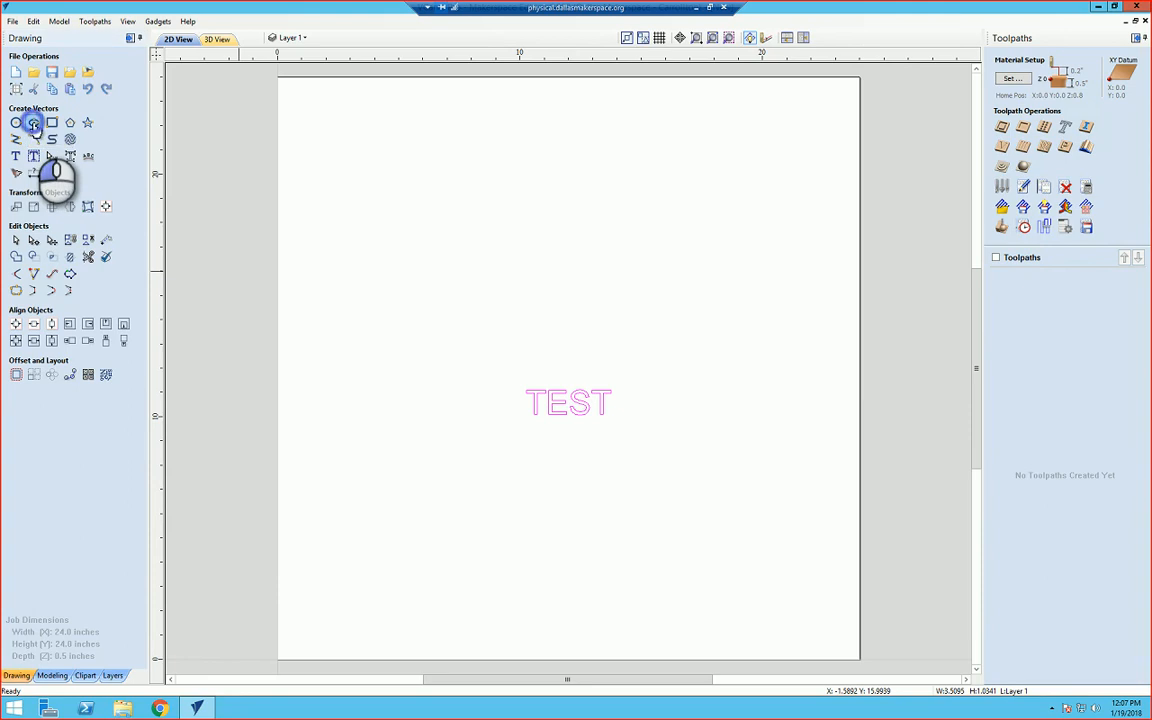
{"action": "left_click", "coordinate": [570, 333]}
{"action": "mouse_move", "coordinate": [570, 333]}
{"action": "left_mouse_down"}
{"action": "mouse_move", "coordinate": [533, 334]}
{"action": "mouse_move", "coordinate": [533, 292]}
{"action": "mouse_move", "coordinate": [505, 306]}
{"action": "left_mouse_up"}
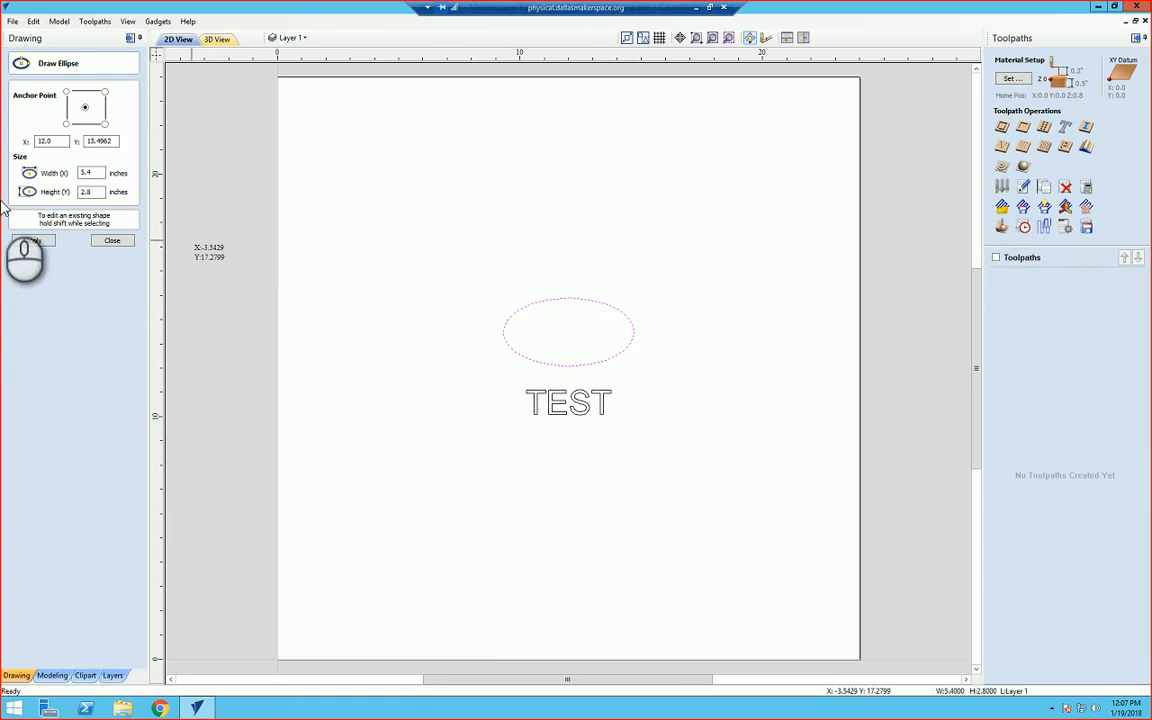
{"action": "left_click", "coordinate": [112, 242]}
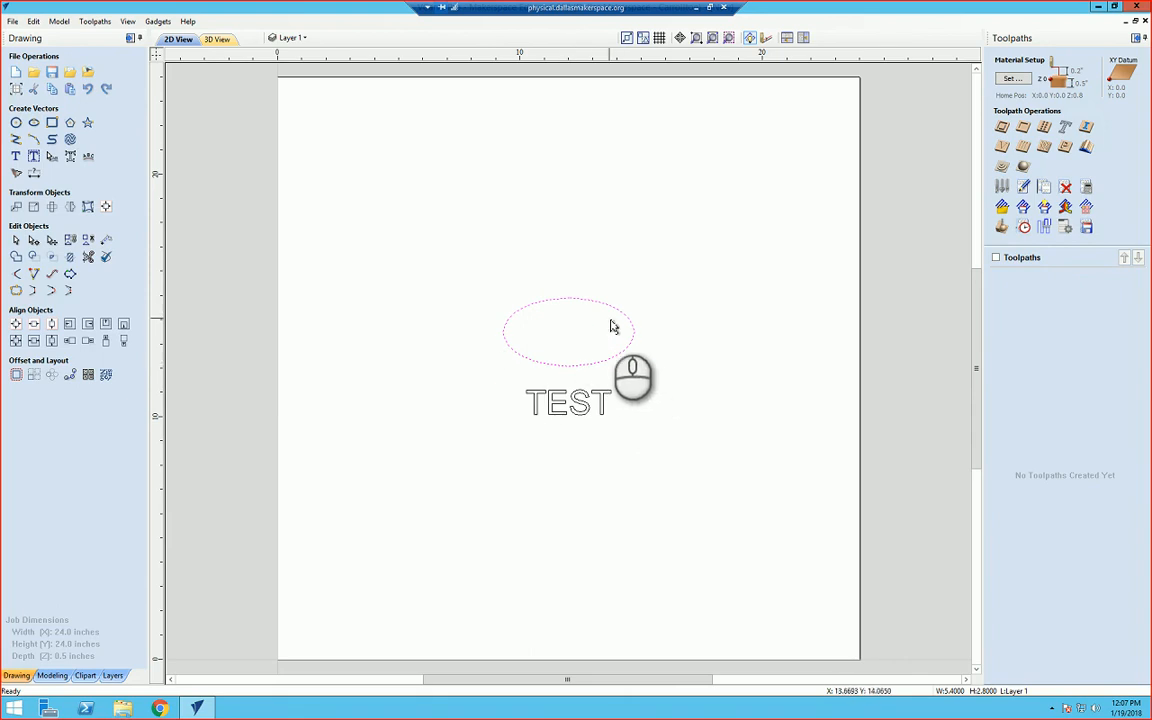
Step: Draw a circle 10 inches in diameter centred at X 12, Y about 12.1 enclosing the text and ellipse
{"action": "left_click", "coordinate": [16, 122]}
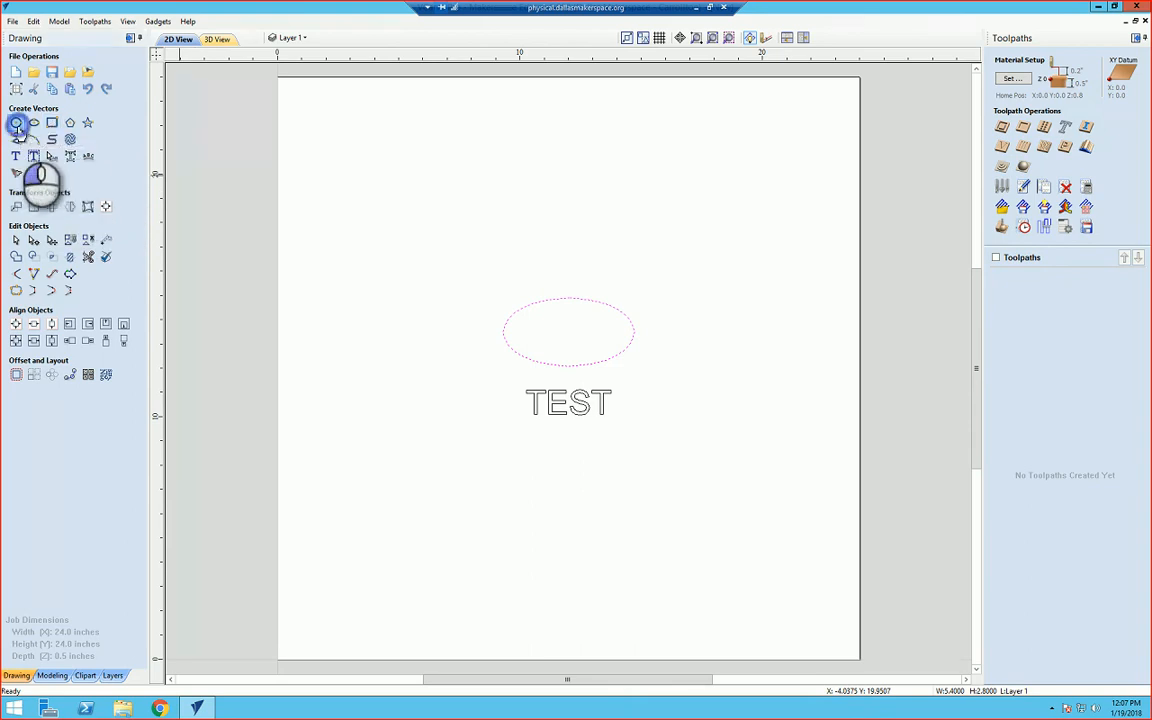
{"action": "left_click", "coordinate": [570, 376]}
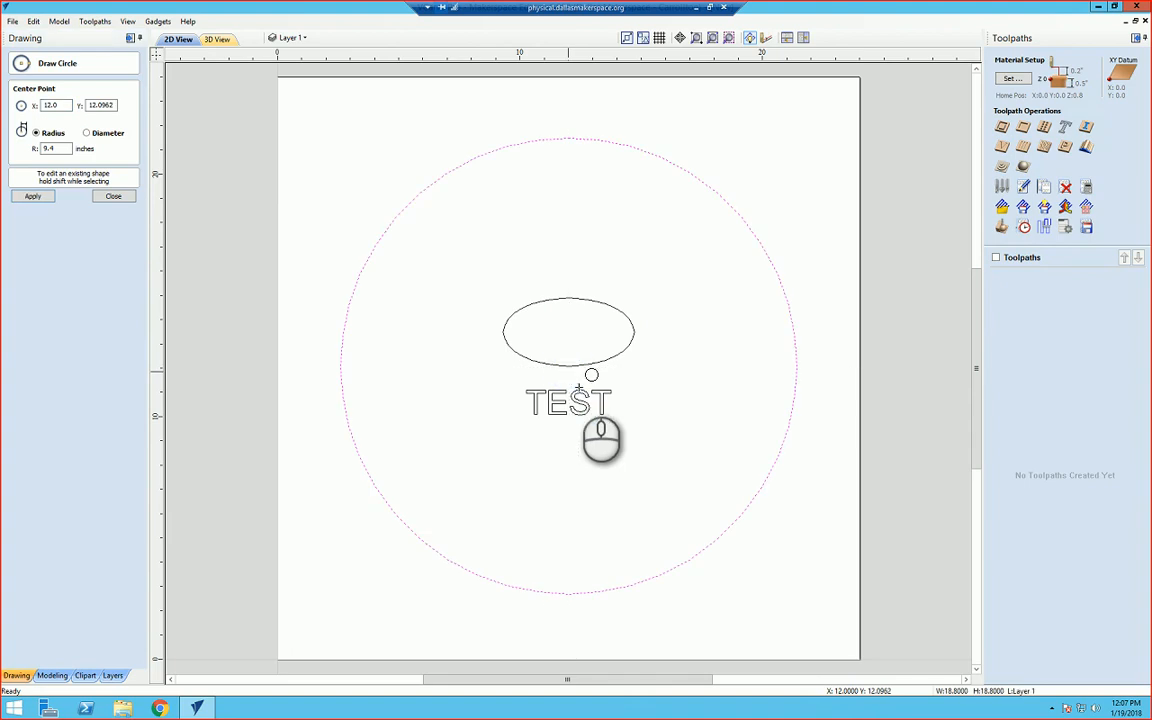
{"action": "left_click", "coordinate": [86, 133]}
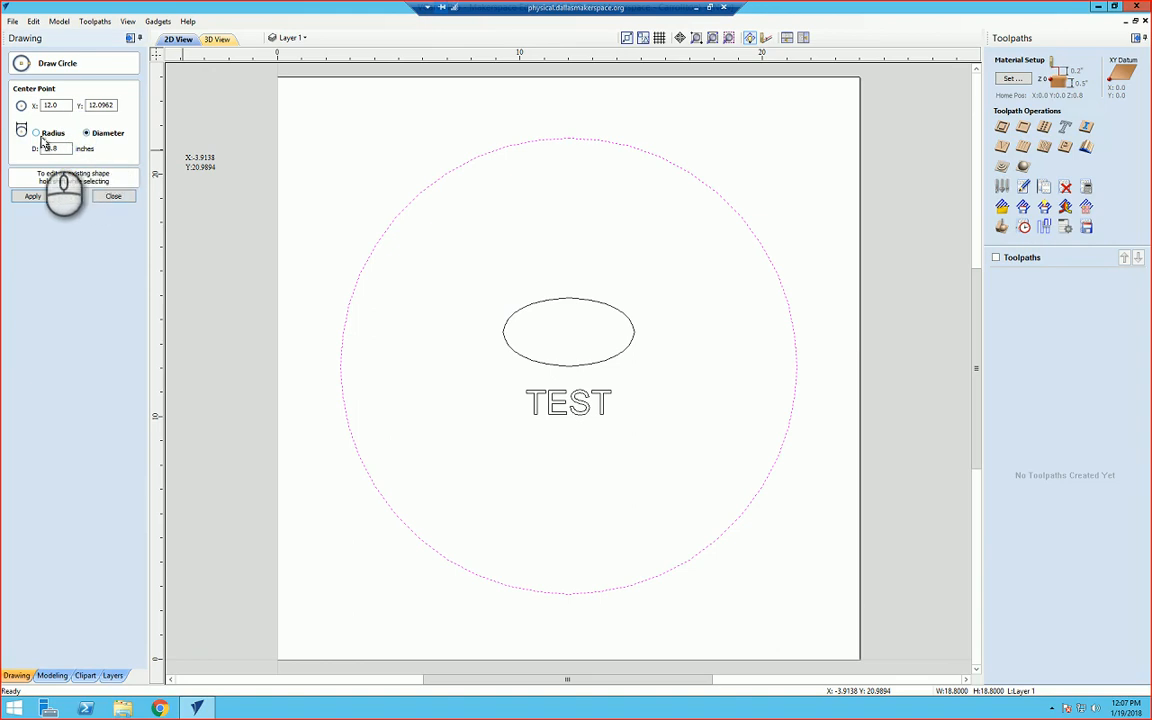
{"action": "double_click", "coordinate": [50, 148]}
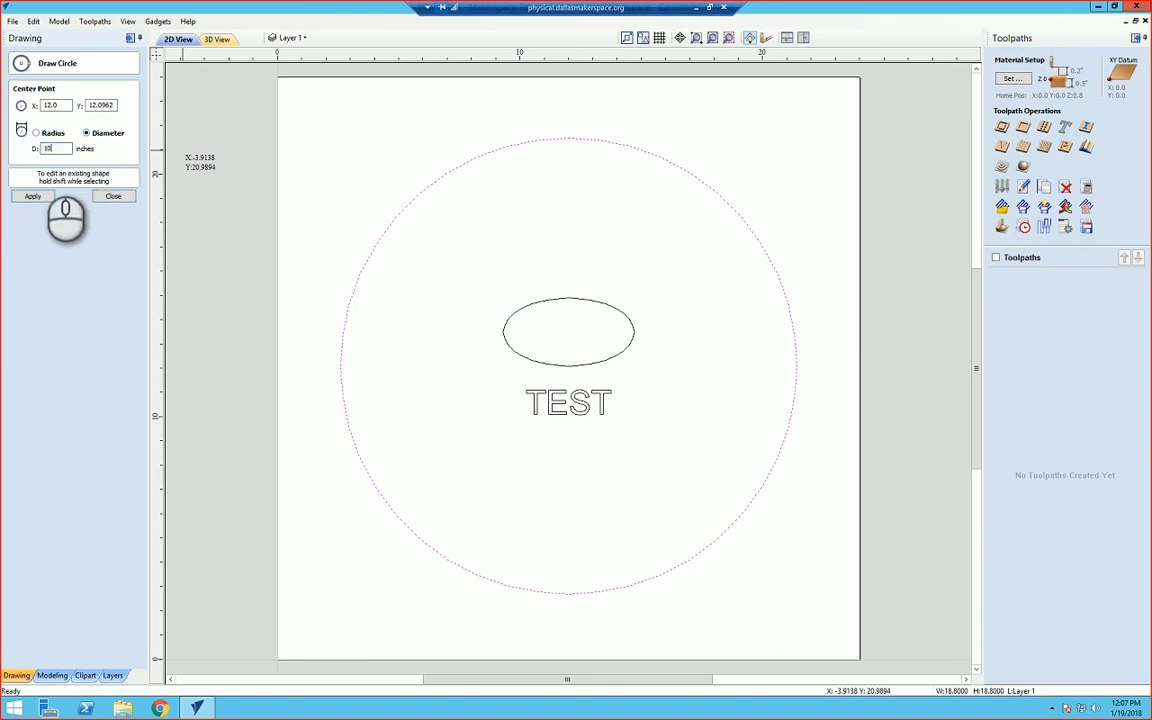
{"action": "type", "text": "10"}
{"action": "left_click", "coordinate": [38, 199]}
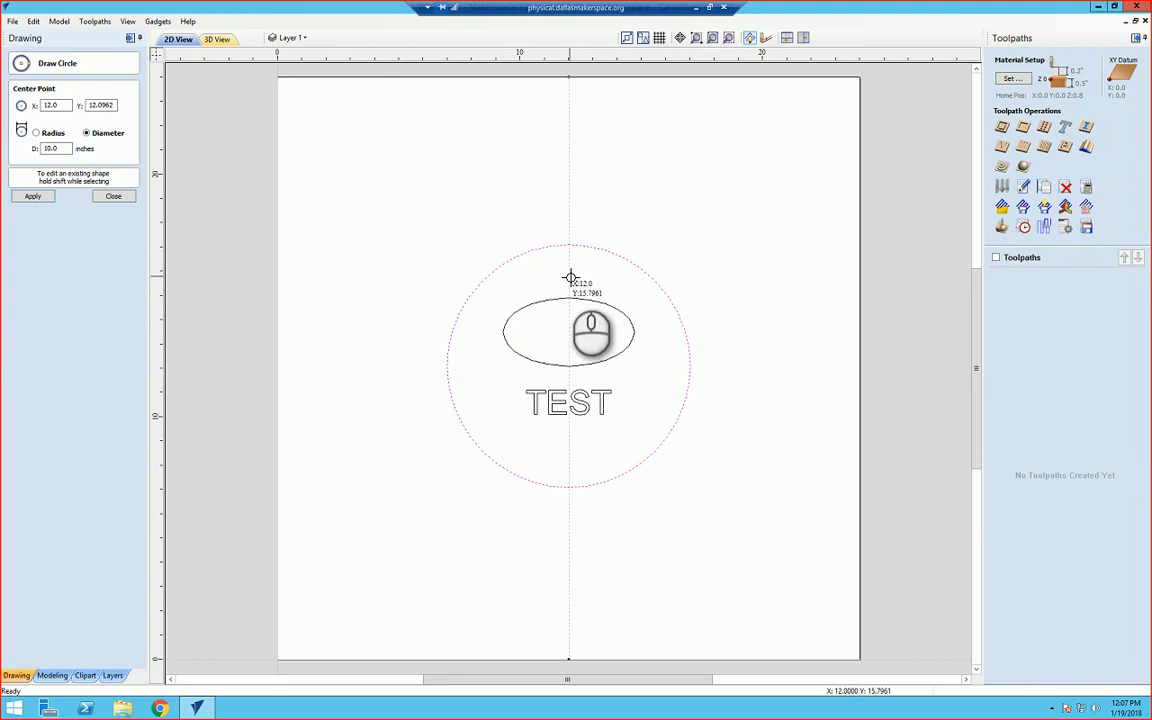
{"action": "left_click", "coordinate": [119, 196]}
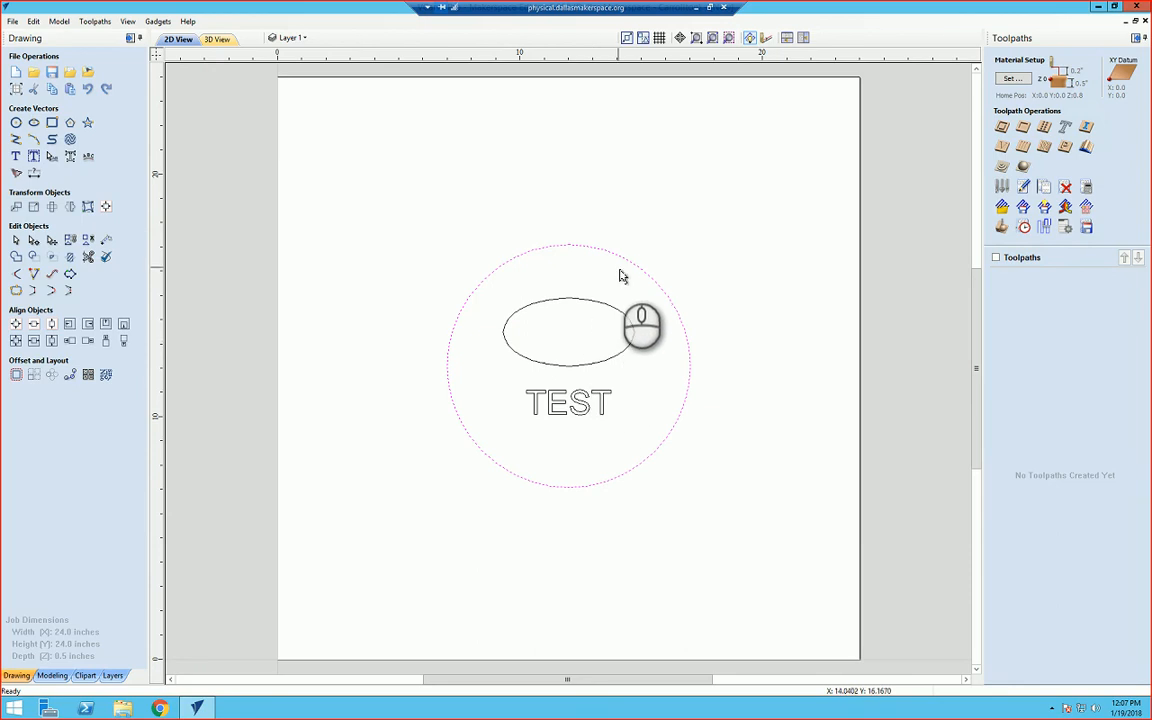
Step: Select the TEST text and start a V-Carve / Engraving toolpath with a start depth of 0.0 inches
{"action": "left_click", "coordinate": [591, 414]}
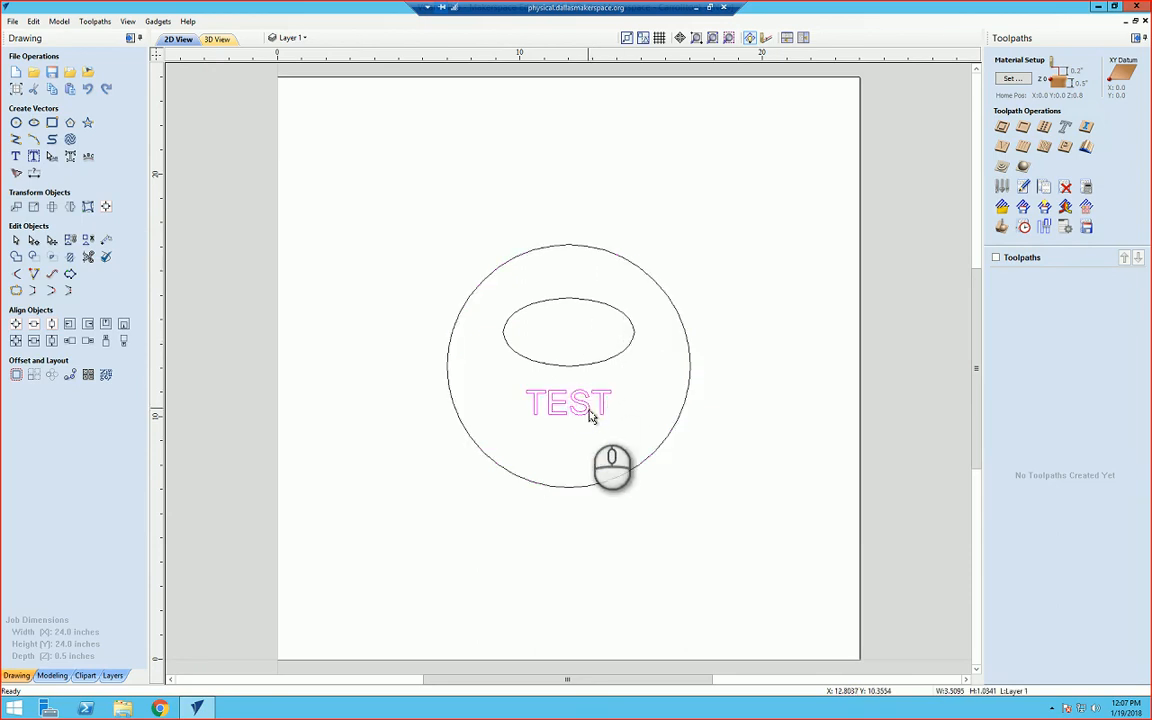
{"action": "left_click", "coordinate": [1004, 150]}
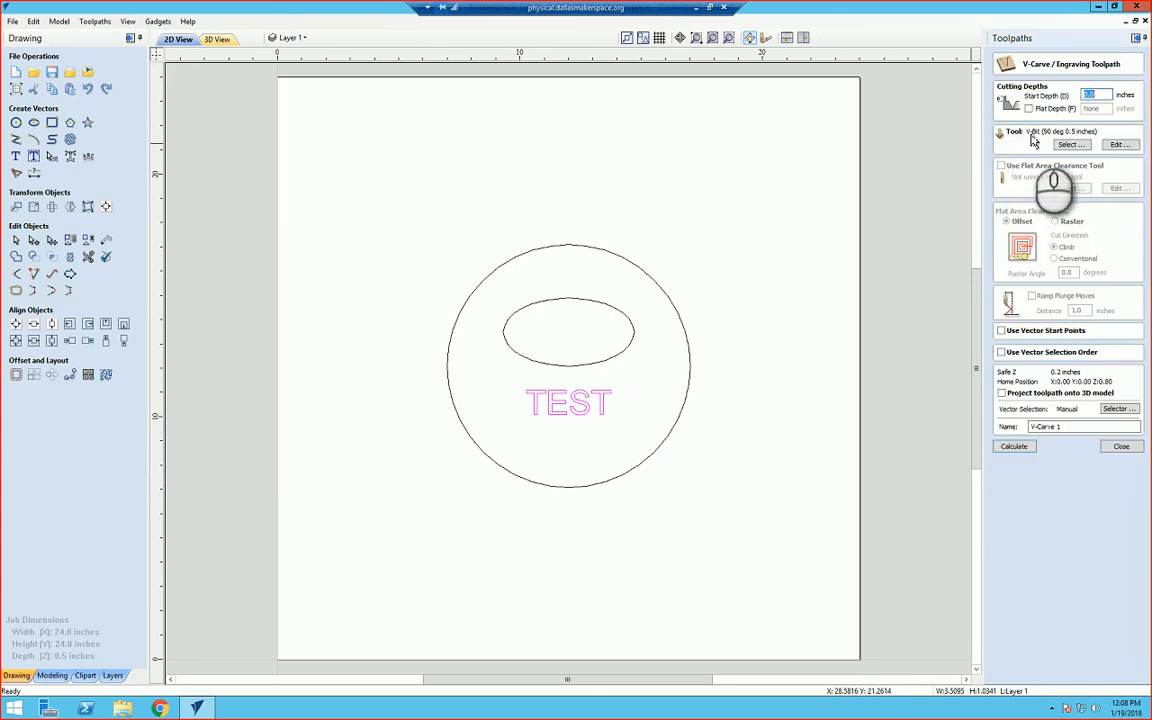
{"action": "left_click", "coordinate": [605, 408]}
{"action": "left_click", "coordinate": [589, 445]}
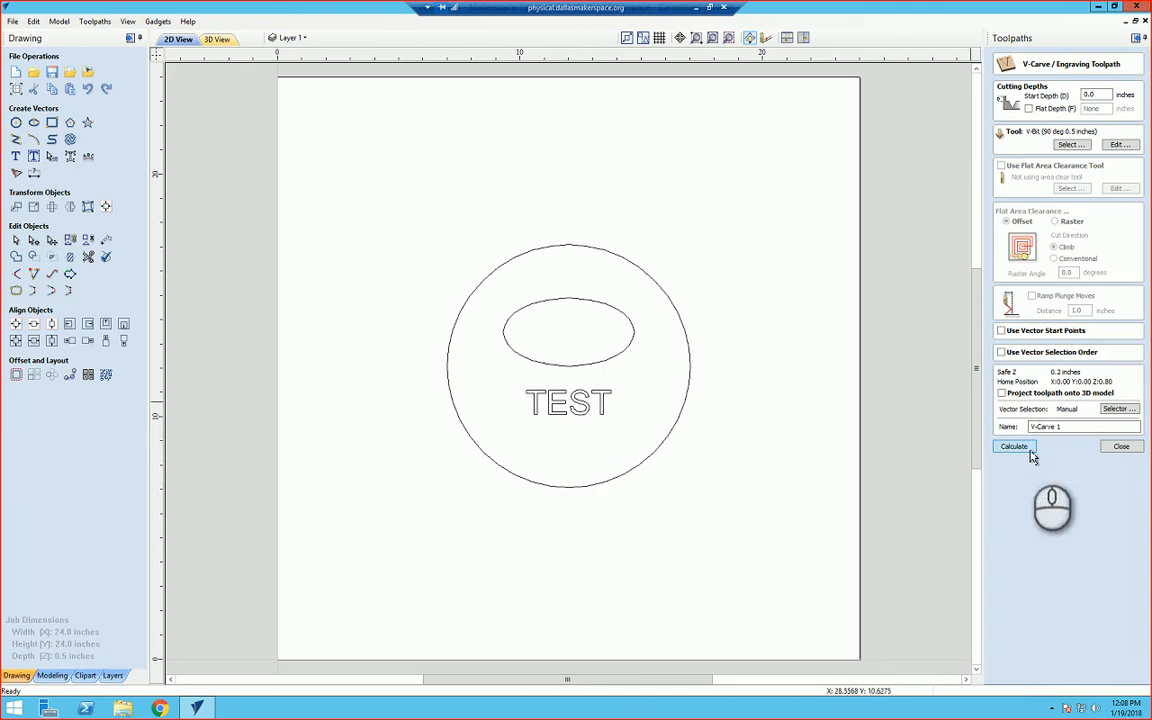
{"action": "left_click", "coordinate": [604, 406]}
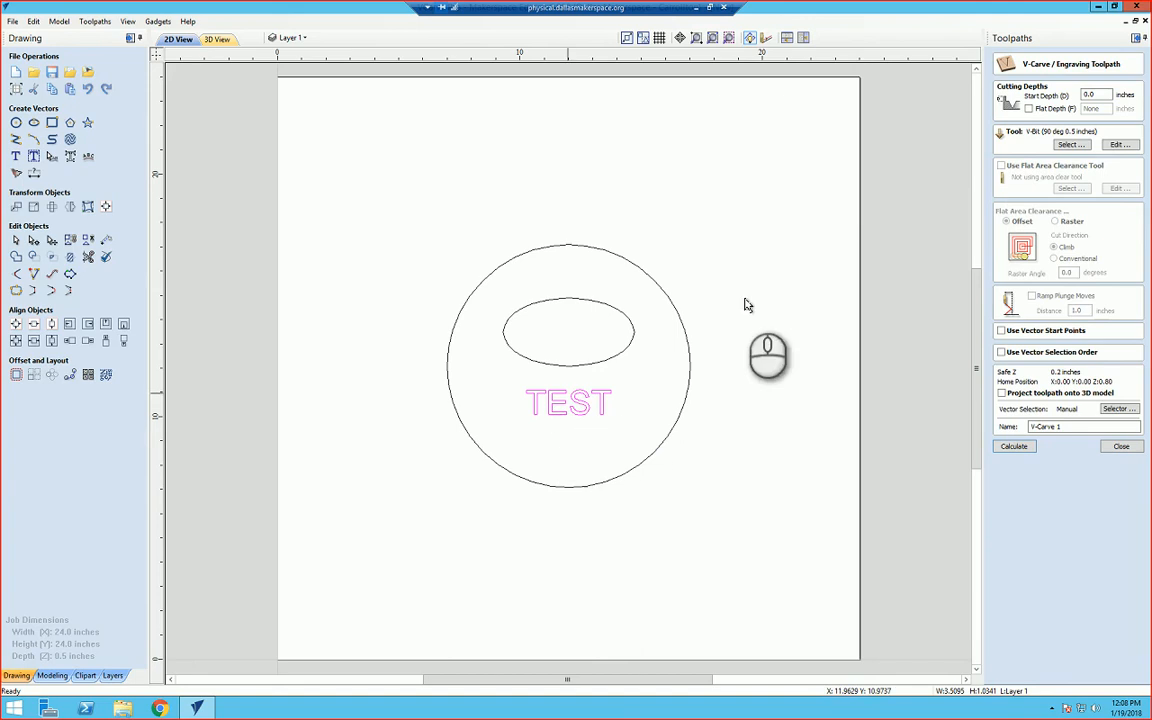
{"action": "double_click", "coordinate": [1096, 94]}
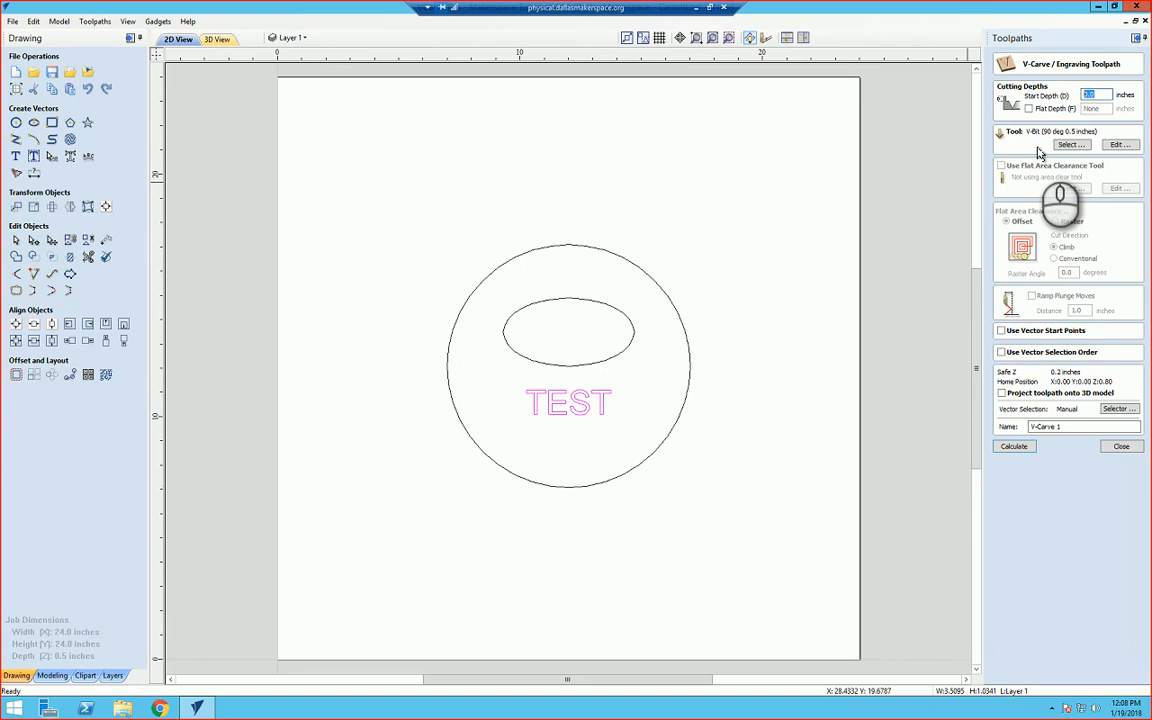
Step: Choose the V-Bit (90 deg 0.5 inches) from the MDF group of the tool database for the engraving
{"action": "left_click", "coordinate": [1066, 145]}
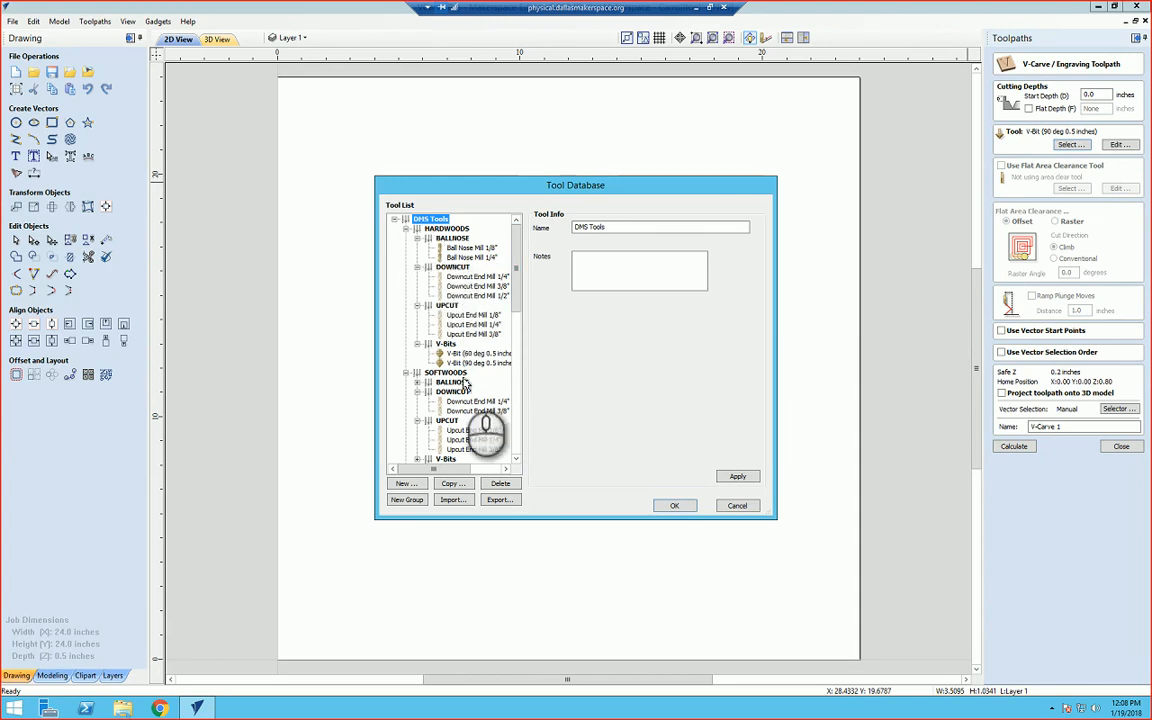
{"action": "left_click", "coordinate": [416, 228]}
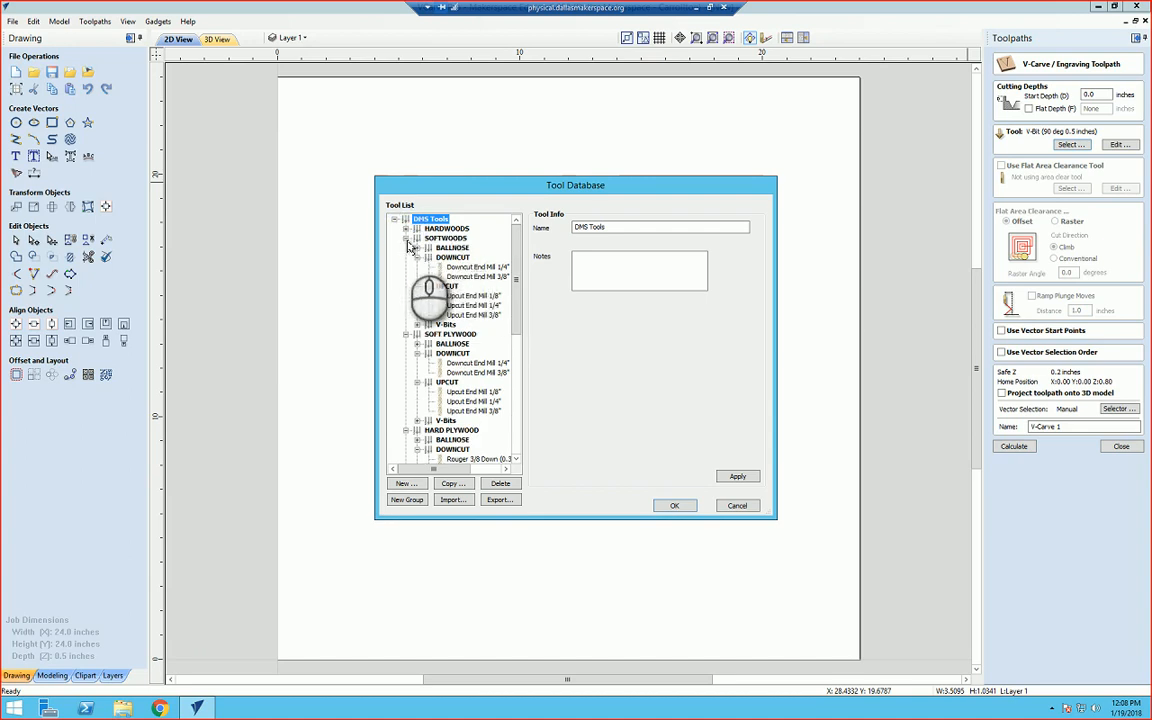
{"action": "left_click", "coordinate": [405, 238]}
{"action": "left_click", "coordinate": [405, 247]}
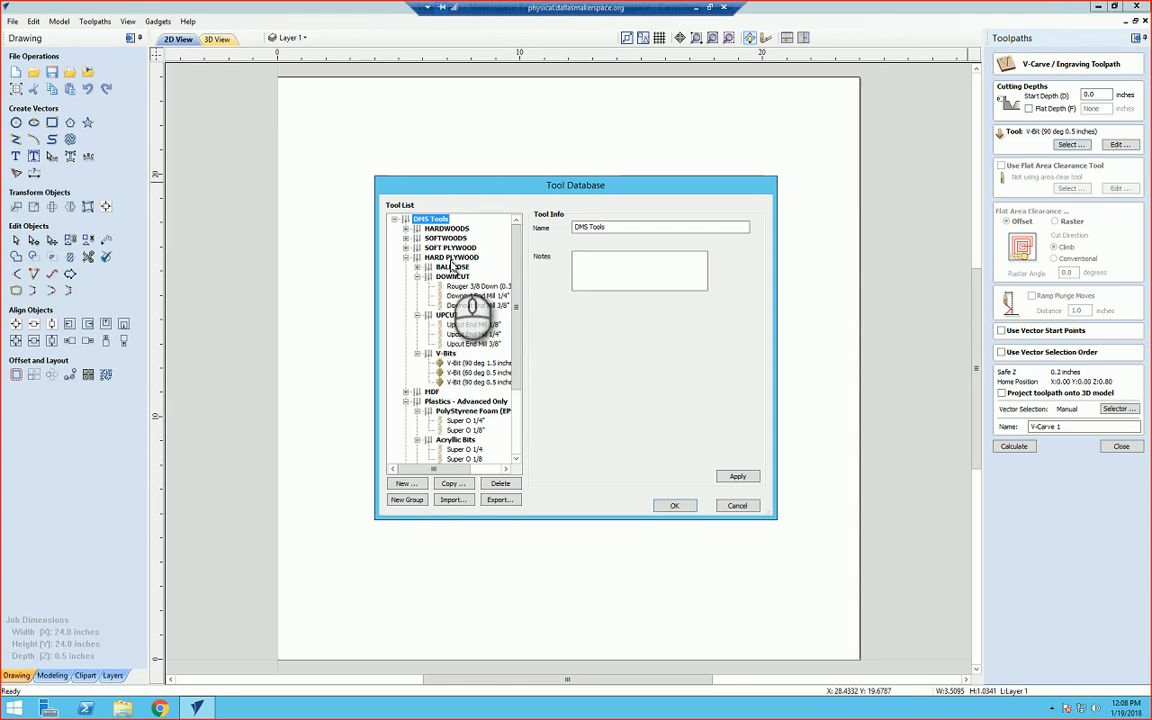
{"action": "left_click", "coordinate": [405, 257]}
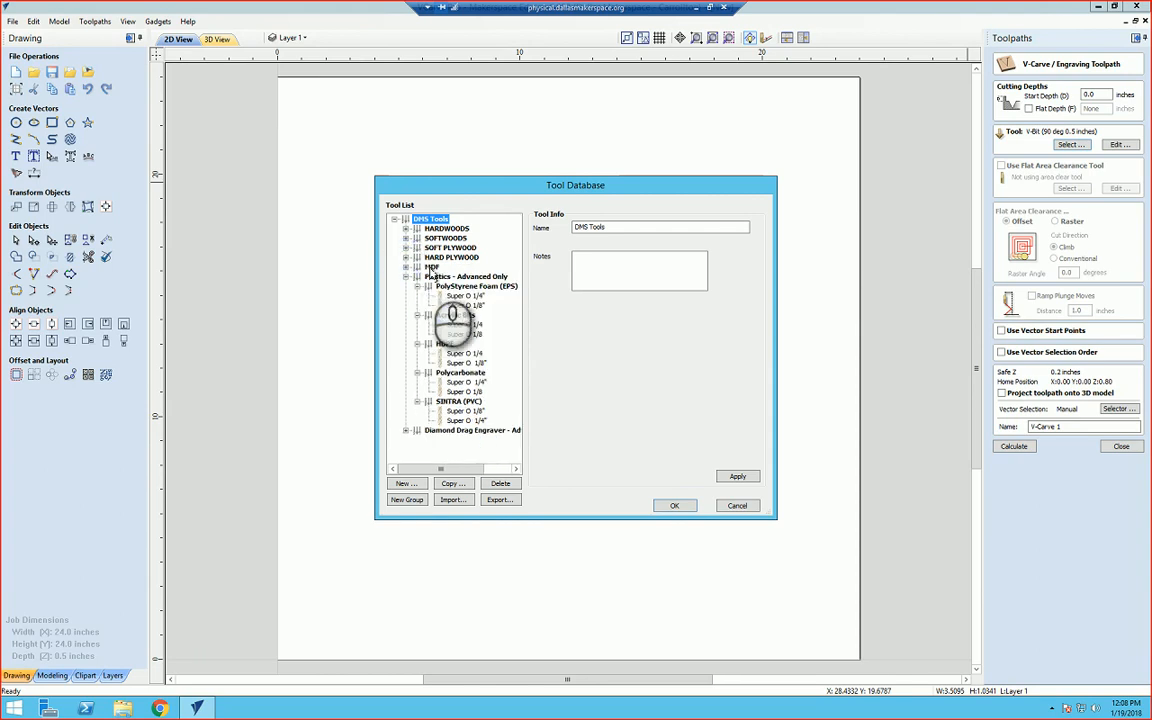
{"action": "left_click", "coordinate": [405, 267]}
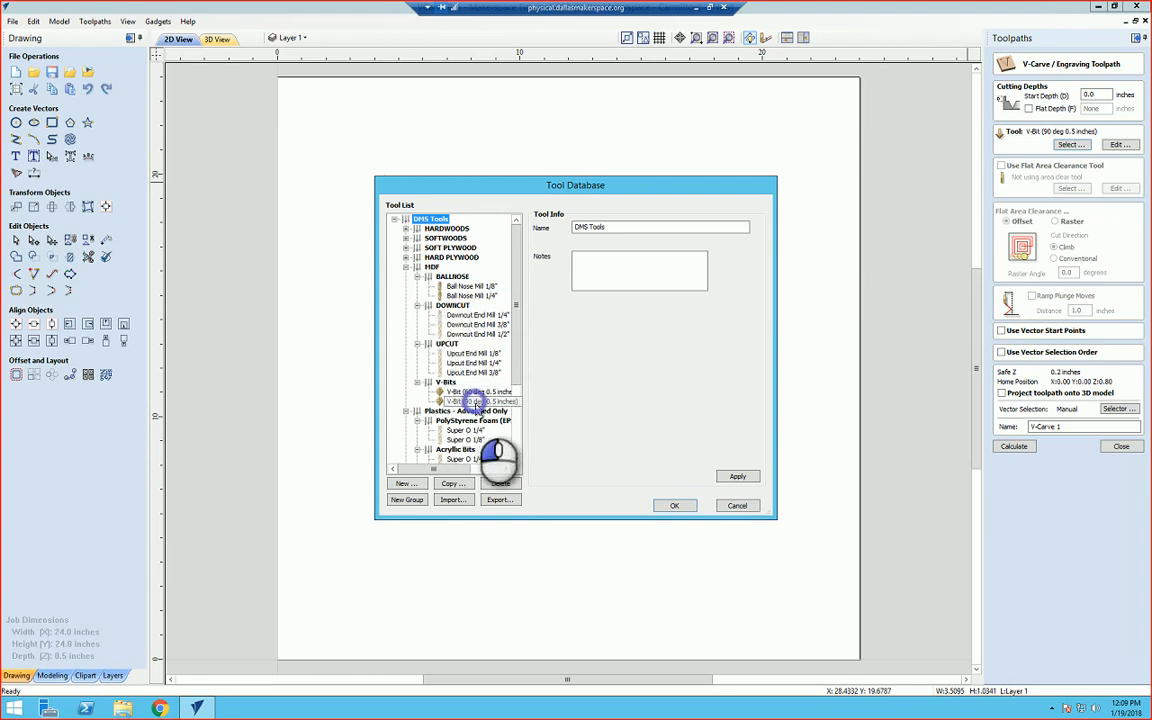
{"action": "left_click", "coordinate": [476, 401]}
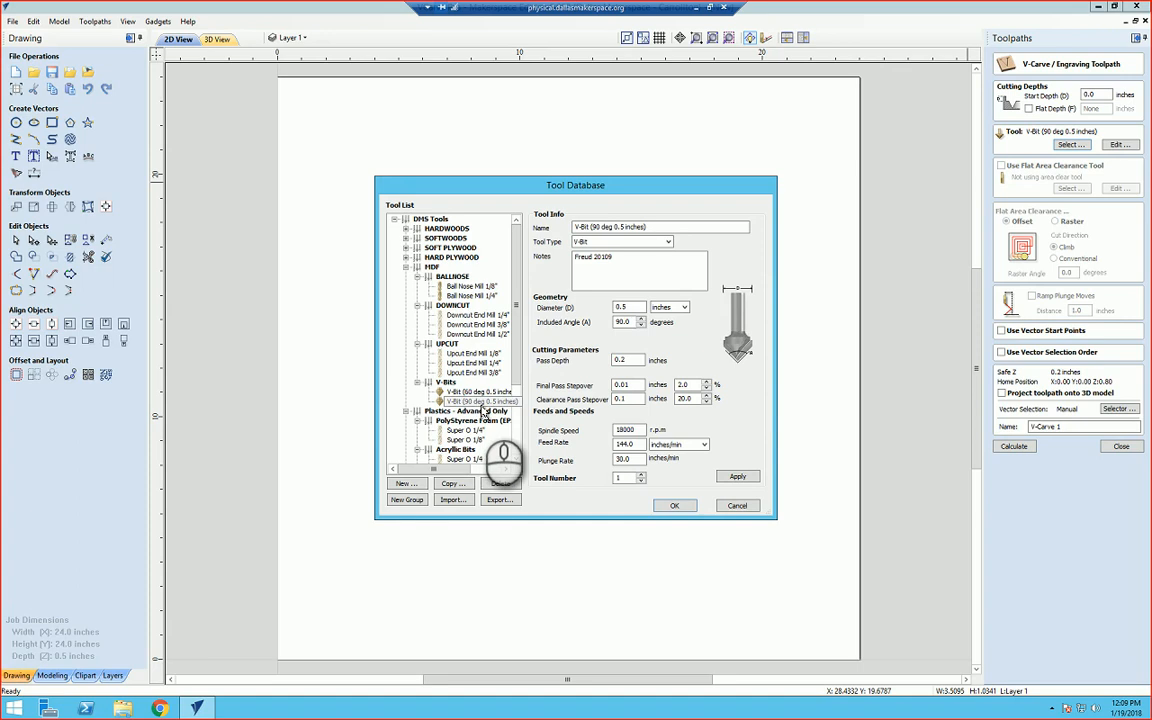
{"action": "left_click", "coordinate": [674, 505]}
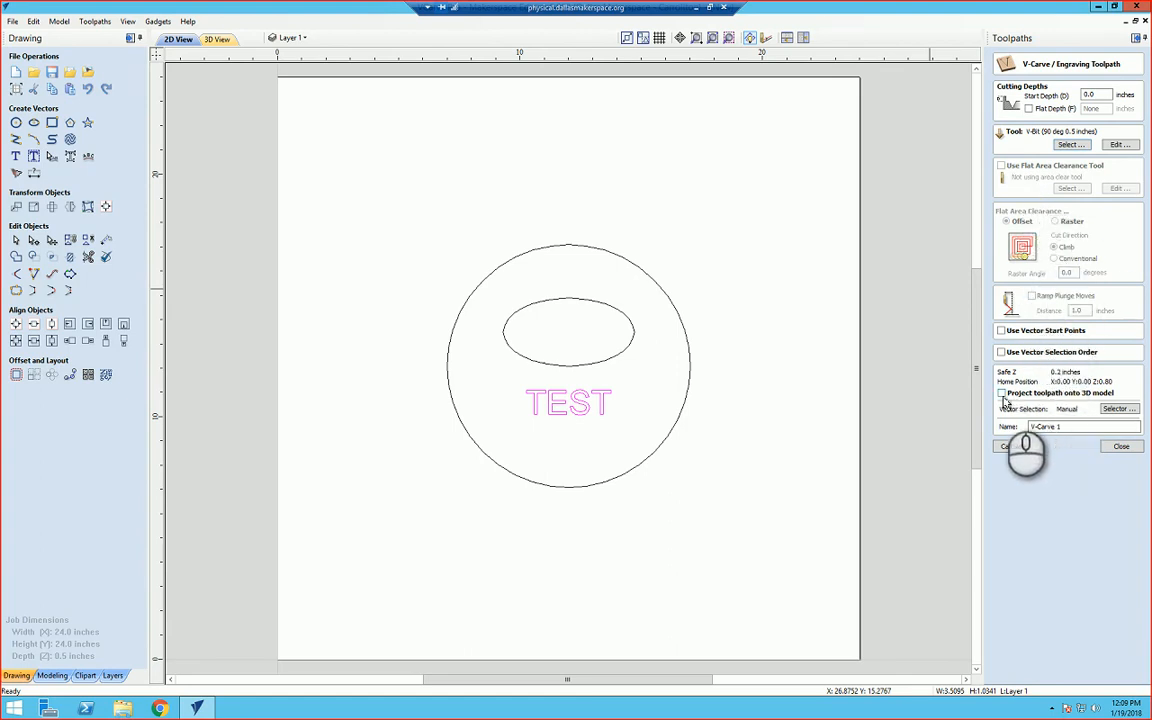
Step: Name the V-carve toolpath 01_vbit_90 and calculate it
{"action": "double_click", "coordinate": [1070, 428]}
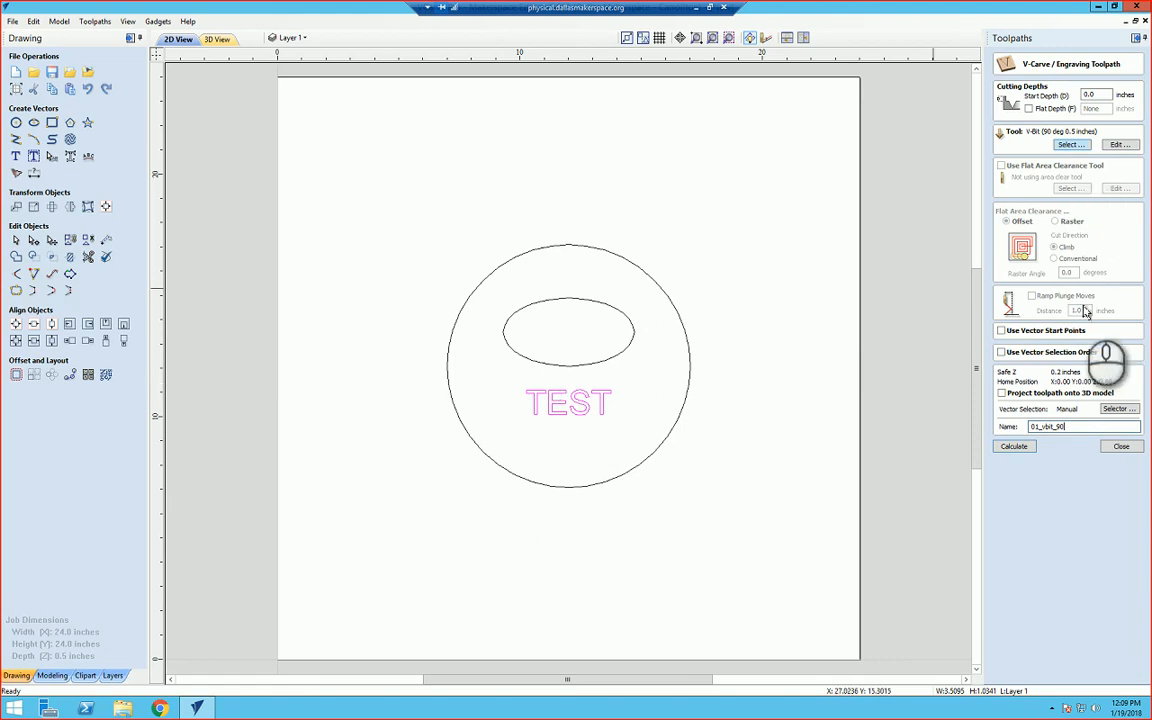
{"action": "left_click", "coordinate": [1033, 450]}
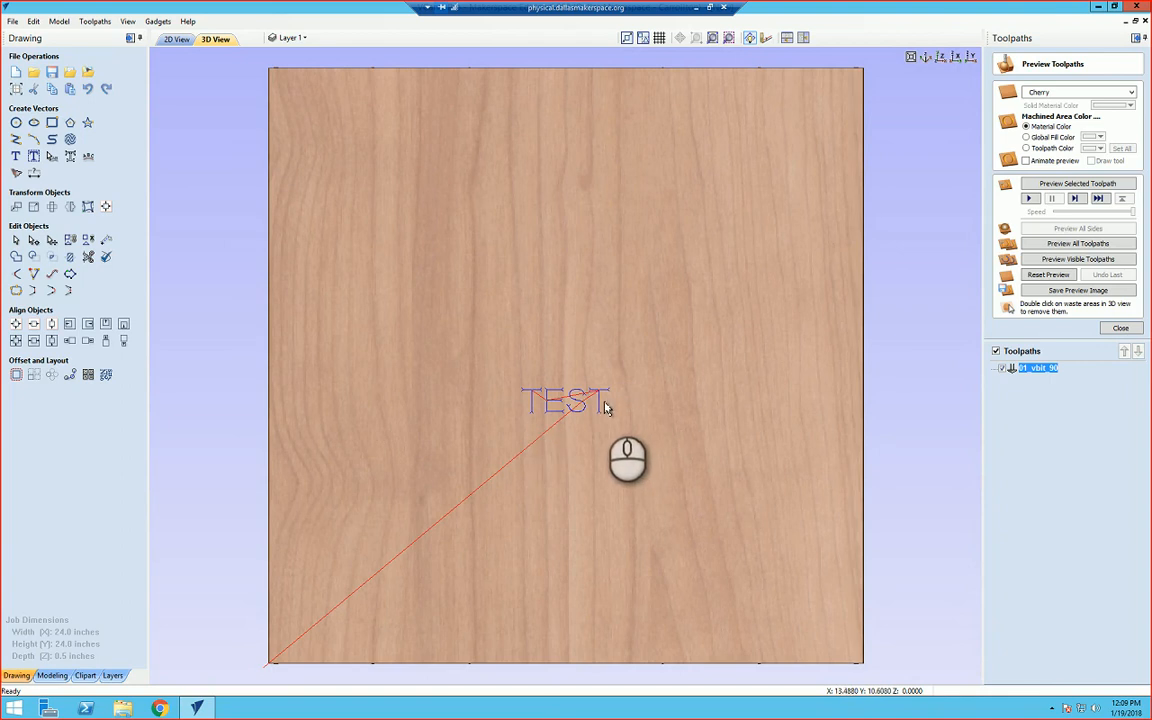
Step: Preview the visible toolpaths in 3D and orbit around the engraved text to inspect it, then close the preview
{"action": "left_click", "coordinate": [1056, 260]}
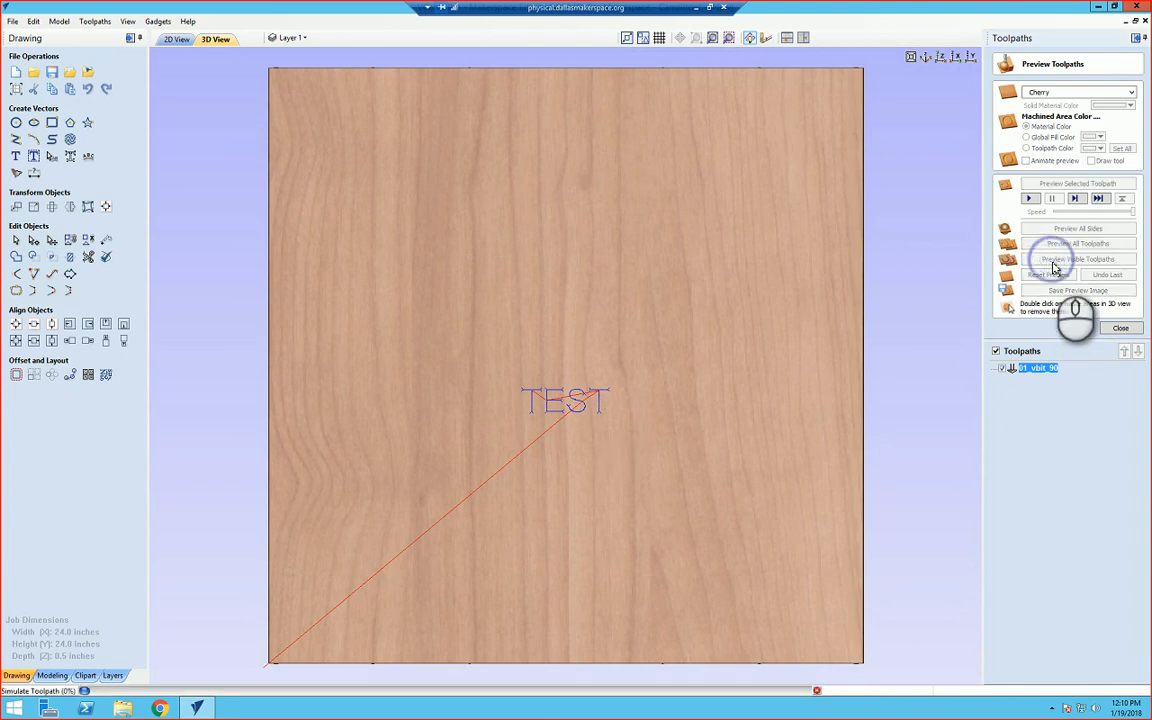
{"action": "left_click", "coordinate": [634, 482]}
{"action": "left_click_drag", "start_coordinate": [636, 487], "coordinate": [640, 406]}
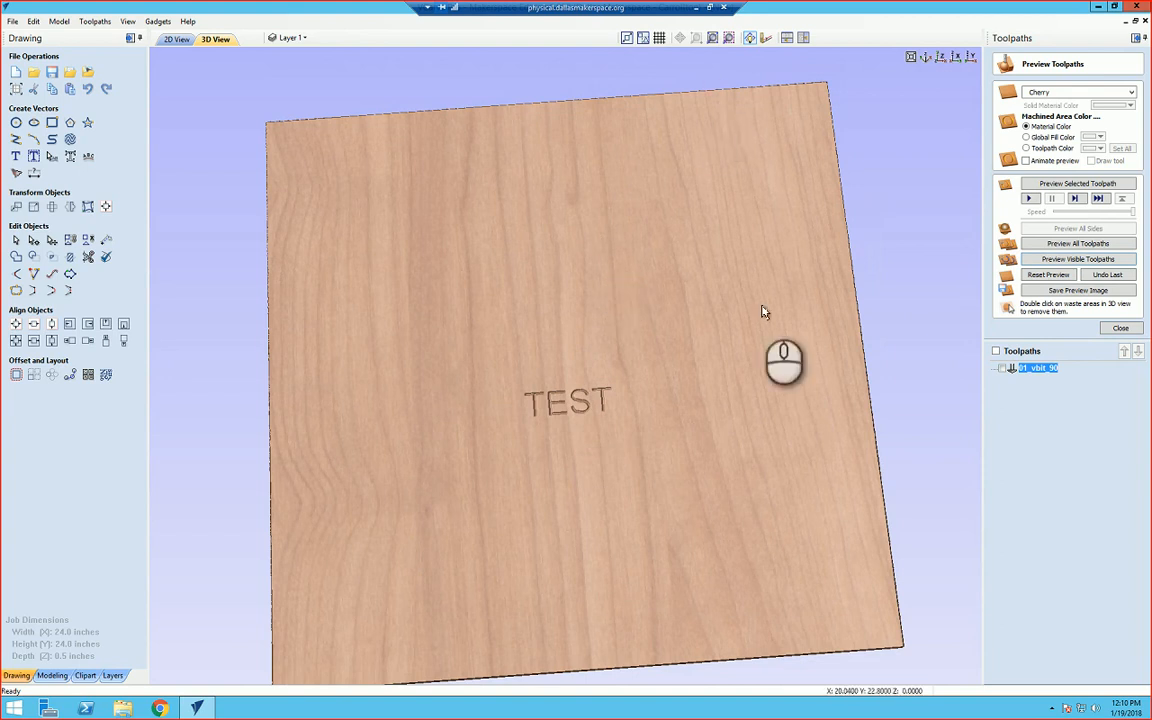
{"action": "left_click", "coordinate": [944, 59]}
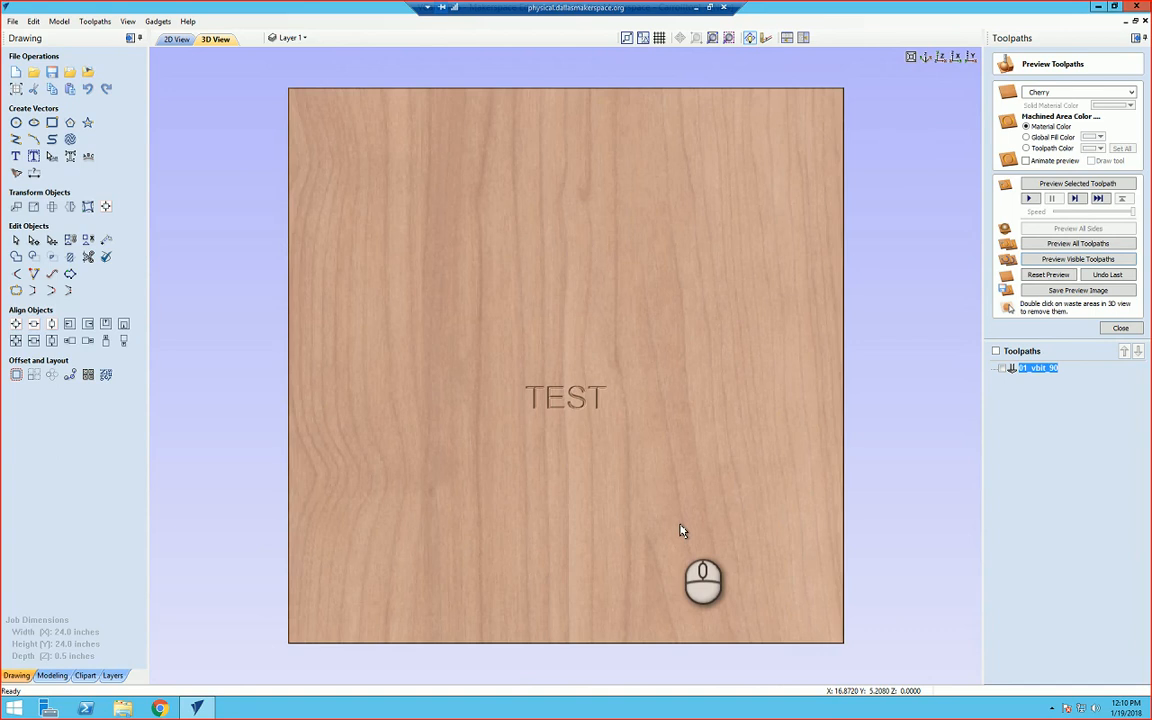
{"action": "left_click", "coordinate": [1121, 330]}
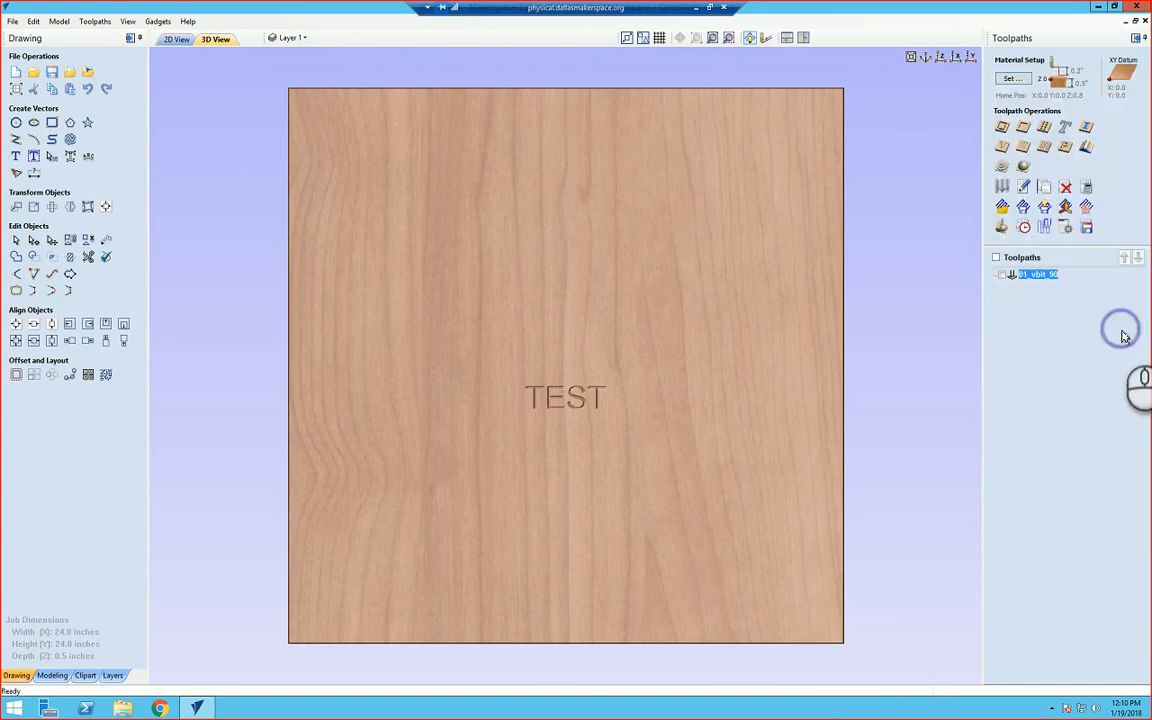
Step: Return to the 2D view, select the ellipse and start a Pocket toolpath with a cut depth of 0.25 inches
{"action": "left_click", "coordinate": [178, 40]}
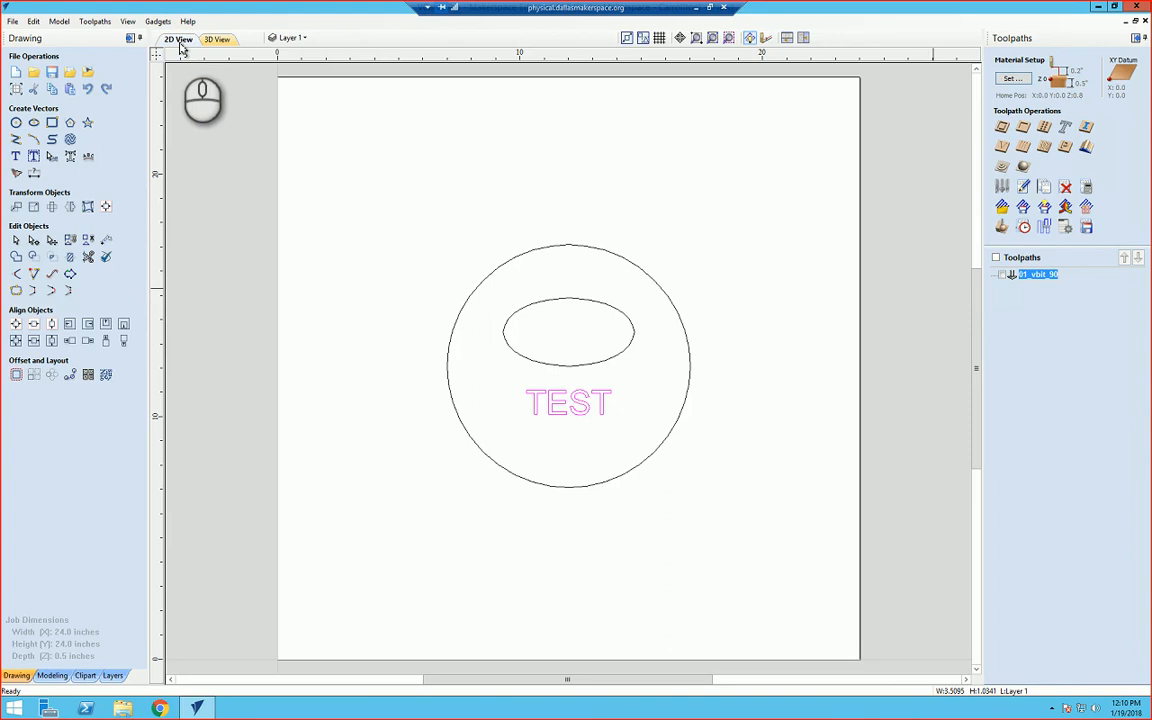
{"action": "left_click", "coordinate": [592, 366]}
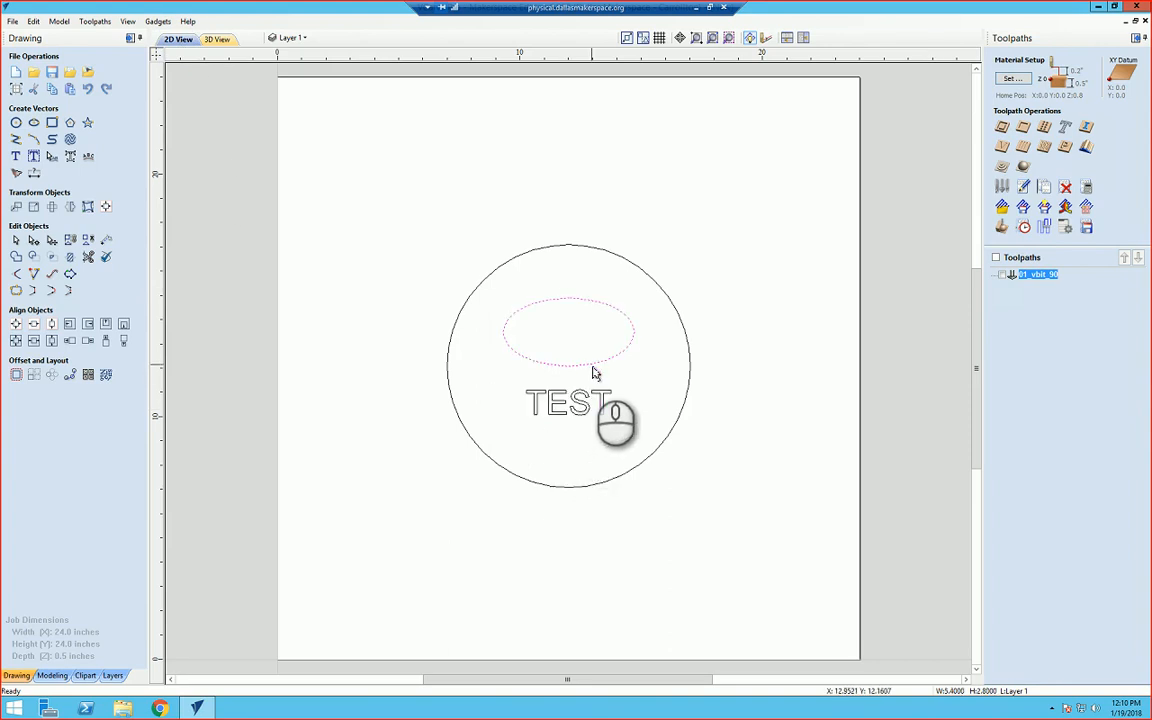
{"action": "left_click", "coordinate": [1023, 128]}
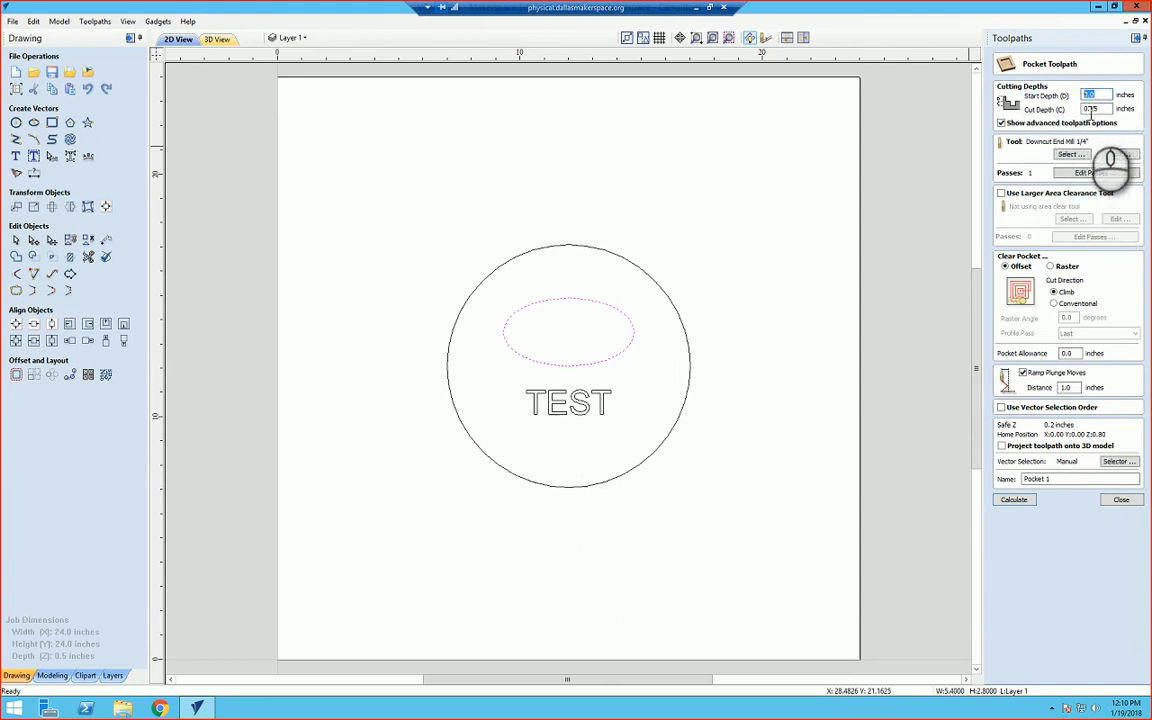
{"action": "left_click", "coordinate": [1100, 108]}
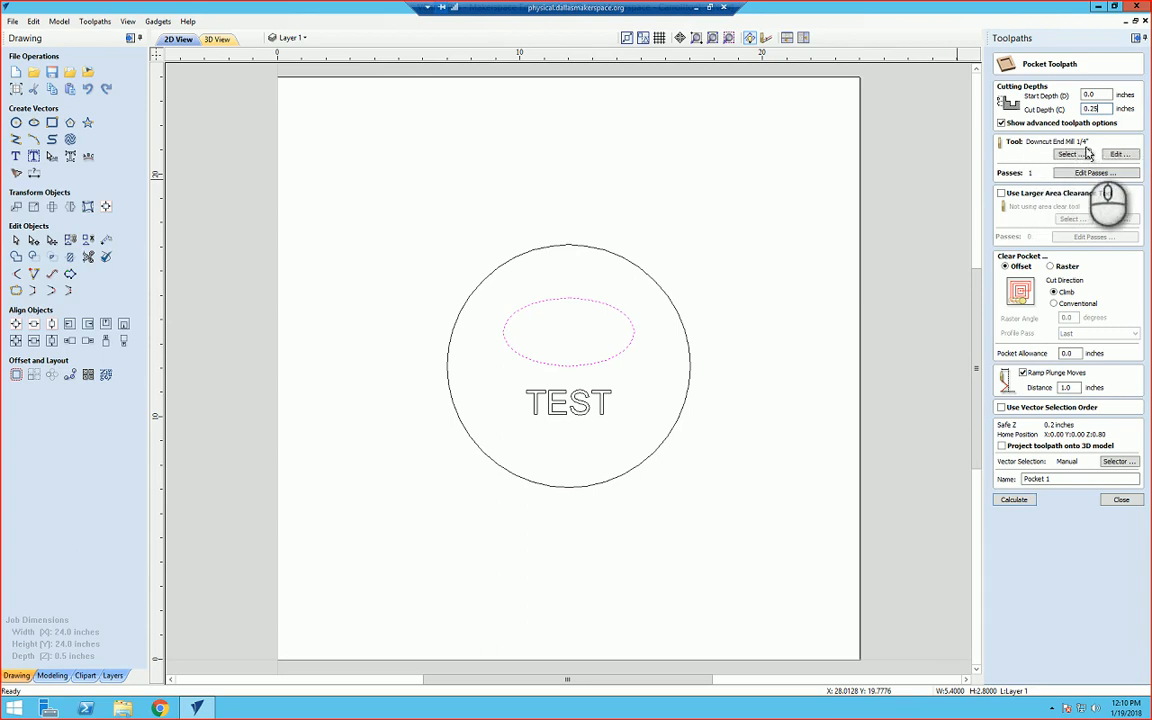
Step: Choose the Downcut End Mill 1/4" from the MDF group of the tool database for the pocket
{"action": "left_click", "coordinate": [1069, 155]}
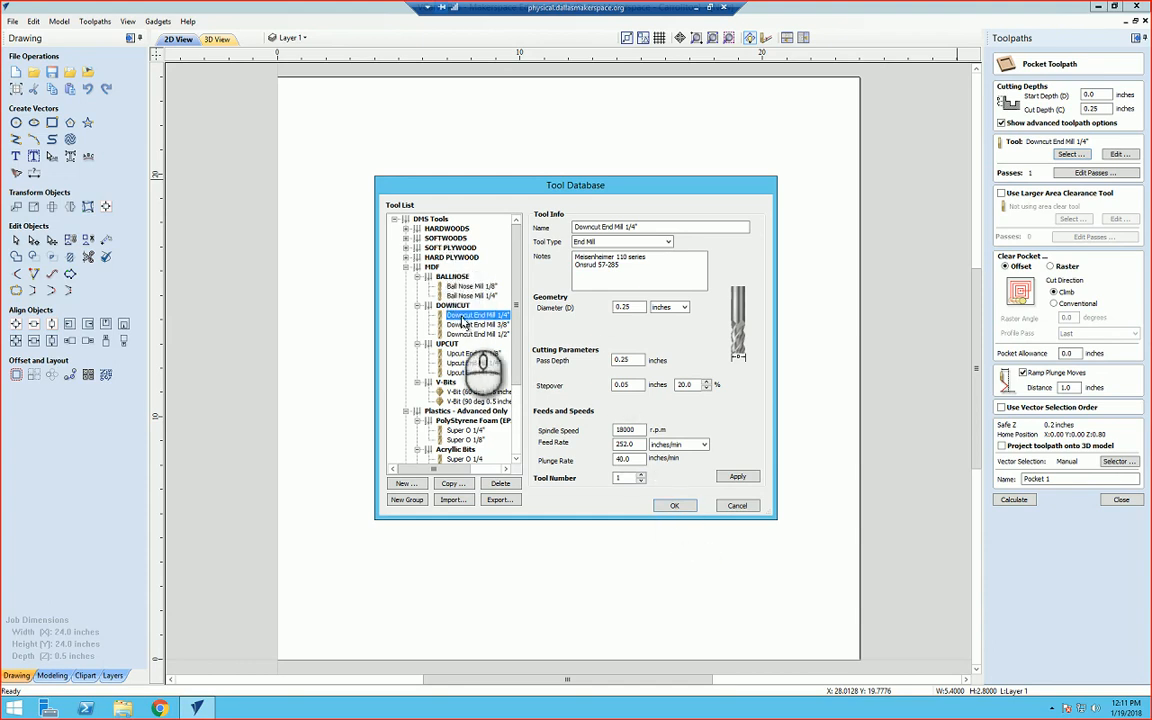
{"action": "left_click", "coordinate": [674, 505]}
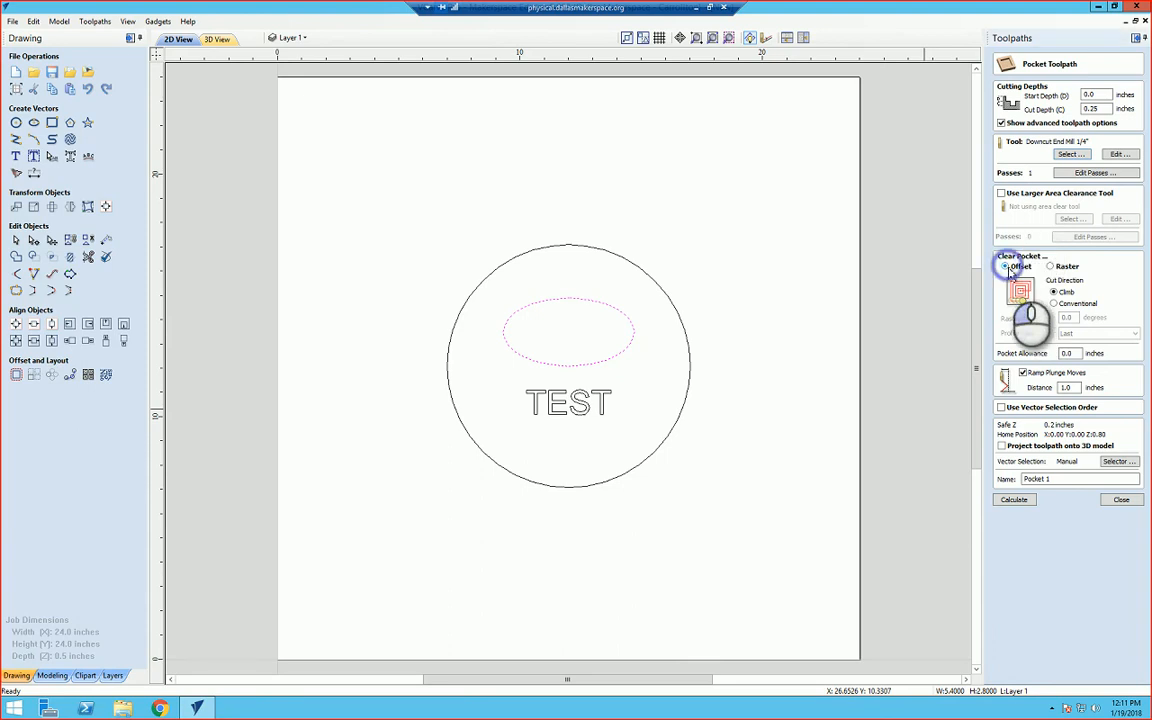
{"action": "left_click", "coordinate": [1024, 376]}
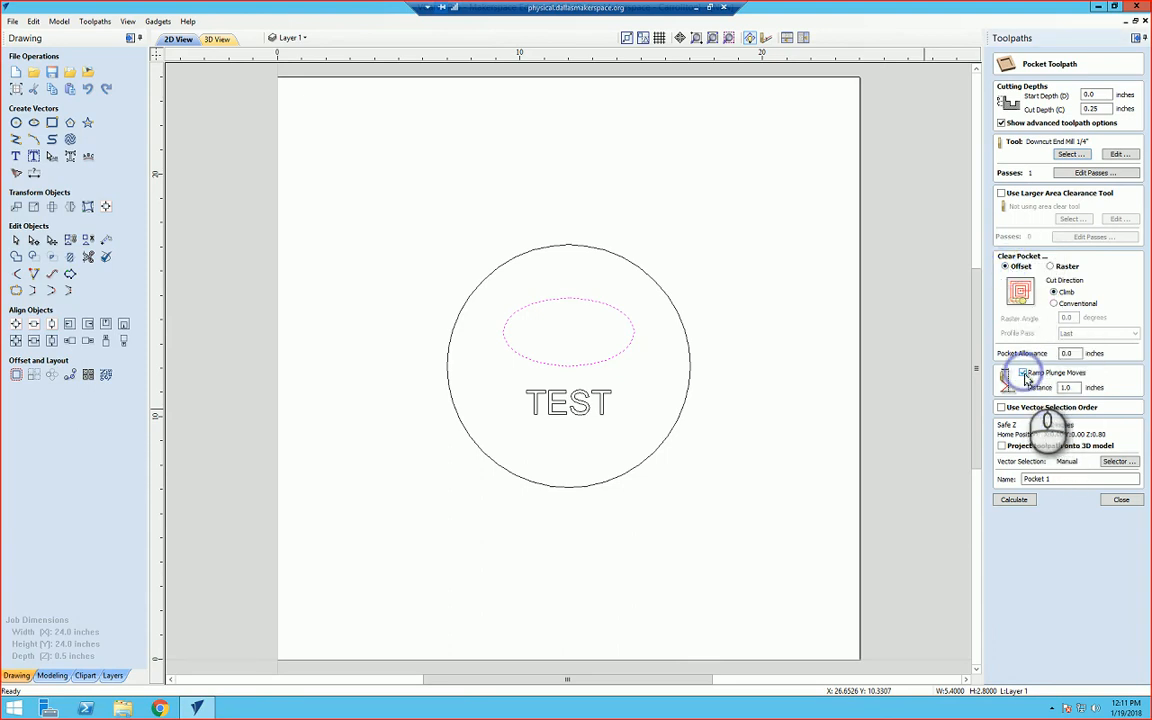
{"action": "left_click_drag", "start_coordinate": [1075, 387], "coordinate": [1040, 409]}
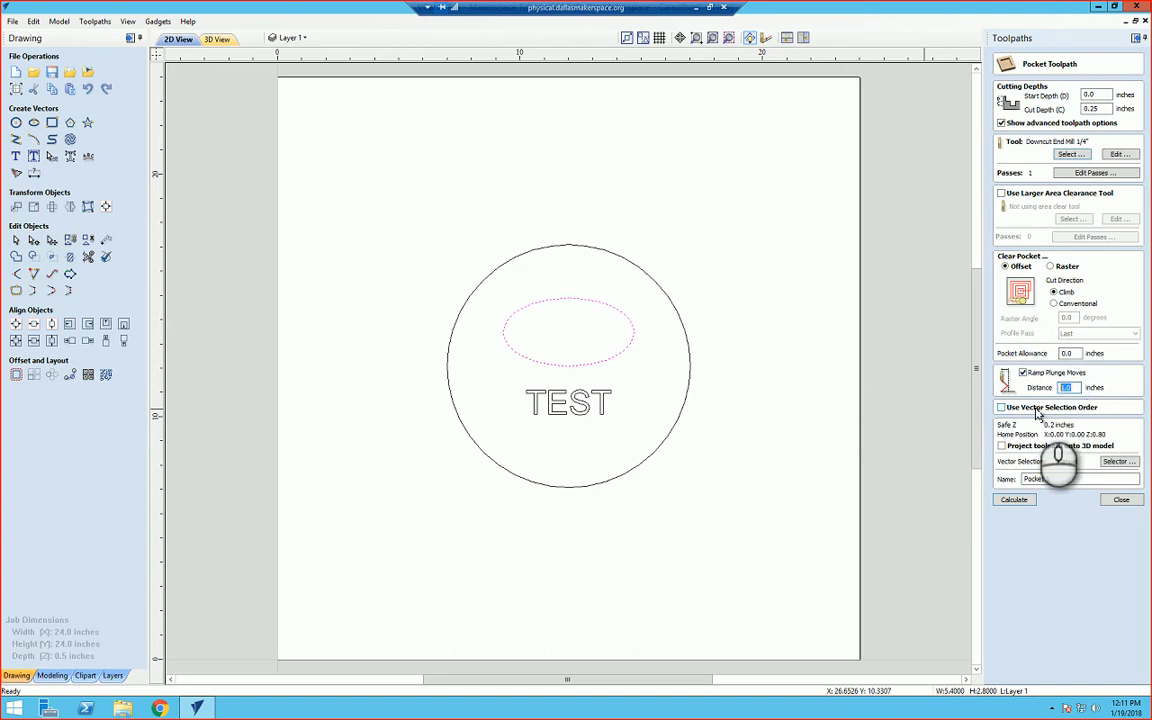
Step: Name the pocket toolpath 02_pocket_25 and calculate it
{"action": "left_click_drag", "start_coordinate": [1064, 479], "coordinate": [998, 490]}
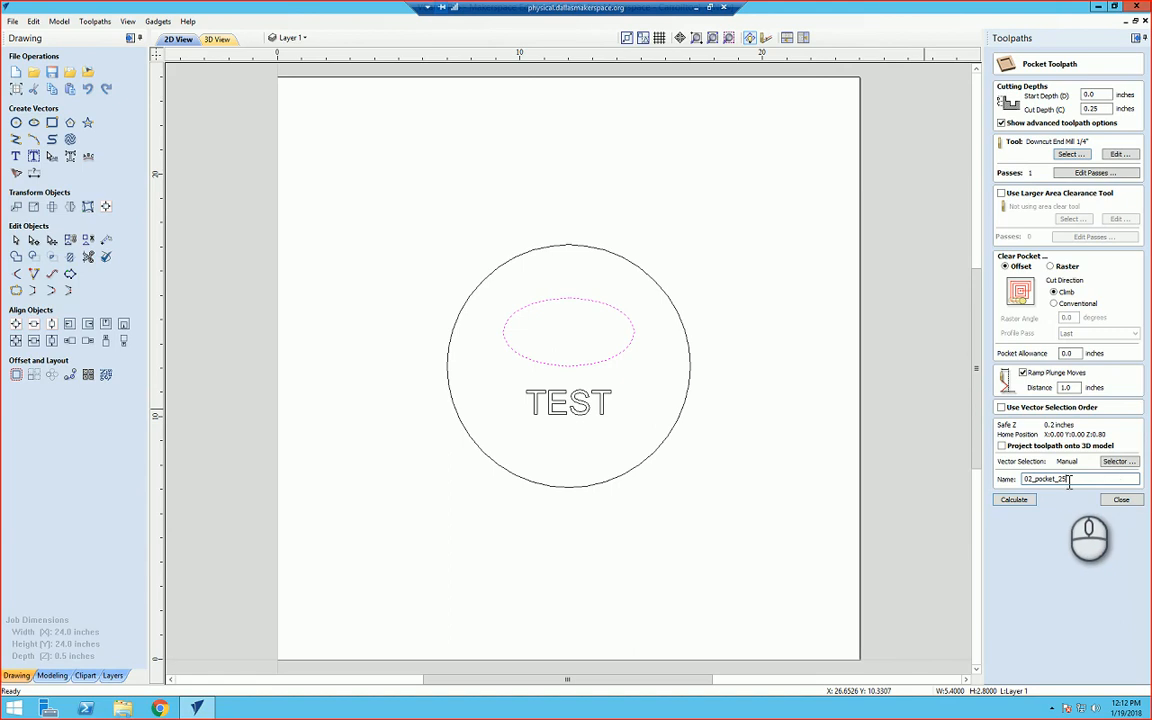
{"action": "left_click_drag", "start_coordinate": [1069, 479], "coordinate": [1059, 480]}
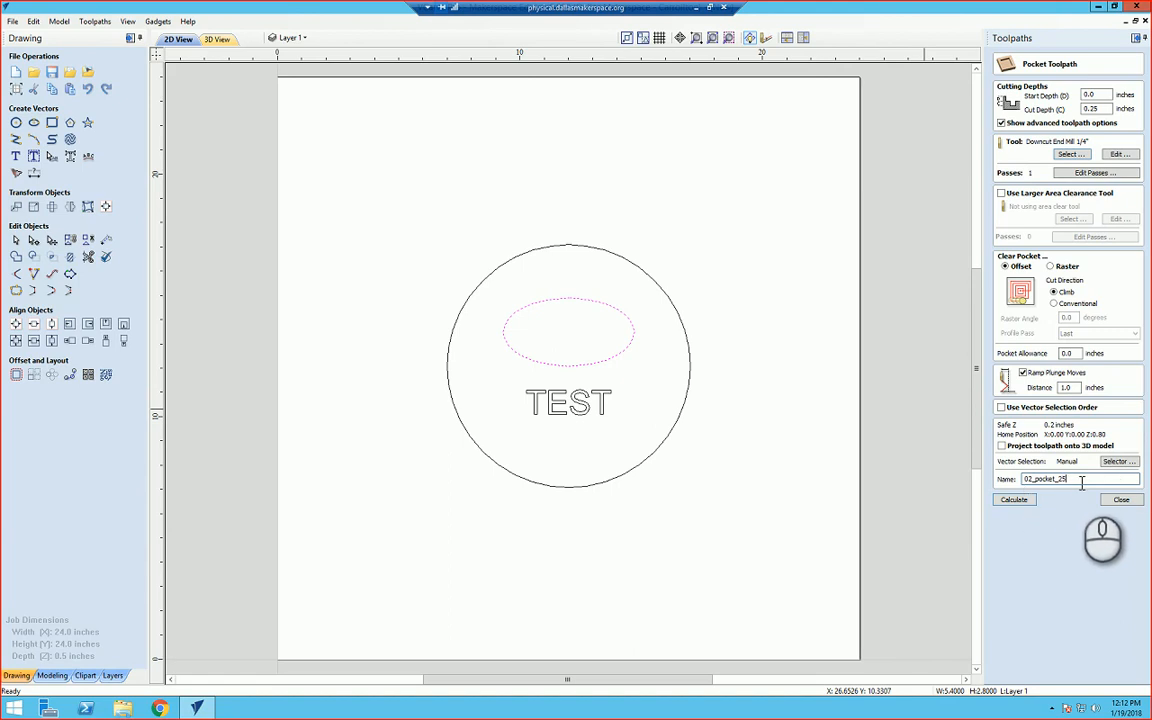
{"action": "left_click", "coordinate": [1021, 505]}
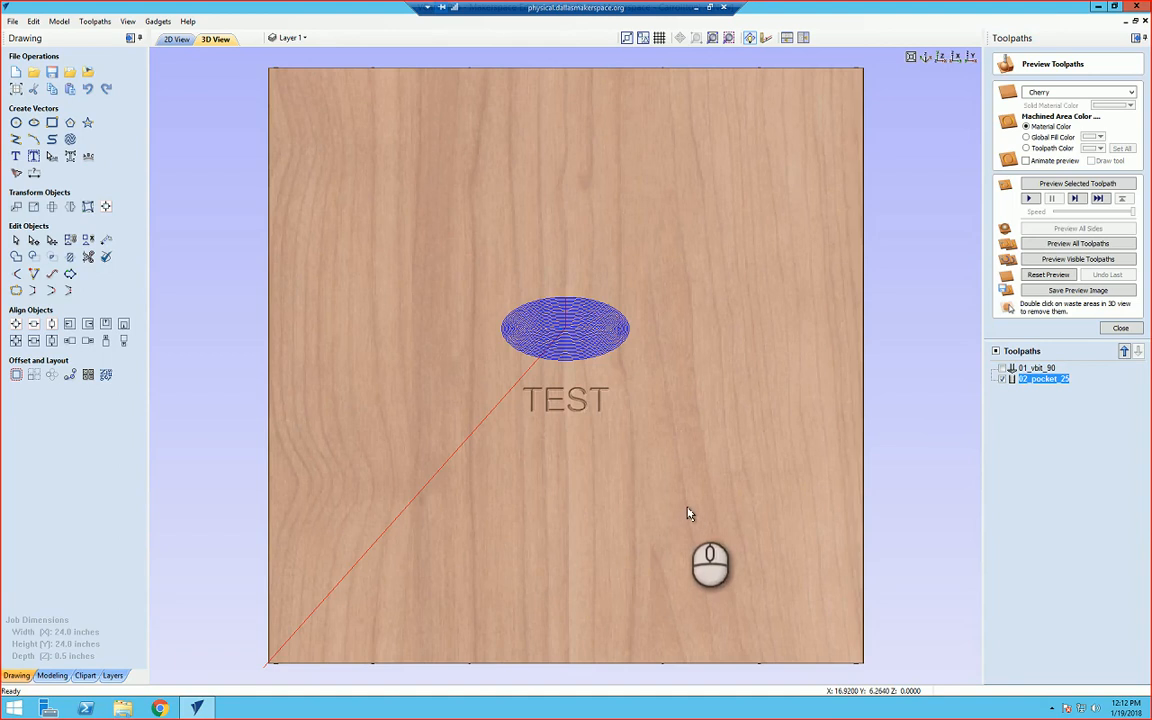
Step: Zoom in and preview the visible toolpaths, orbiting to inspect the pocketed ellipse and text, then close the preview
{"action": "scroll", "coordinate": [630, 393], "scroll_direction": "down", "scroll_amount": 4}
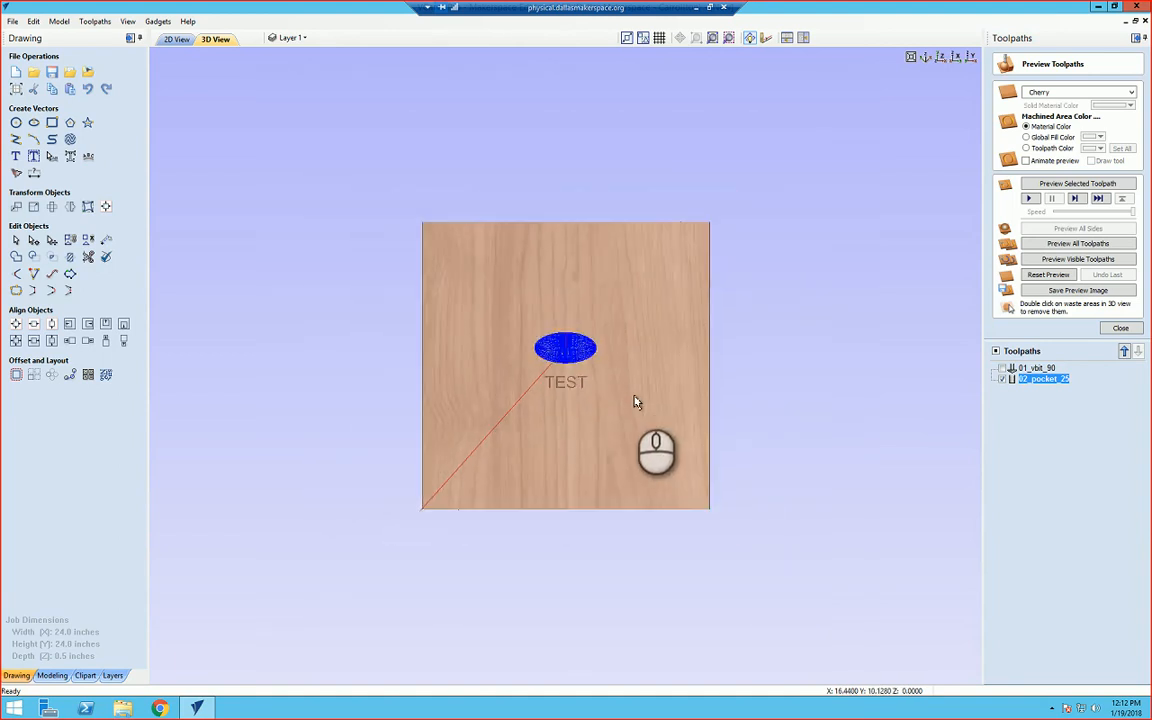
{"action": "scroll", "coordinate": [633, 399], "scroll_direction": "up", "scroll_amount": 6}
{"action": "scroll", "coordinate": [629, 390], "scroll_direction": "up", "scroll_amount": 1}
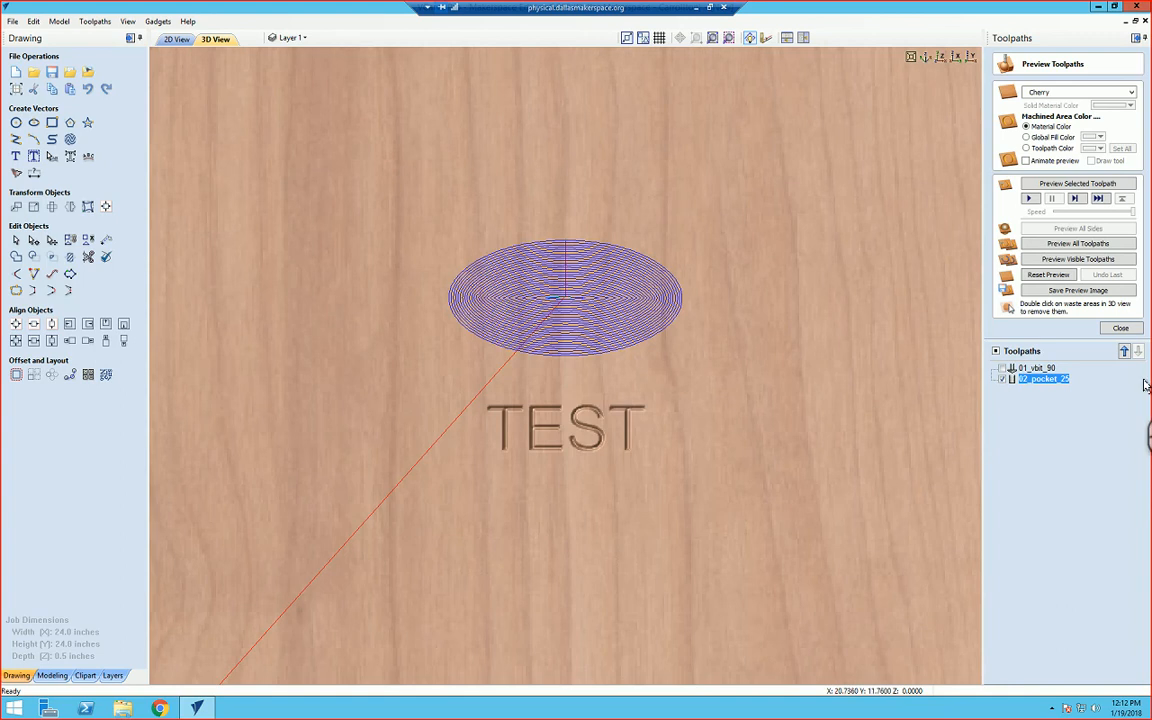
{"action": "left_click", "coordinate": [1047, 263]}
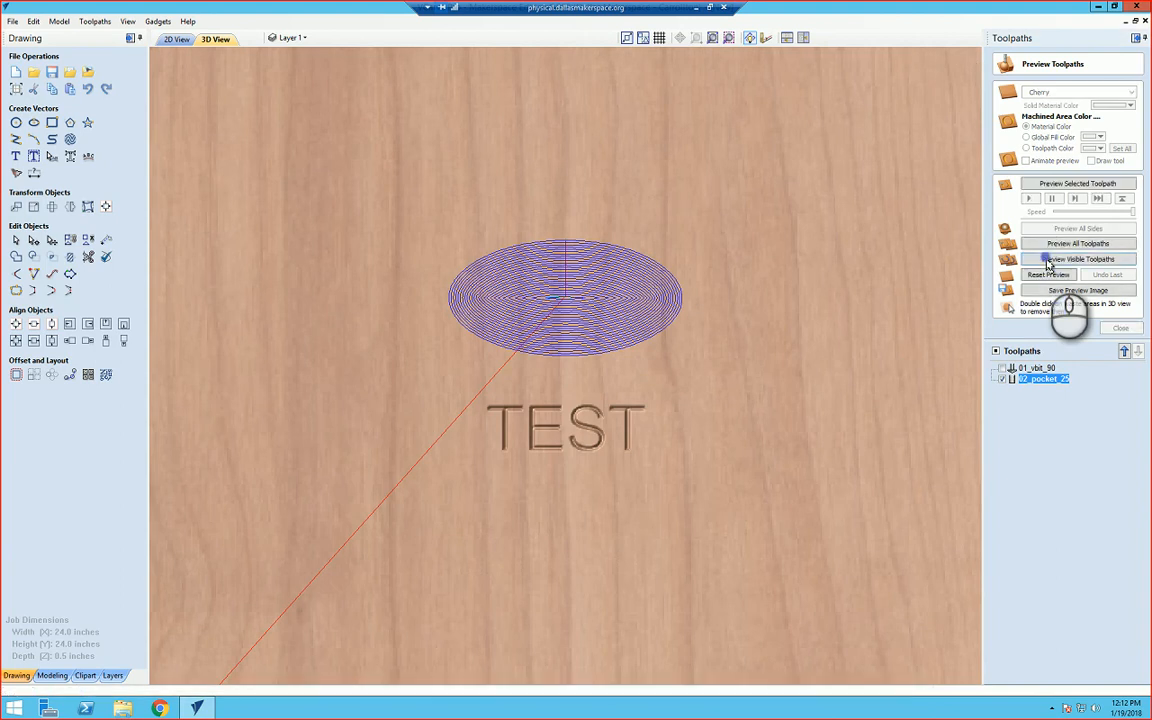
{"action": "left_click", "coordinate": [721, 473]}
{"action": "left_click_drag", "start_coordinate": [727, 396], "coordinate": [616, 310]}
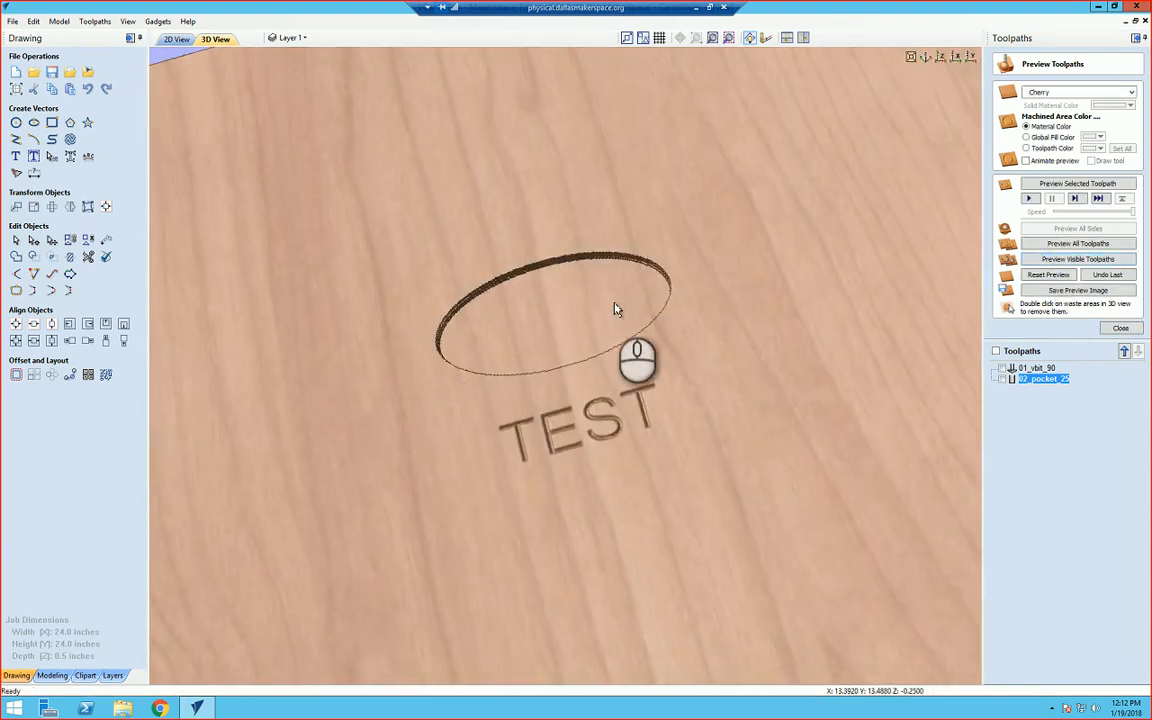
{"action": "left_click", "coordinate": [1115, 328]}
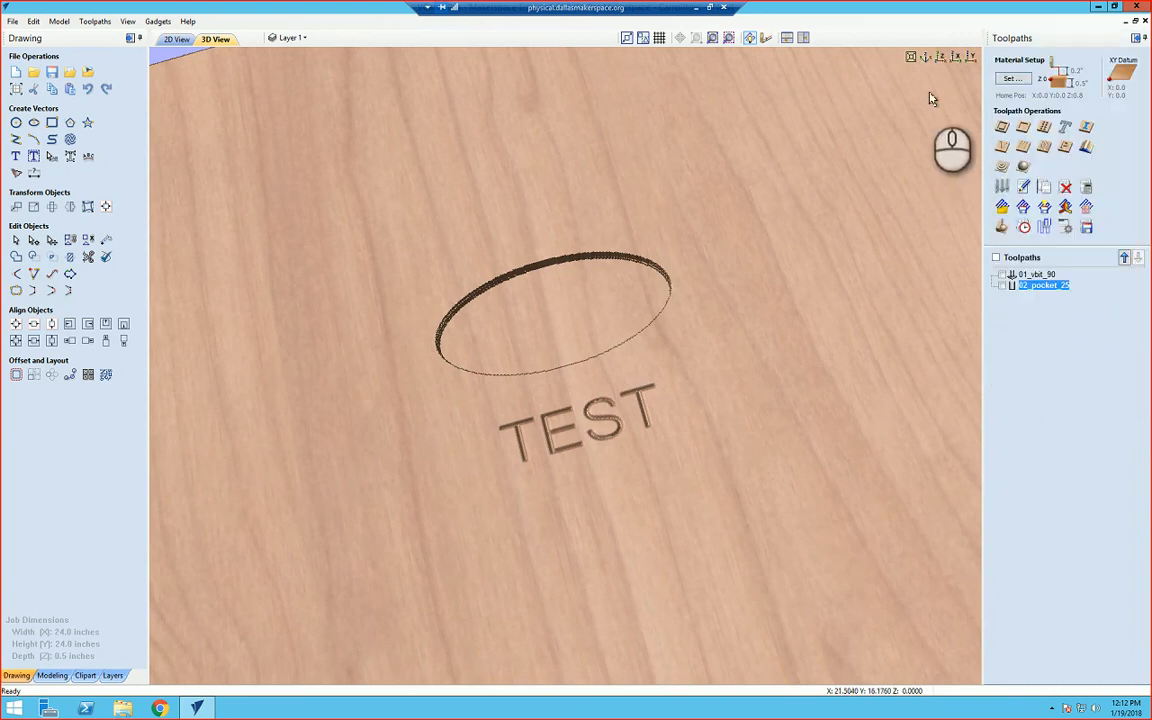
{"action": "left_click", "coordinate": [942, 58]}
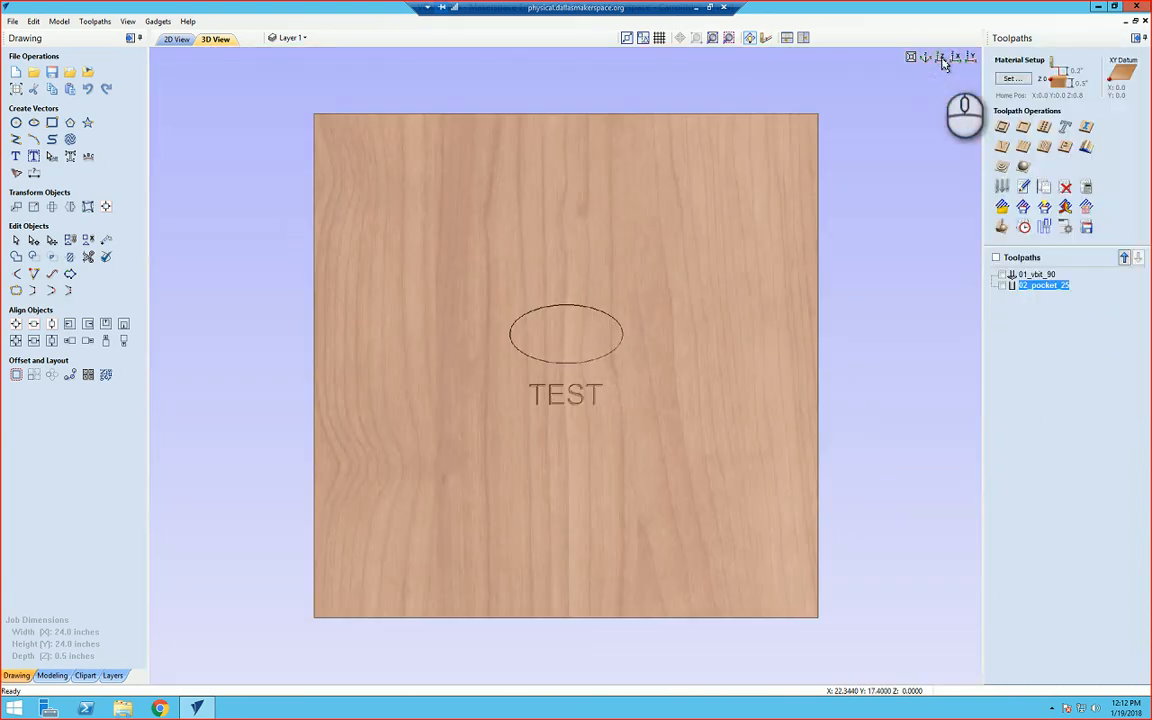
Step: Return to the 2D view, select the circle and start a Profile toolpath with a cut depth of 0.5 inches
{"action": "left_click", "coordinate": [177, 40]}
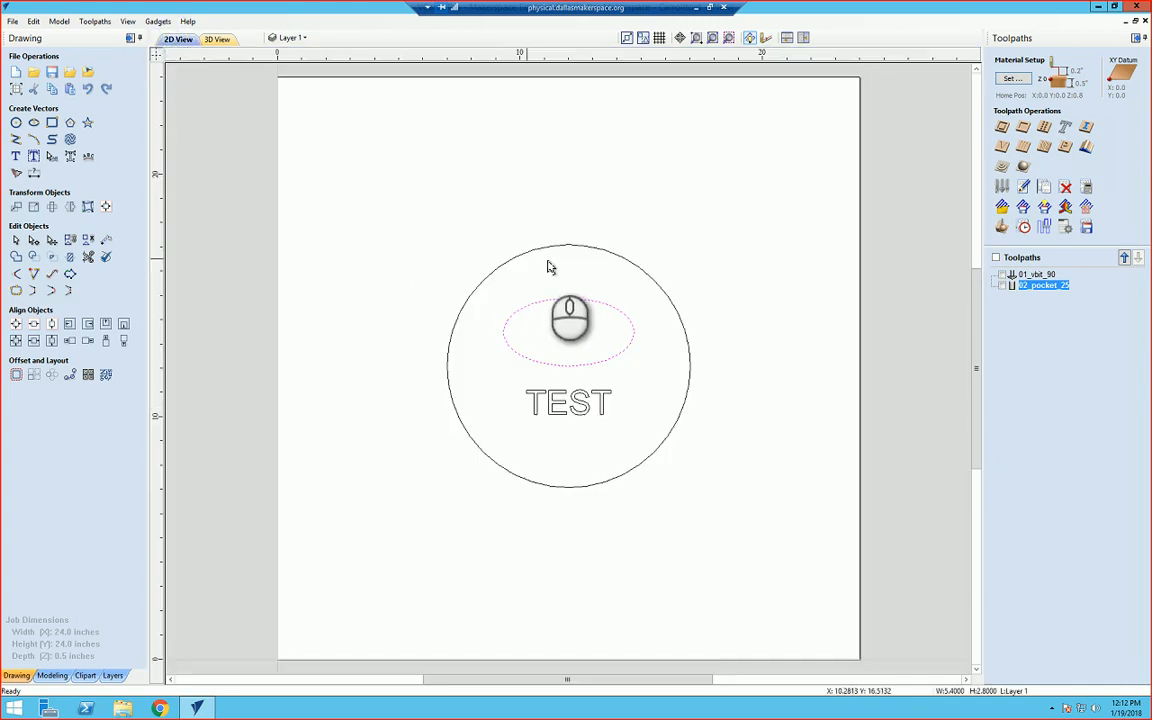
{"action": "left_click", "coordinate": [604, 254]}
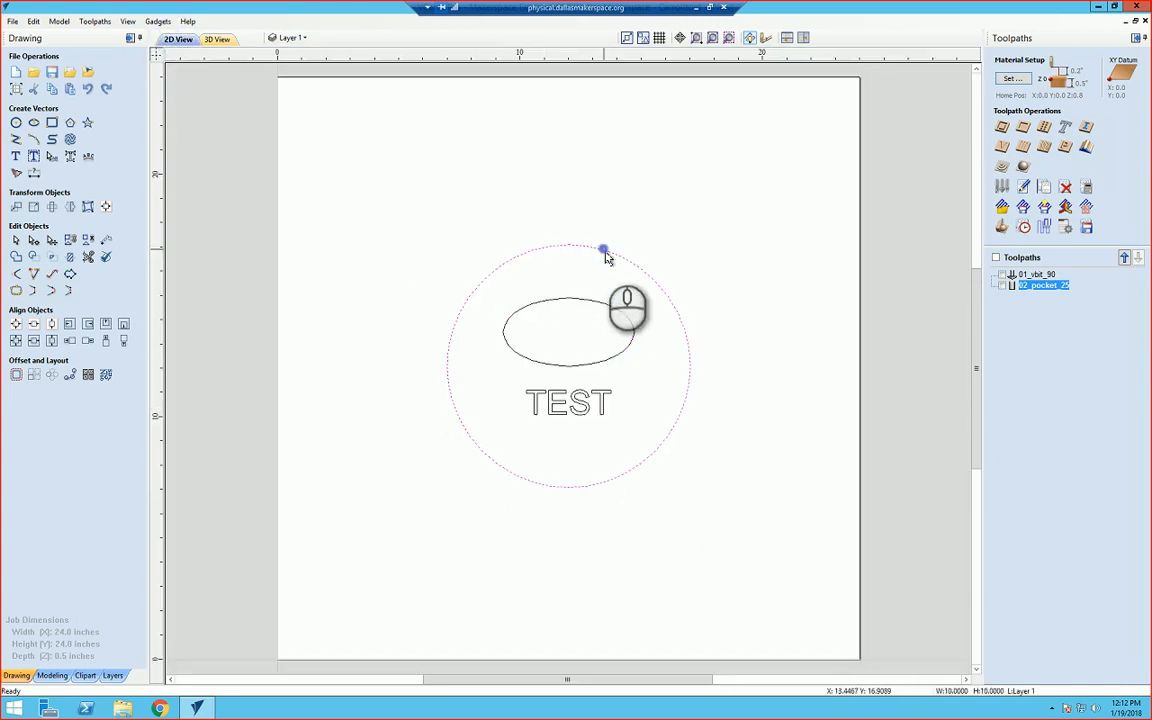
{"action": "left_click", "coordinate": [1003, 129]}
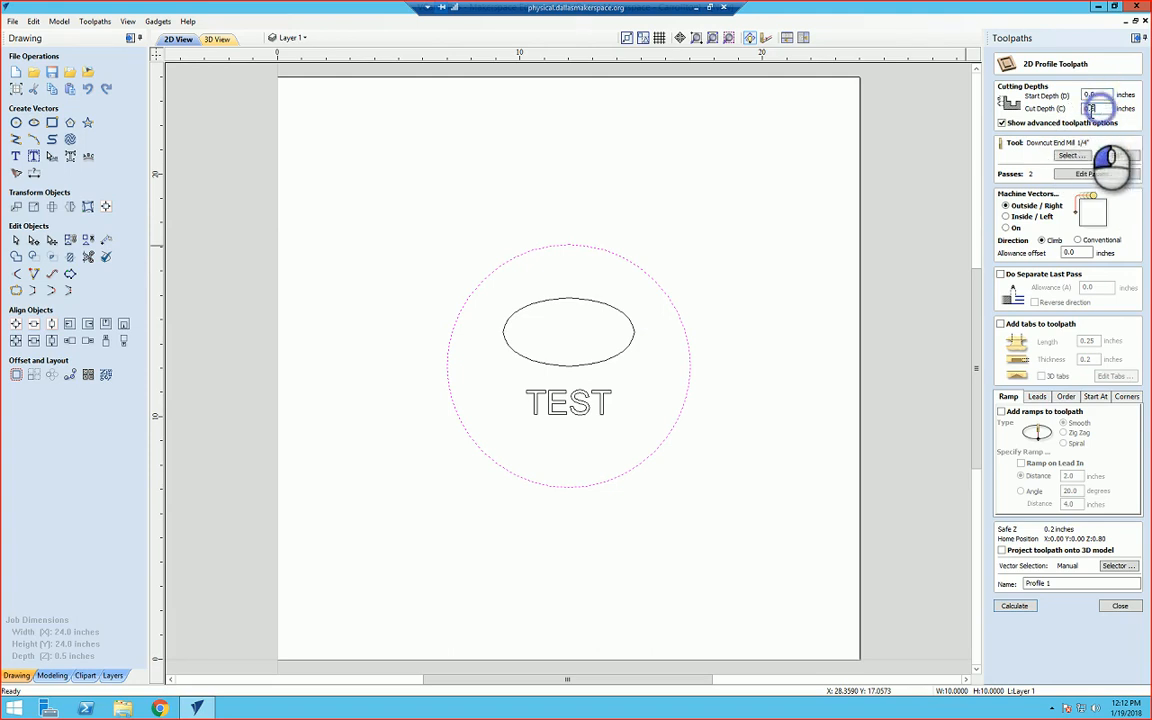
{"action": "left_click", "coordinate": [1090, 108]}
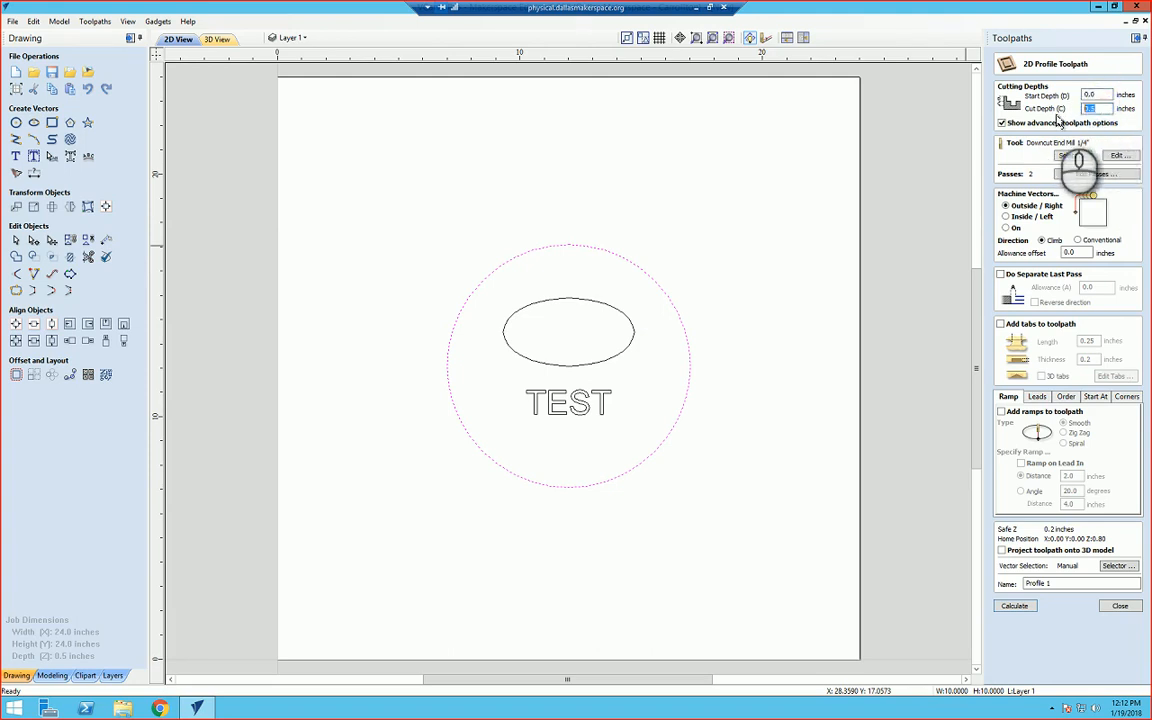
Step: Check the material thickness in the job setup and cancel it
{"action": "left_click", "coordinate": [15, 89]}
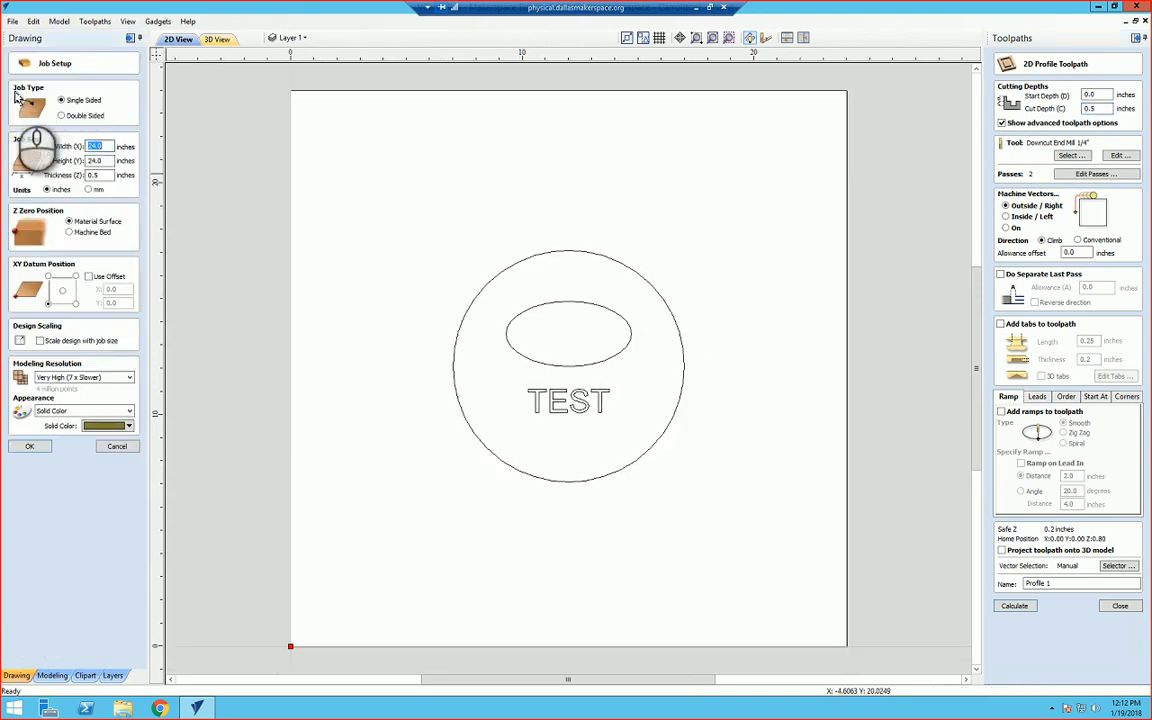
{"action": "left_click", "coordinate": [103, 176]}
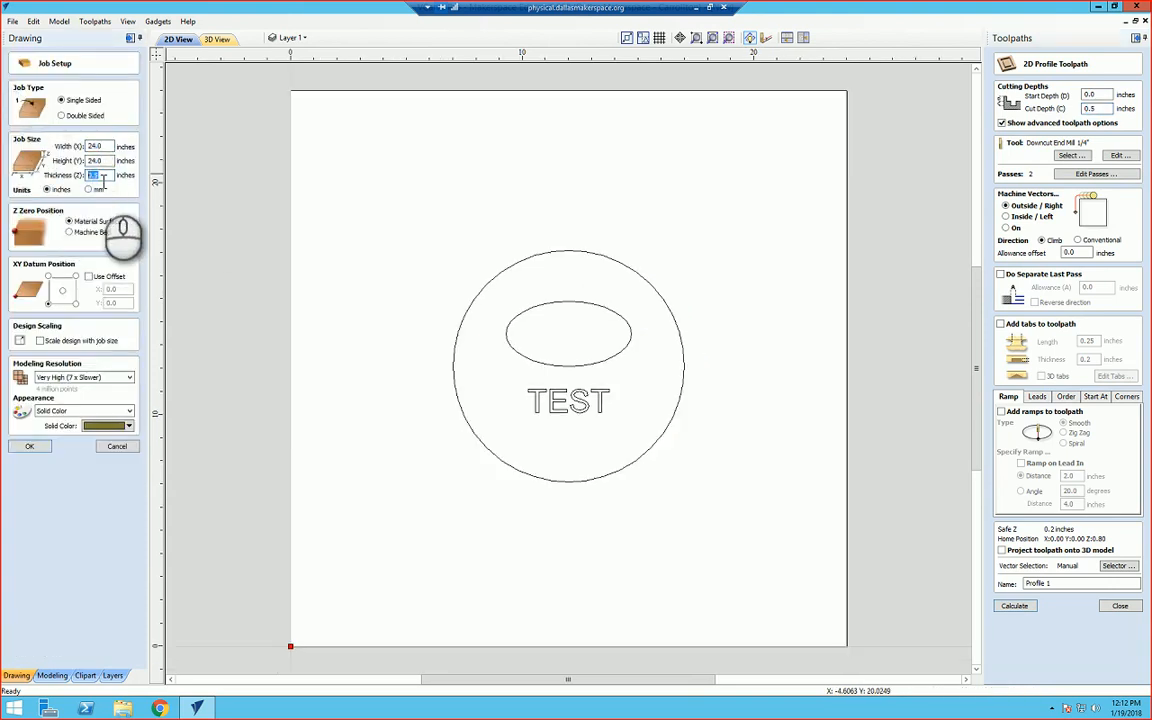
{"action": "left_click", "coordinate": [117, 446]}
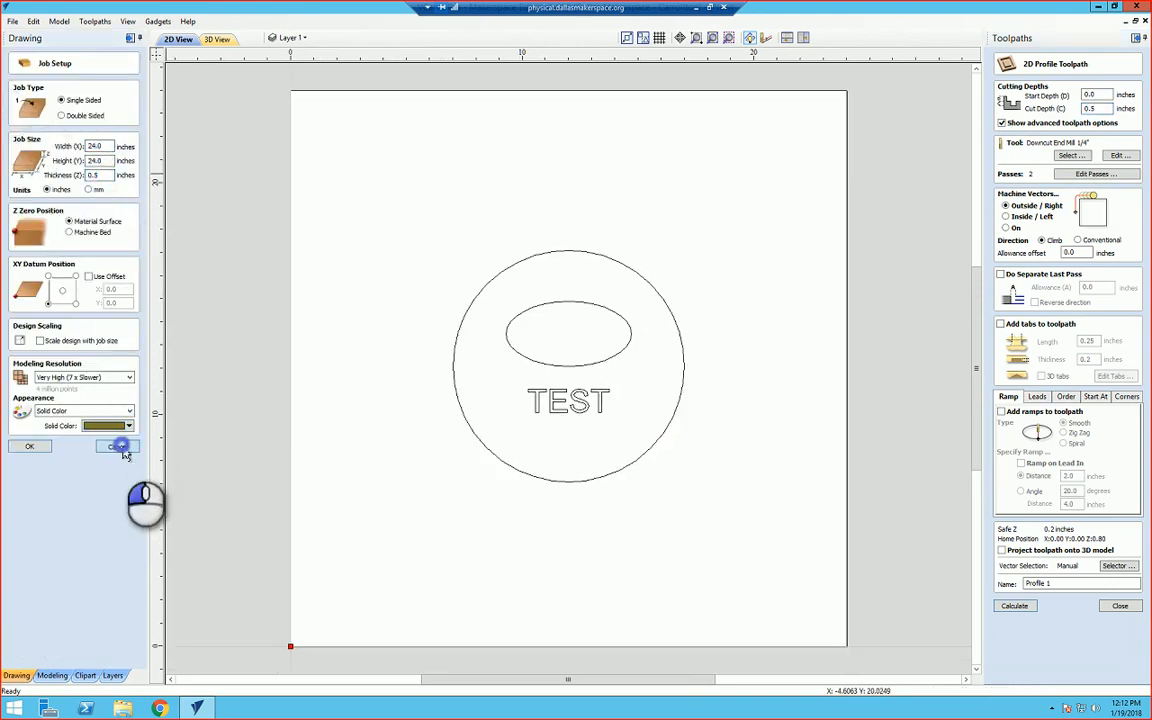
Step: Choose the Downcut End Mill 1/4" from the MDF group of the tool database for the profile
{"action": "double_click", "coordinate": [1105, 108]}
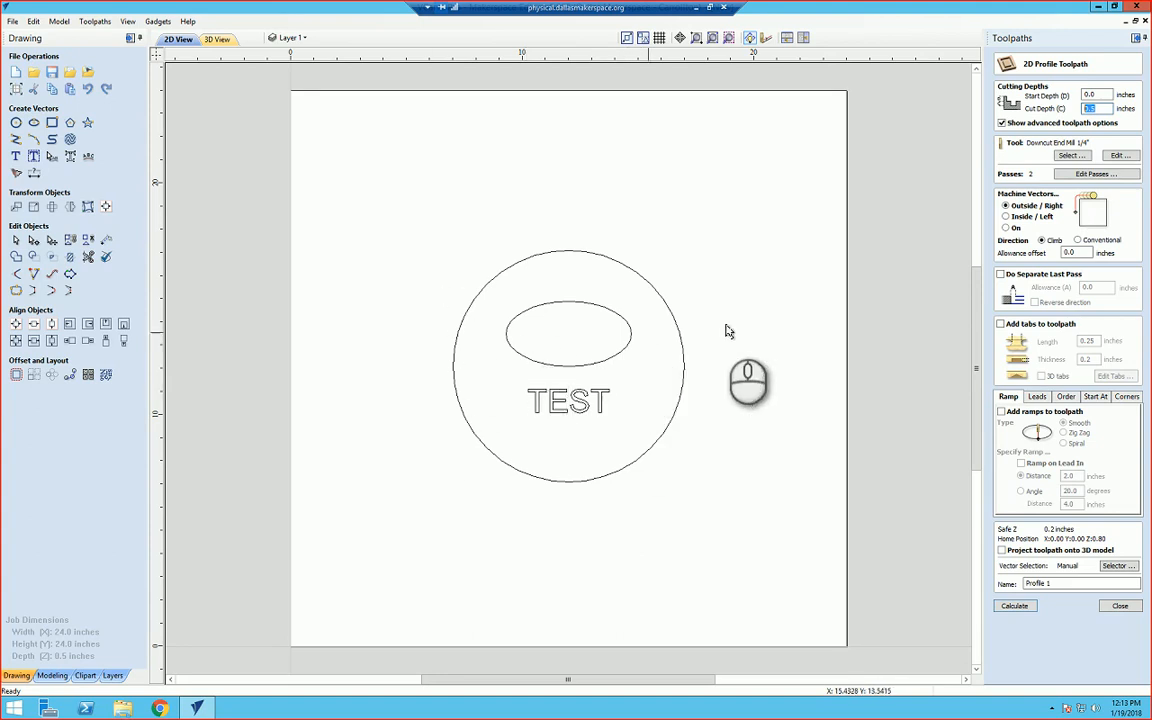
{"action": "left_click", "coordinate": [1070, 158]}
{"action": "left_click", "coordinate": [431, 267]}
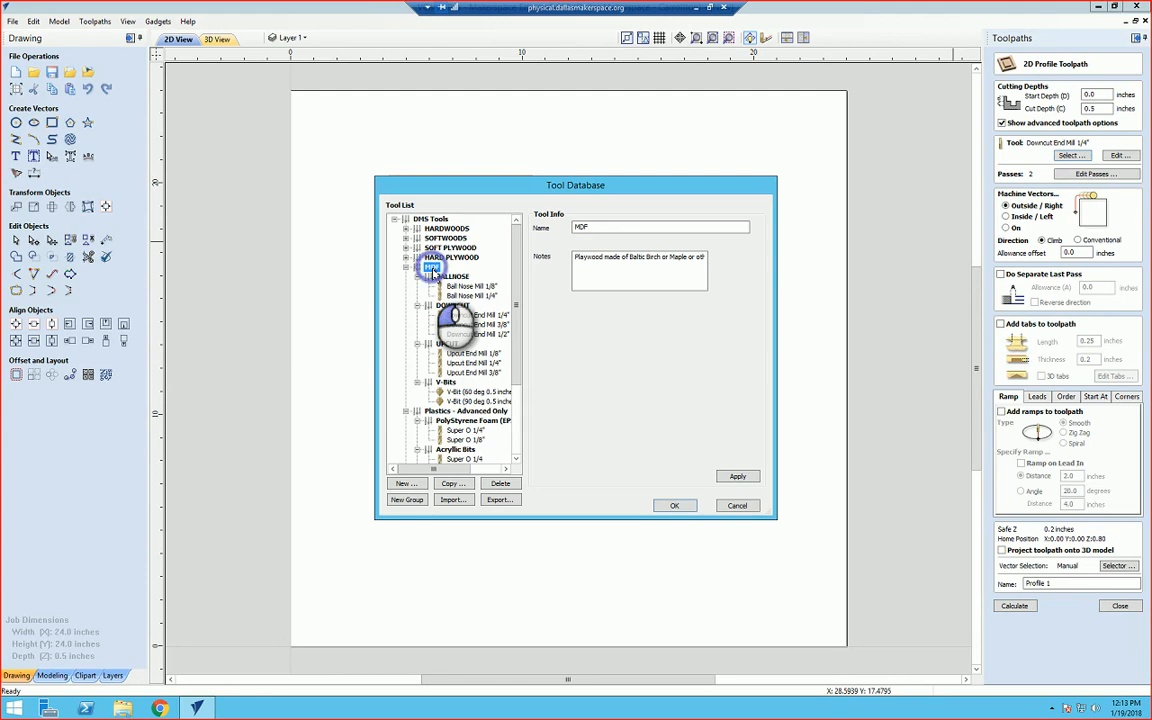
{"action": "left_click", "coordinate": [470, 317]}
{"action": "left_click", "coordinate": [674, 505]}
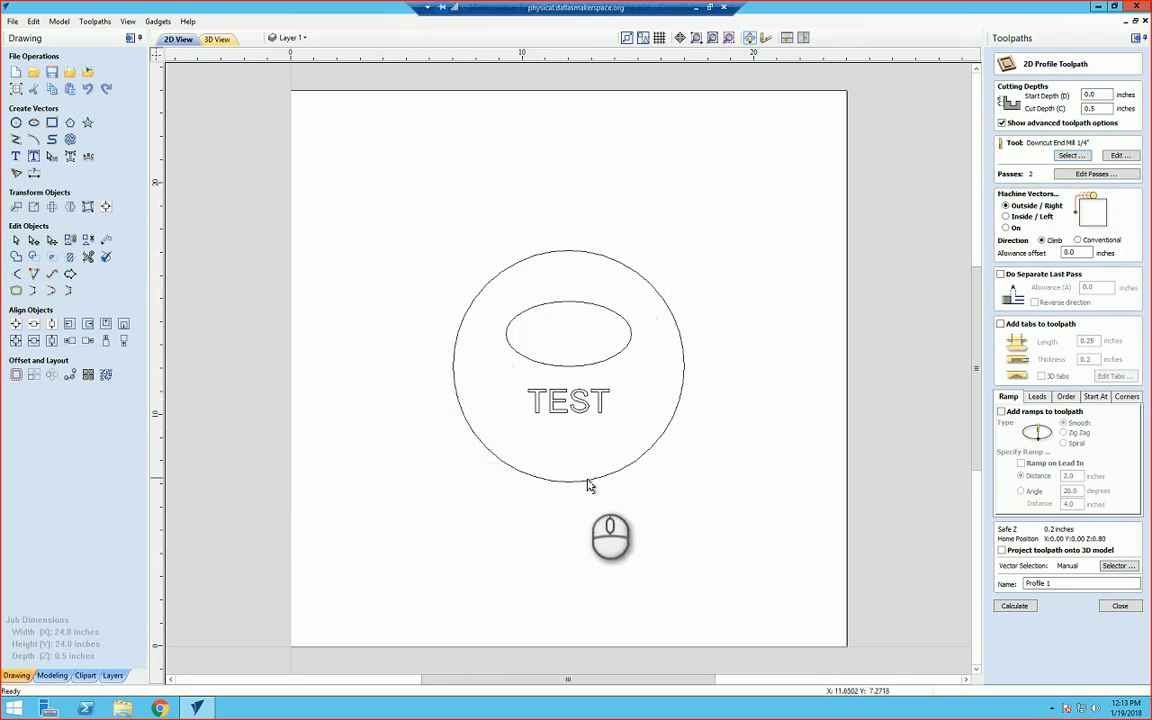
Step: Reselect the circle as the vector for the profile toolpath
{"action": "left_click", "coordinate": [634, 274]}
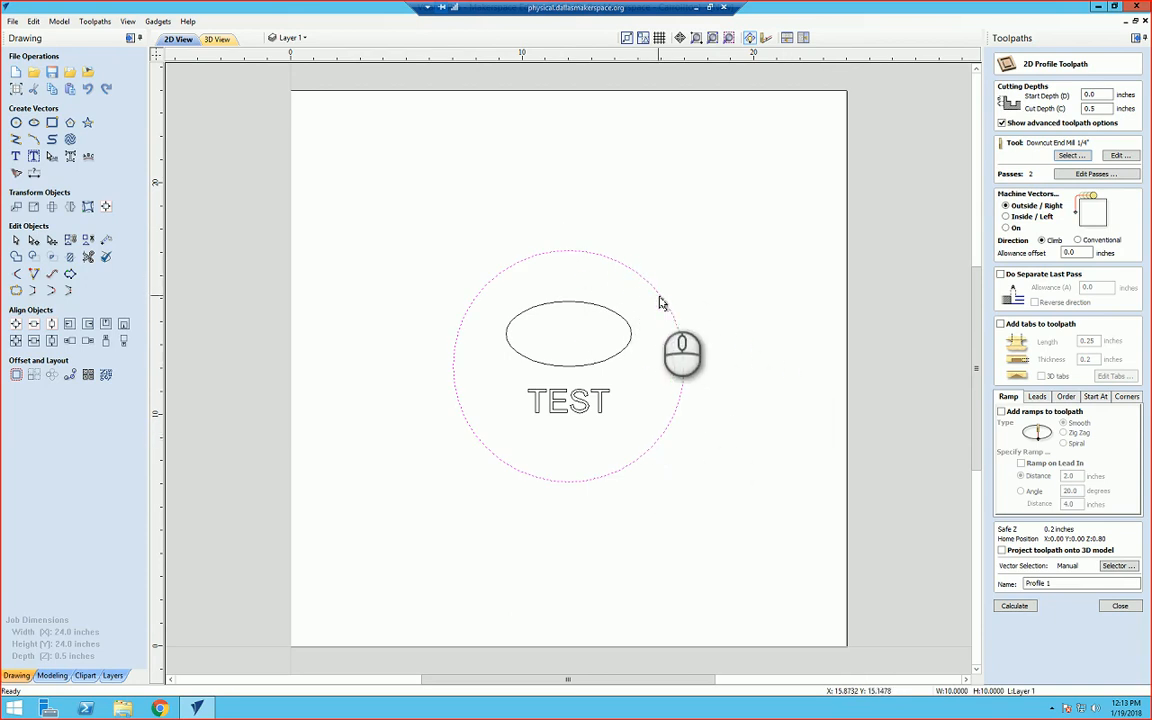
{"action": "left_click", "coordinate": [659, 292]}
{"action": "left_click", "coordinate": [728, 324]}
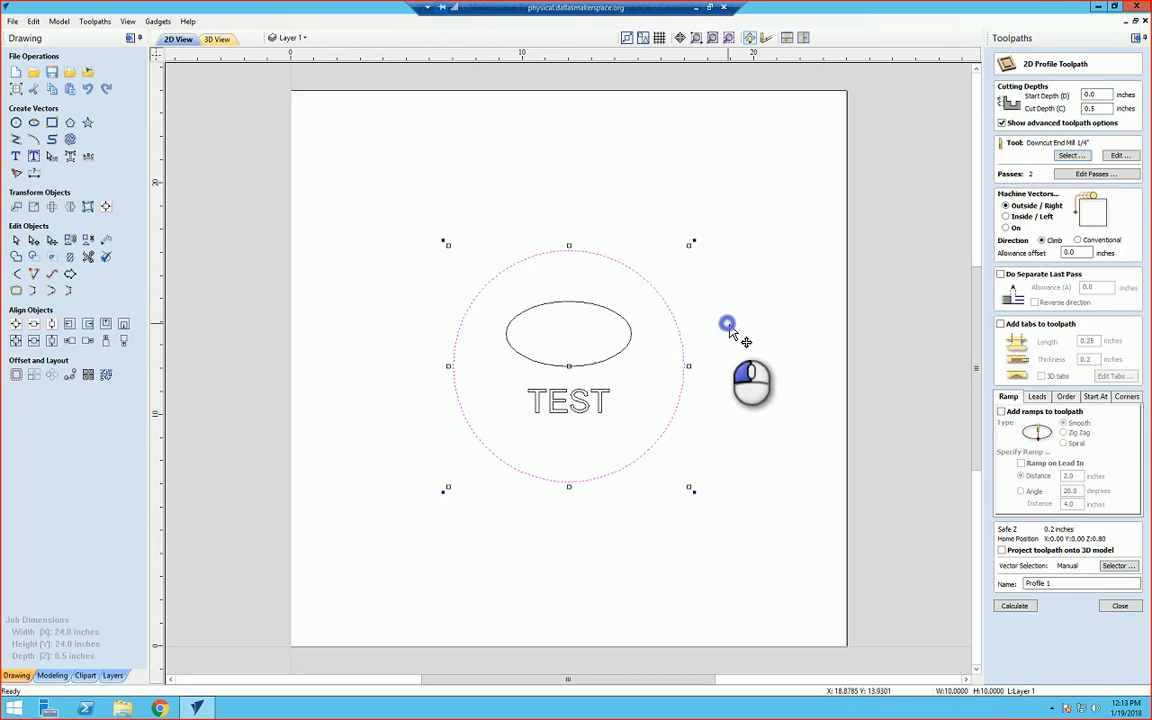
{"action": "left_click", "coordinate": [676, 324]}
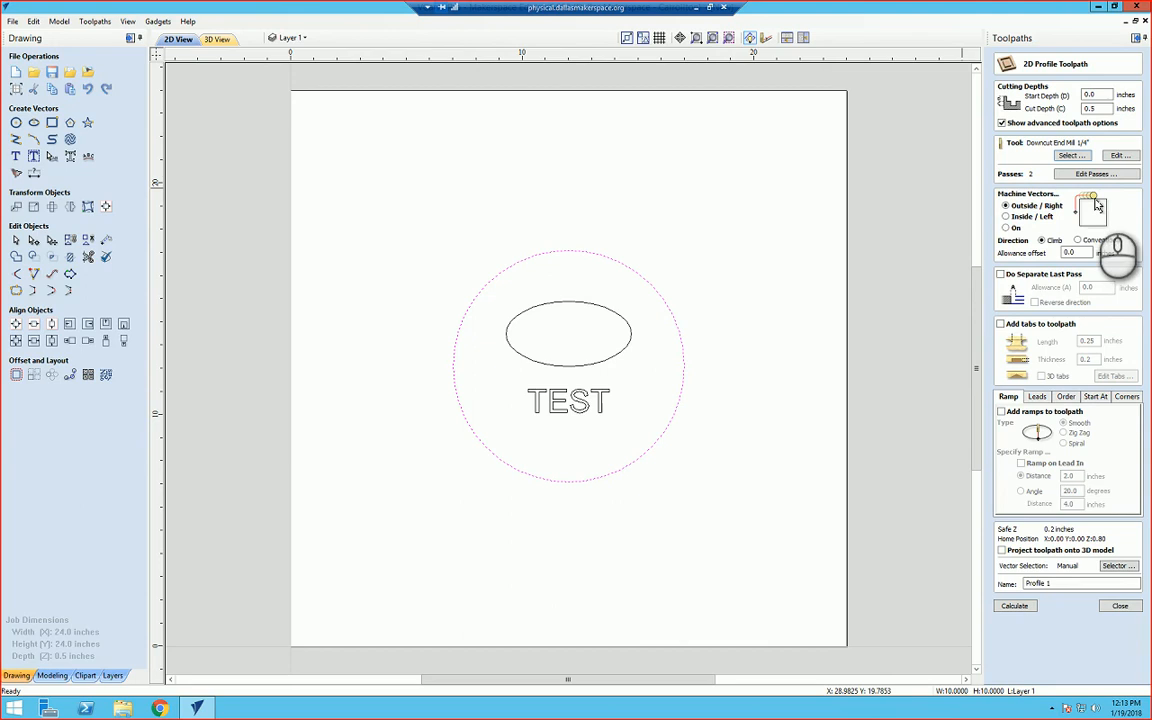
Step: Set the profile to machine outside the circle and enable tabs on the toolpath
{"action": "left_click", "coordinate": [1007, 217]}
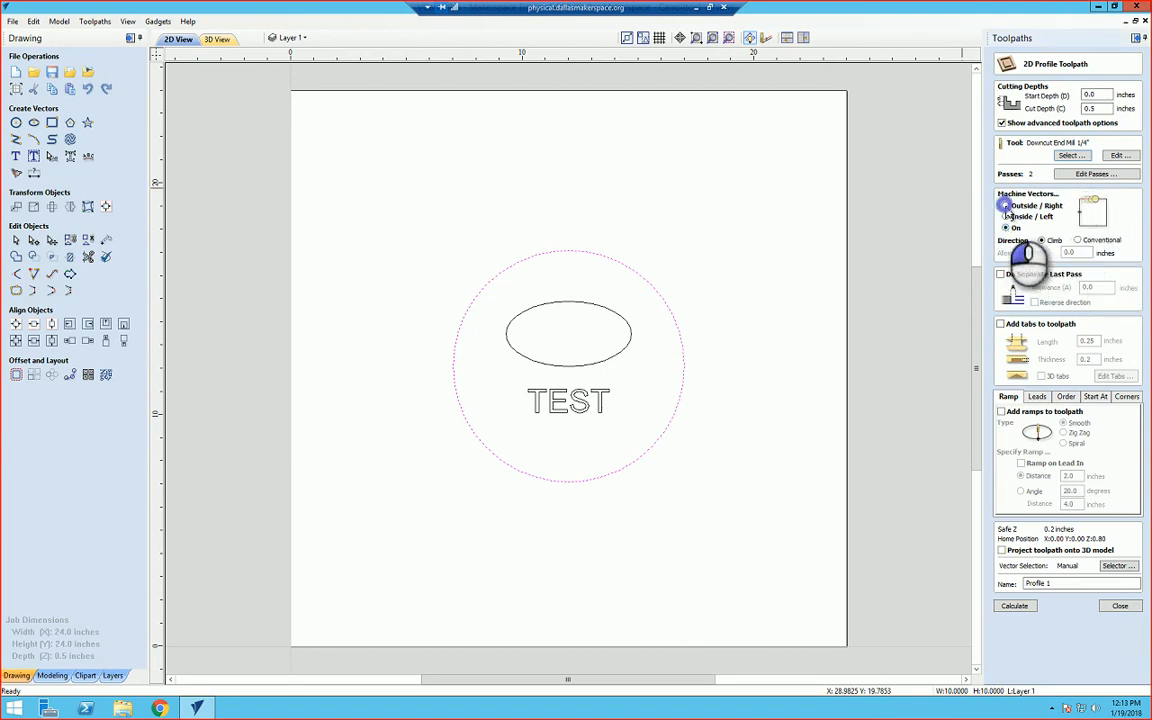
{"action": "left_click", "coordinate": [1006, 205]}
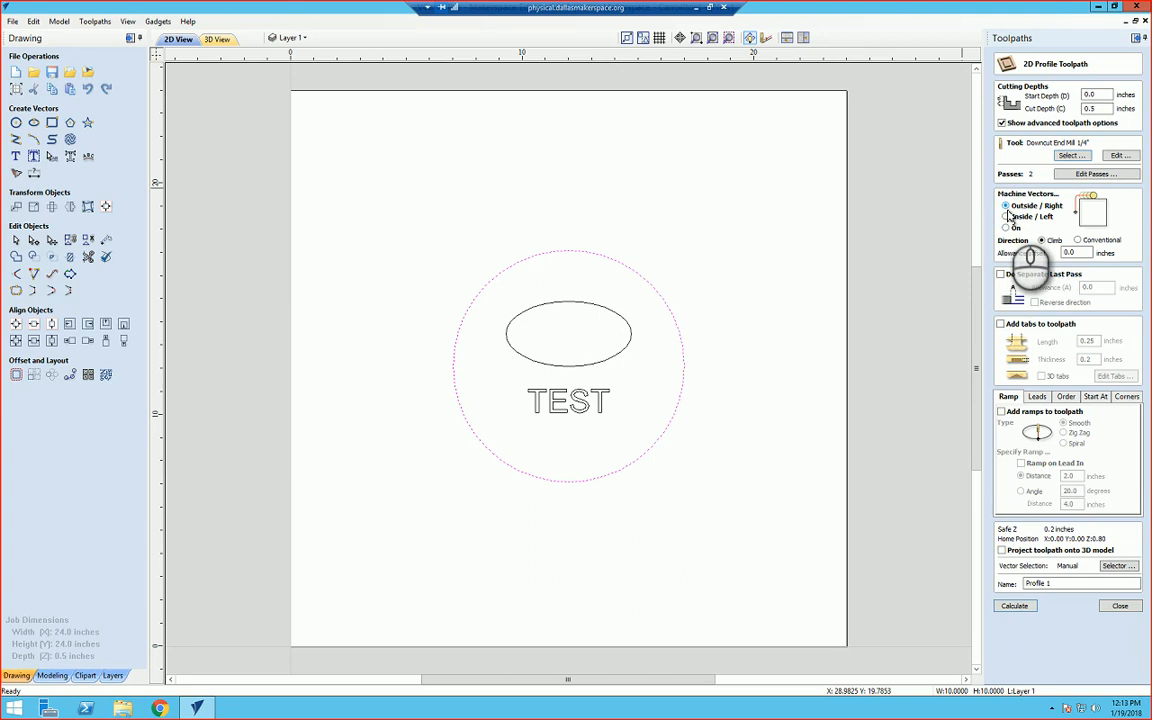
{"action": "left_click", "coordinate": [1001, 326]}
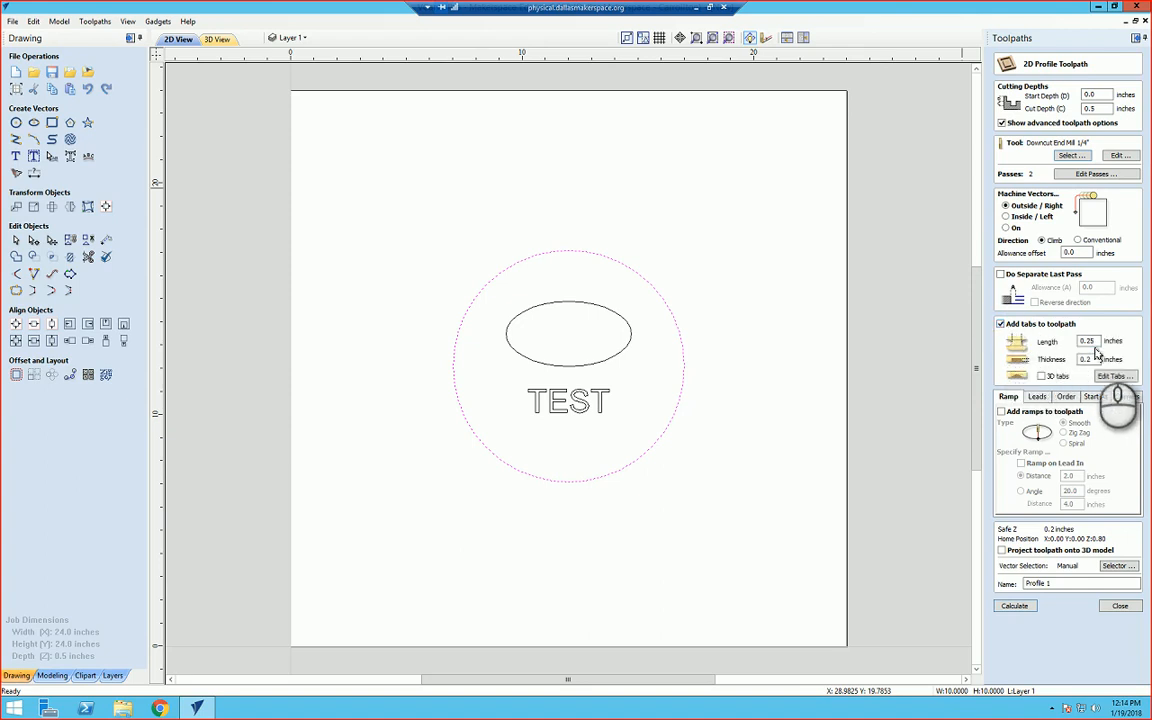
Step: Add three tabs 0.25 inches long and 0.2 inches thick around the circle, then close the tab editor
{"action": "double_click", "coordinate": [1100, 341]}
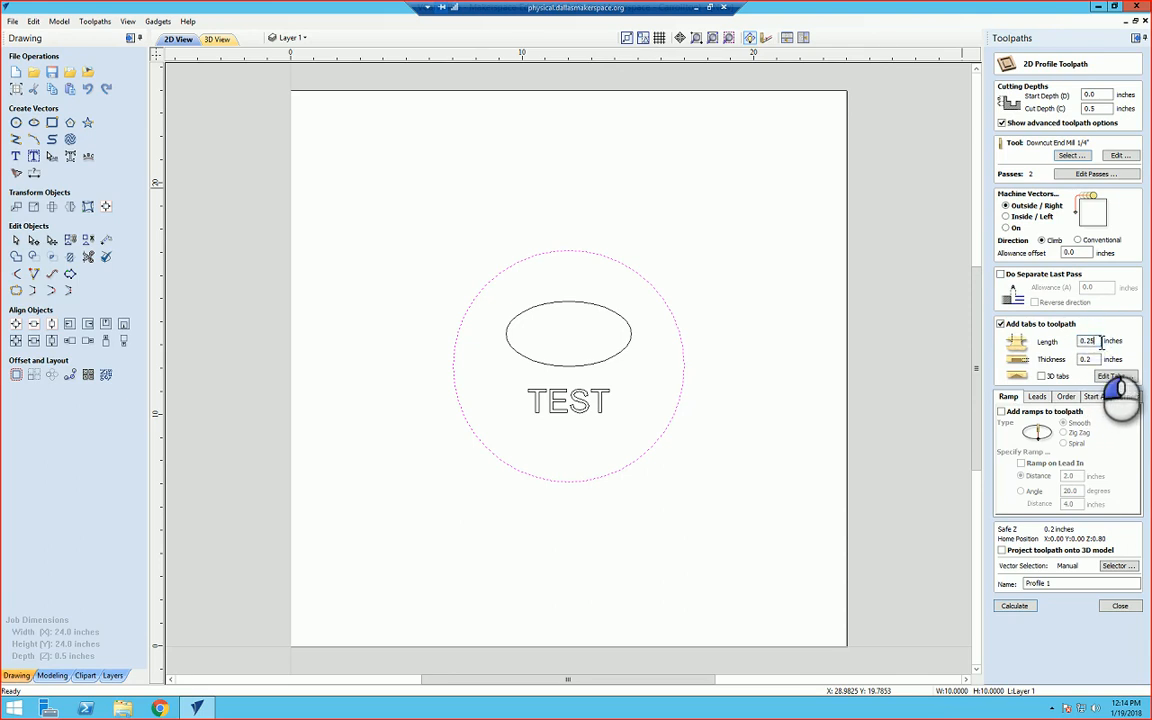
{"action": "left_click_drag", "start_coordinate": [1101, 341], "coordinate": [1071, 347]}
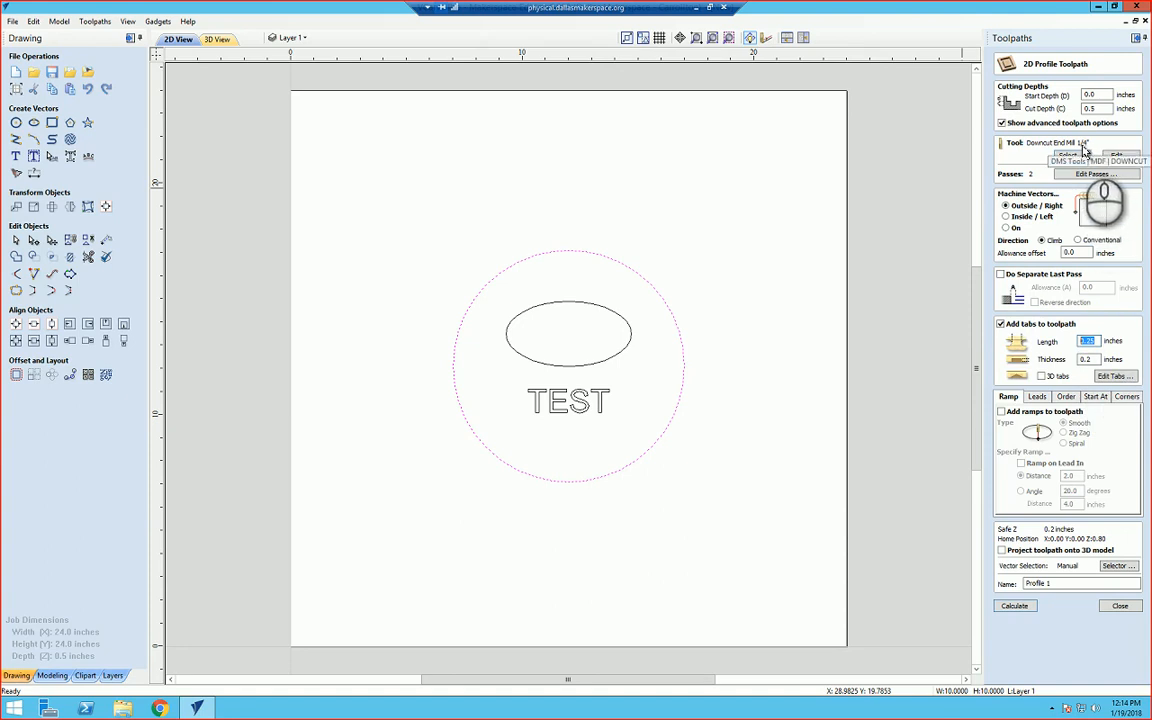
{"action": "double_click", "coordinate": [1086, 360]}
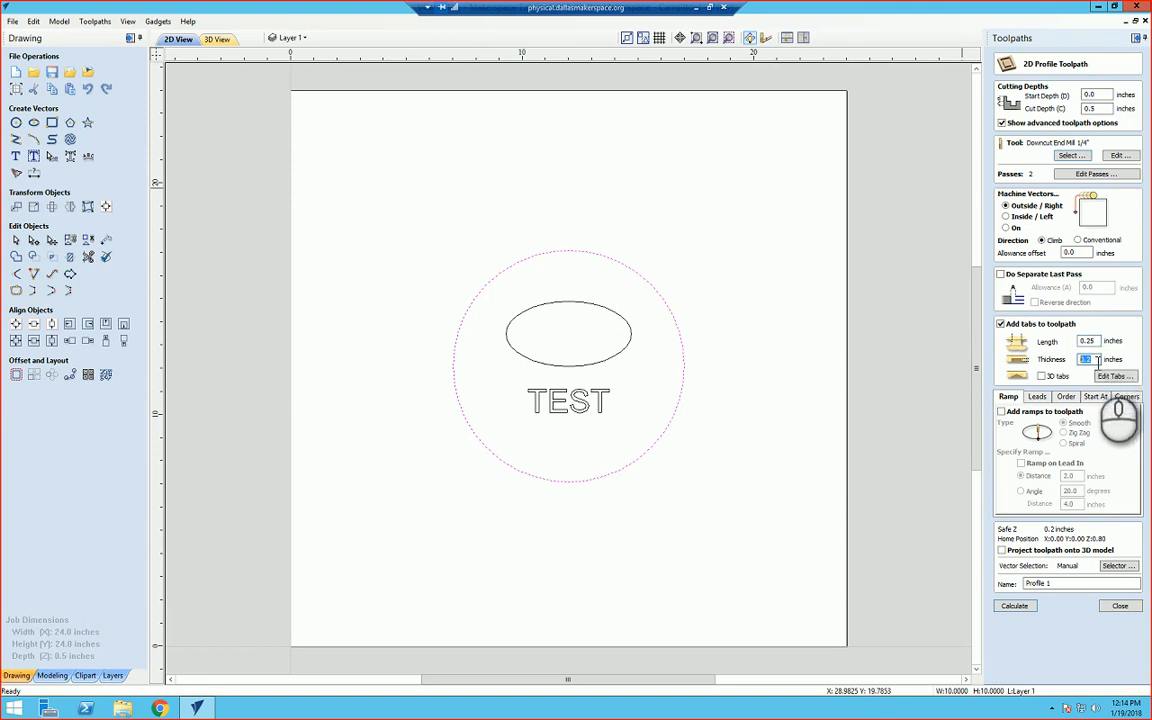
{"action": "left_click", "coordinate": [1092, 360]}
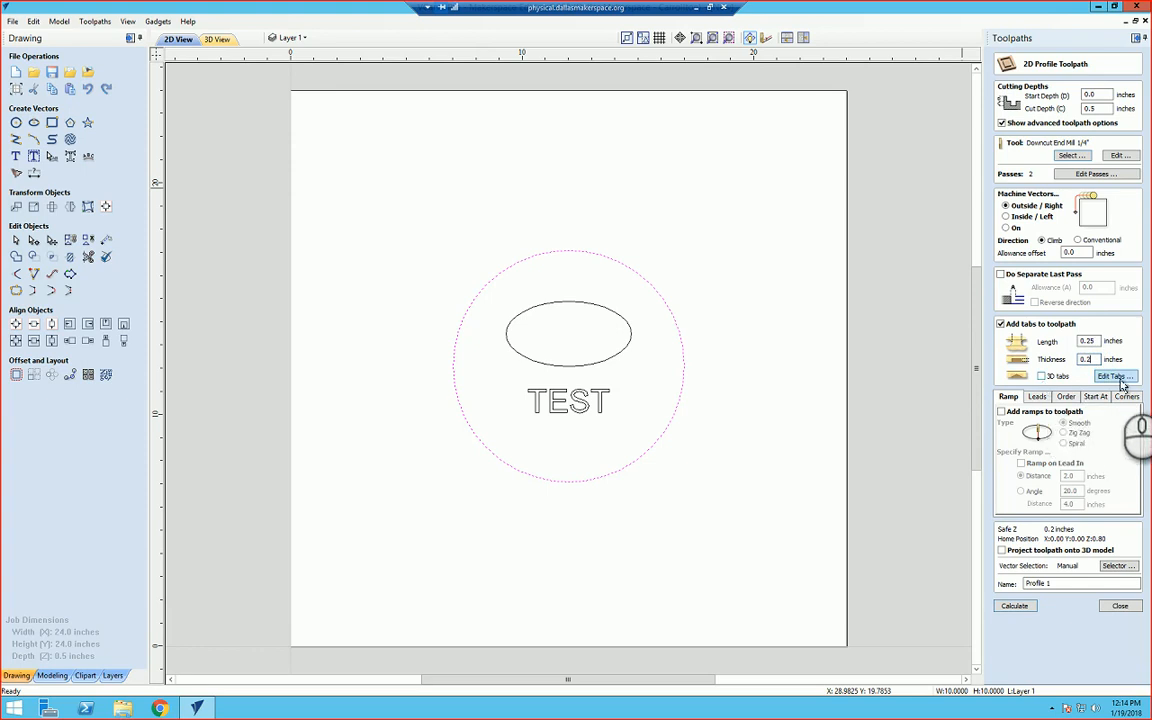
{"action": "left_click", "coordinate": [1120, 377]}
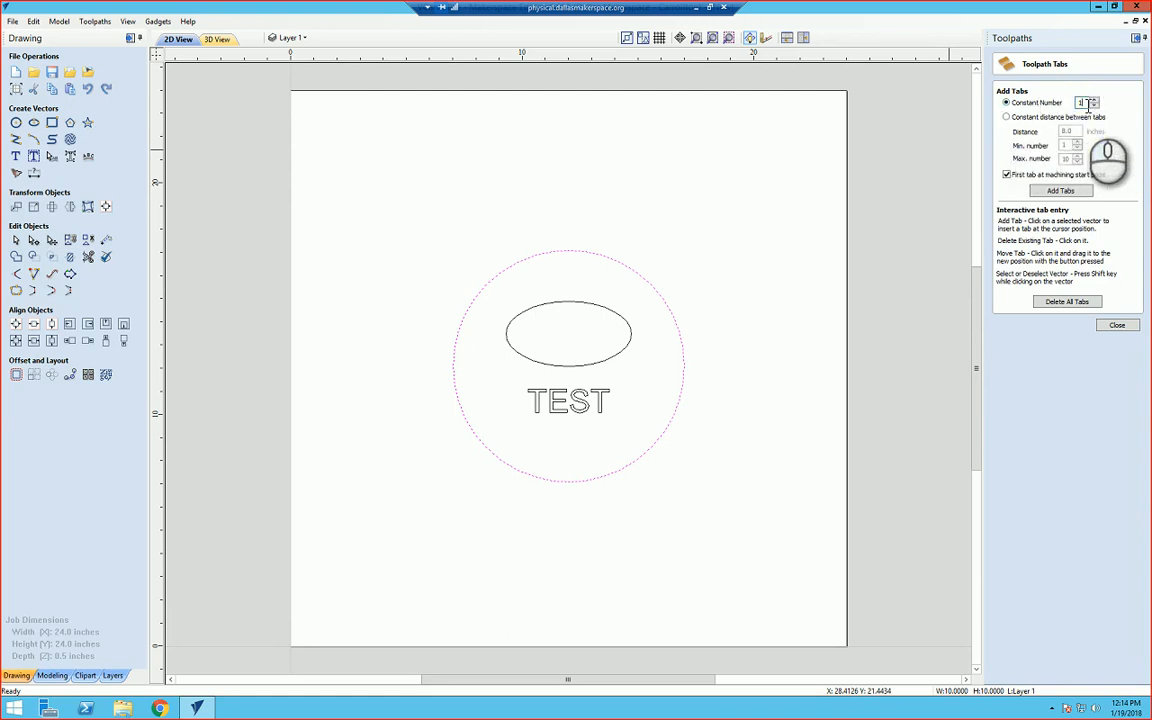
{"action": "left_click", "coordinate": [1062, 191]}
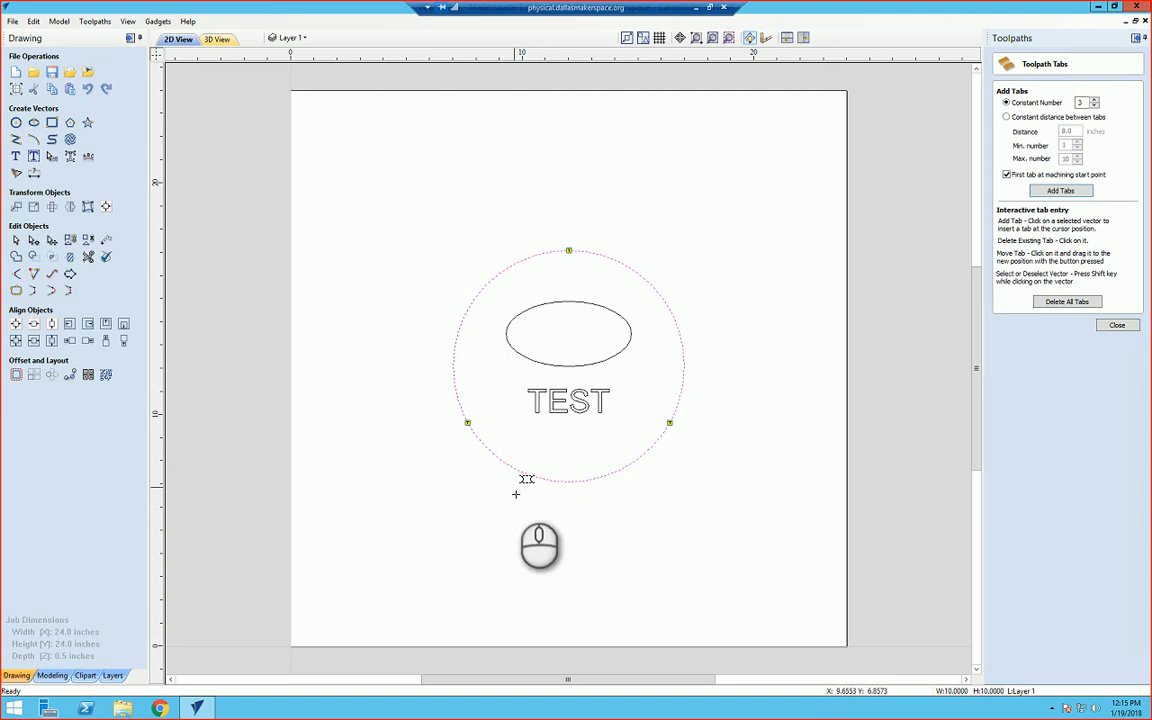
{"action": "left_click", "coordinate": [1119, 326]}
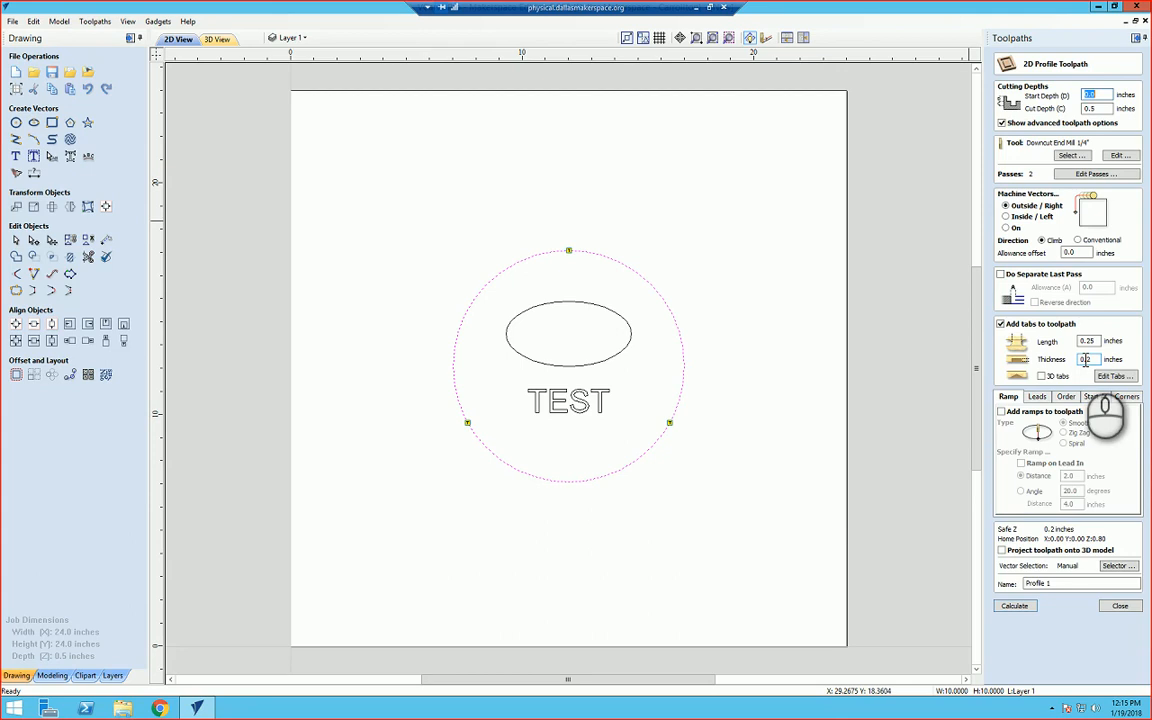
Step: Add smooth ramps with a 2.0-inch distance to the profile toolpath
{"action": "left_click", "coordinate": [1001, 413]}
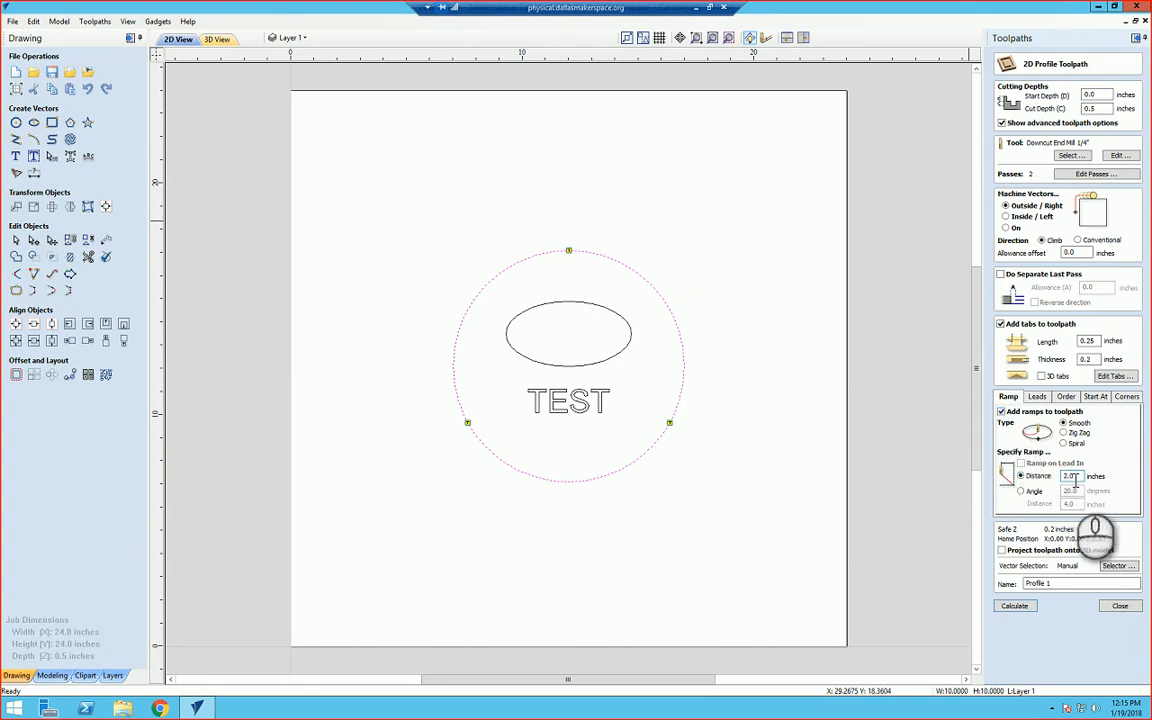
{"action": "left_click_drag", "start_coordinate": [1080, 476], "coordinate": [1052, 477]}
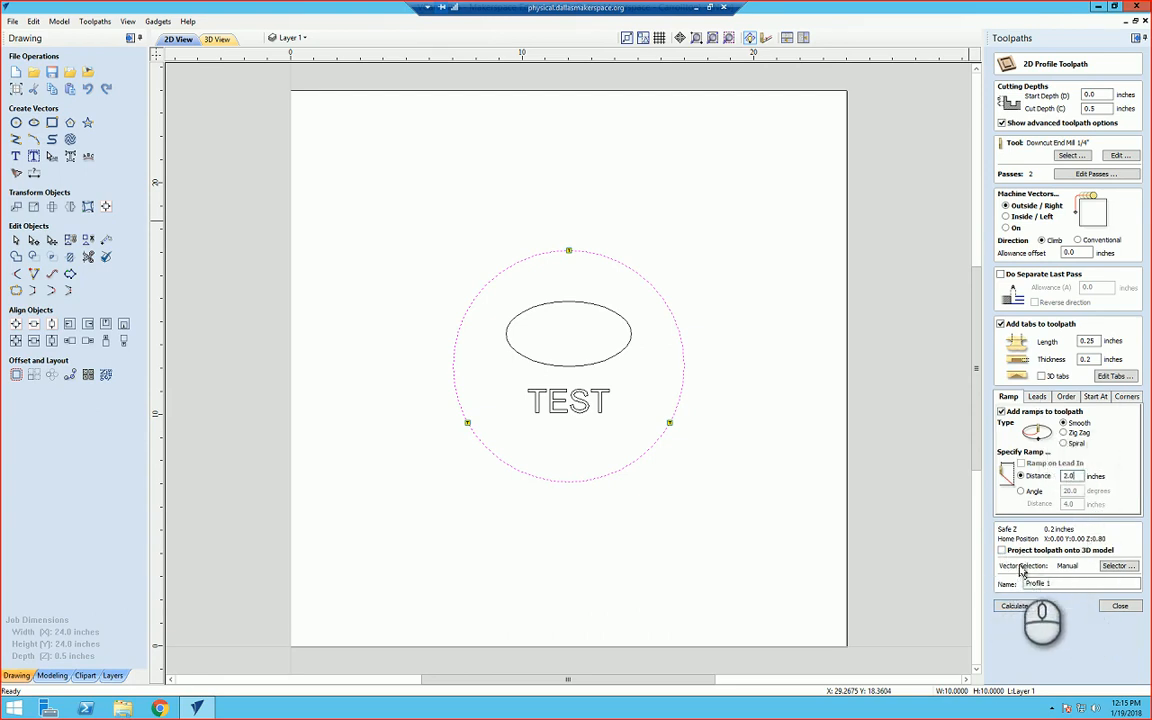
Step: Name the profile toolpath 03_profile_25 and calculate it
{"action": "left_click", "coordinate": [1069, 580]}
{"action": "double_click", "coordinate": [1069, 581]}
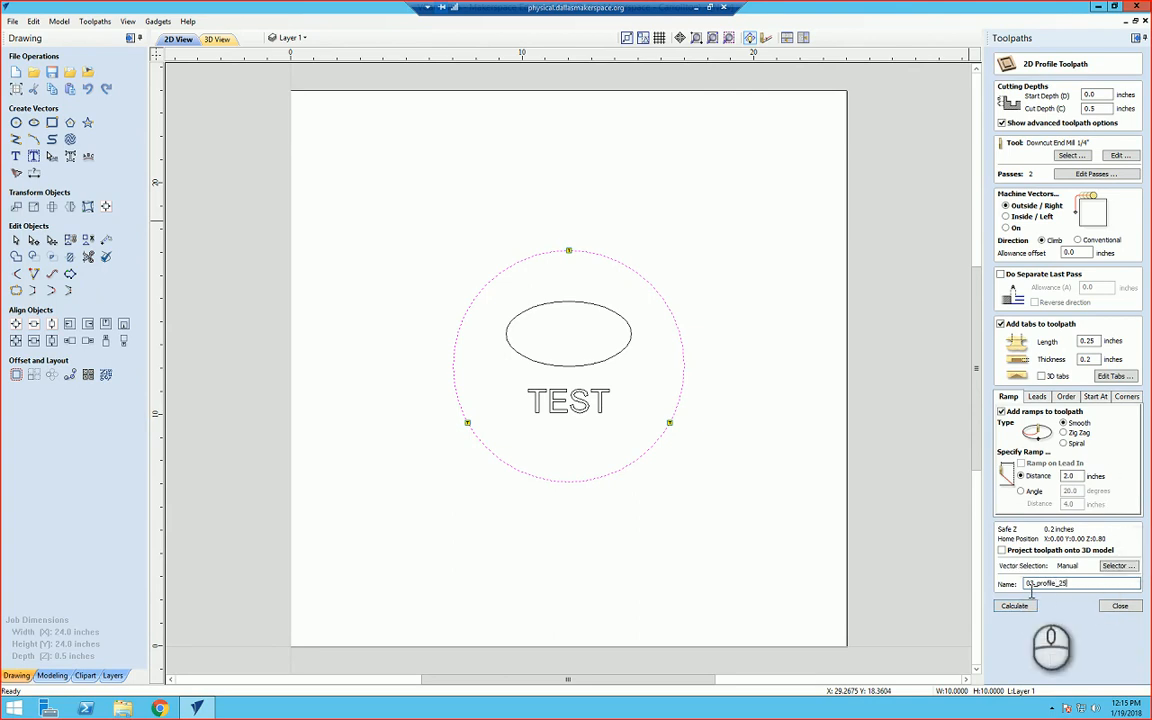
{"action": "left_click", "coordinate": [1016, 608]}
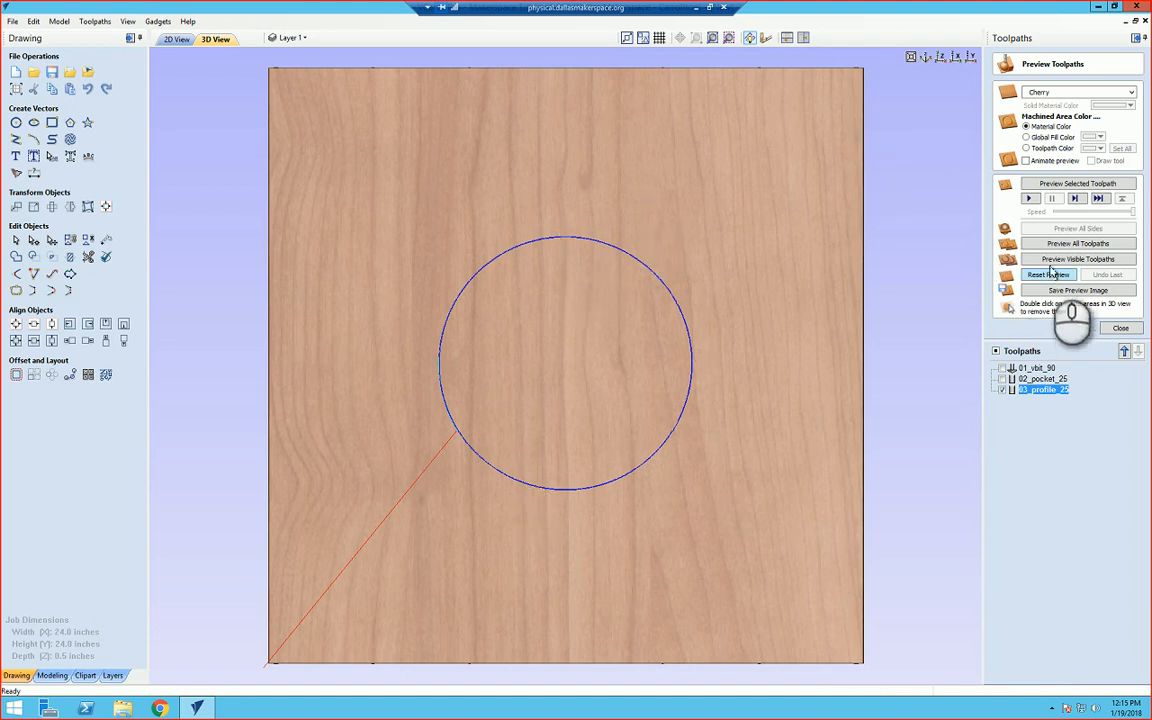
Step: Preview all three toolpaths together after resetting the preview, then close the preview
{"action": "left_click", "coordinate": [1052, 263]}
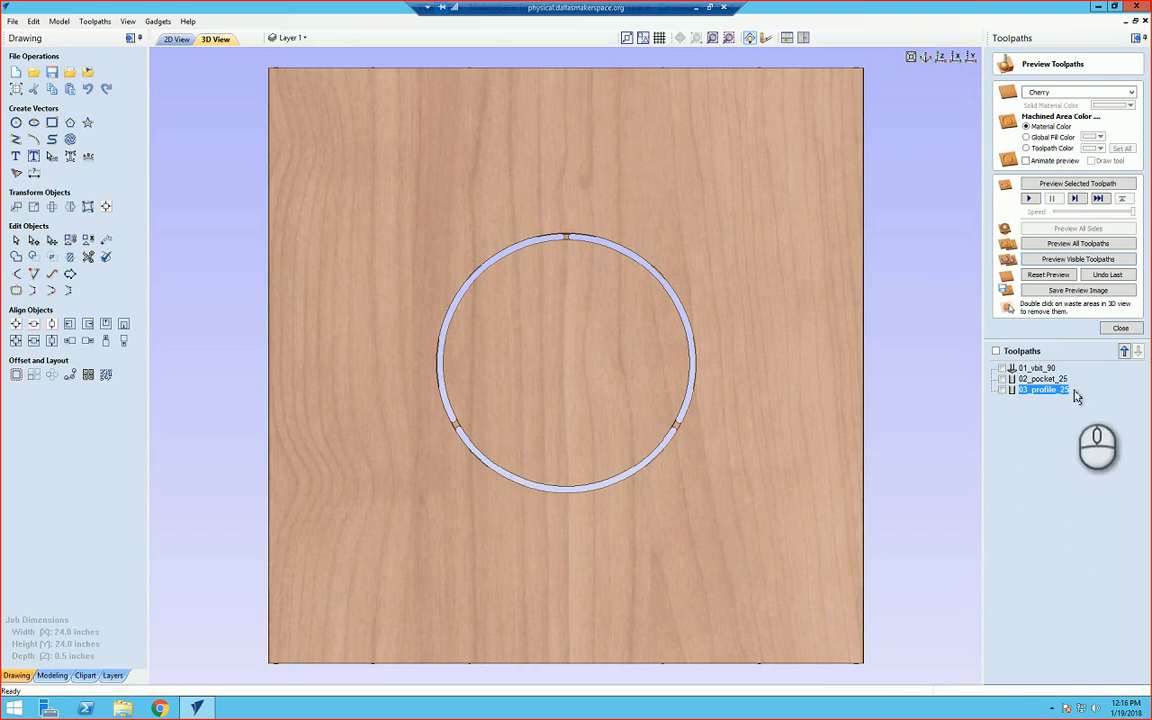
{"action": "left_click", "coordinate": [996, 352]}
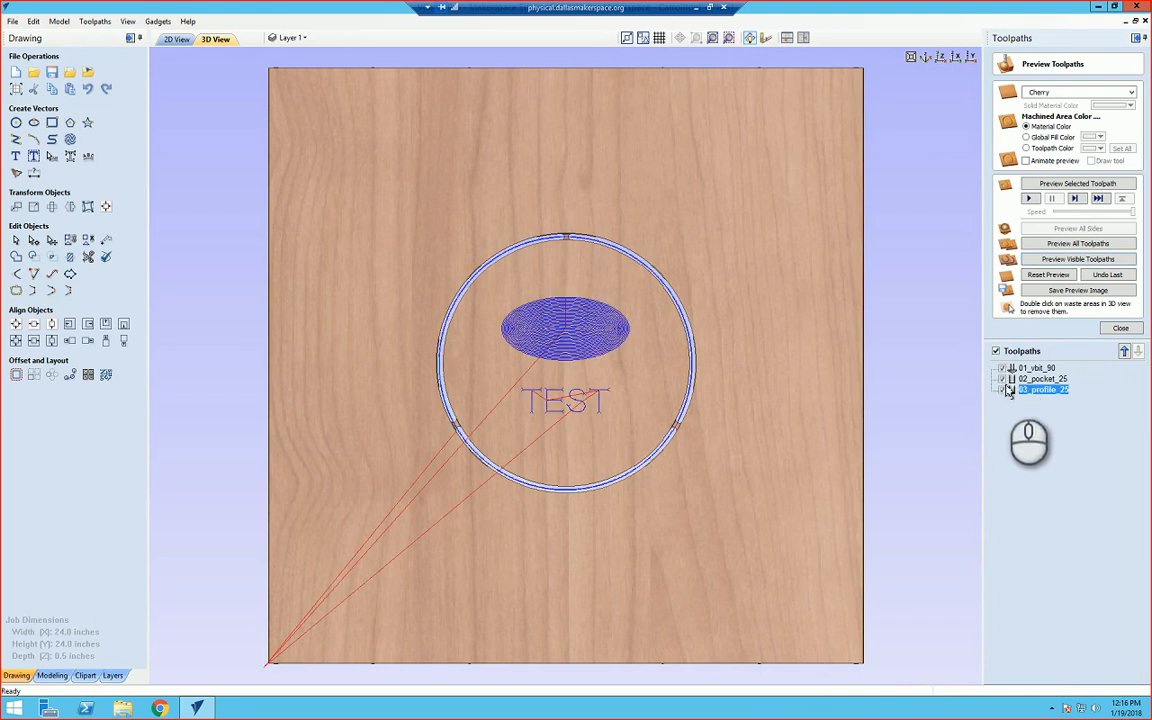
{"action": "left_click", "coordinate": [1049, 279]}
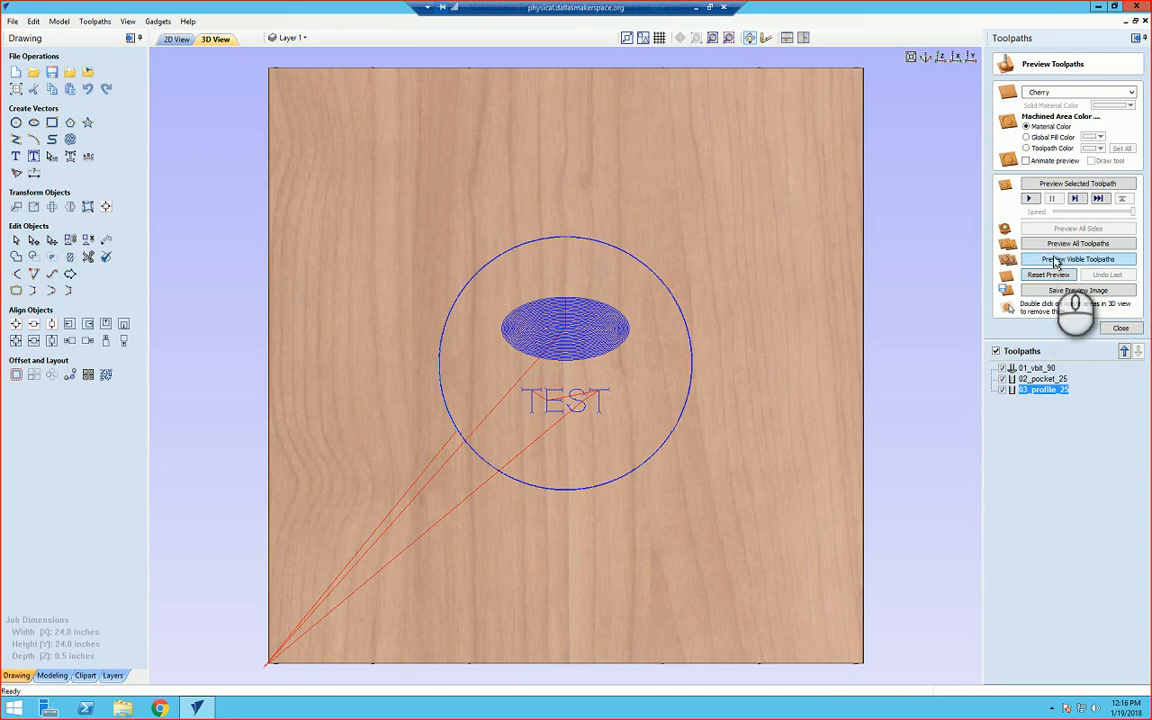
{"action": "left_click", "coordinate": [1056, 262]}
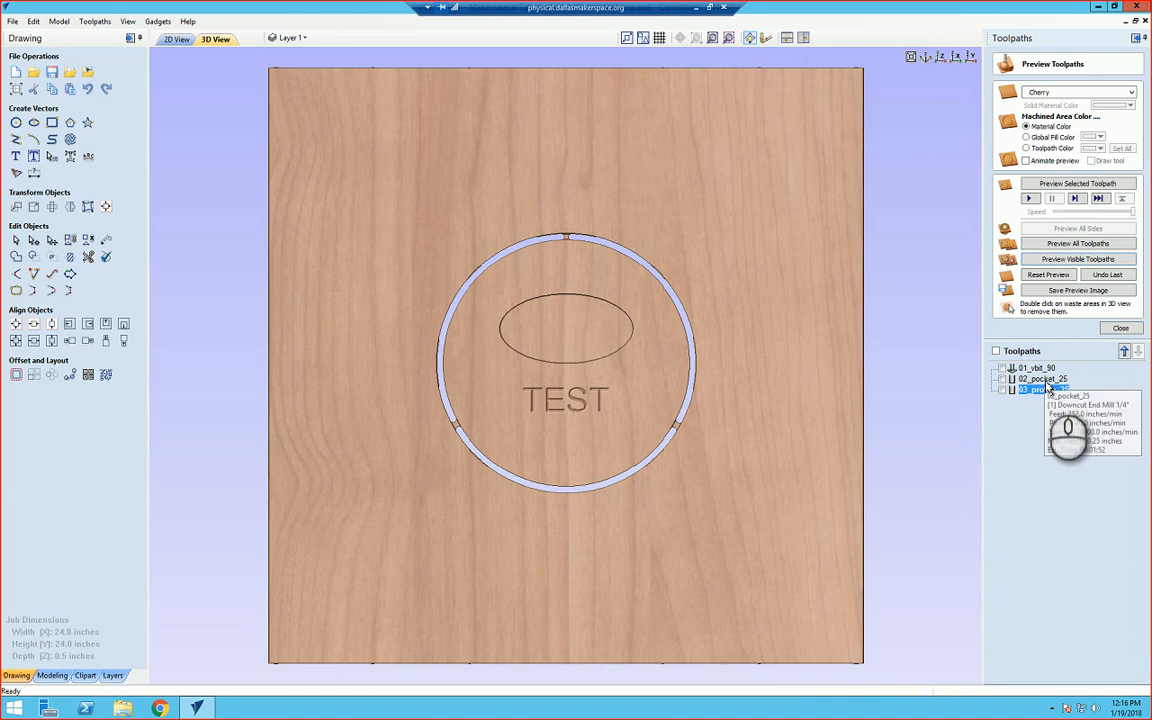
{"action": "left_click", "coordinate": [1119, 328]}
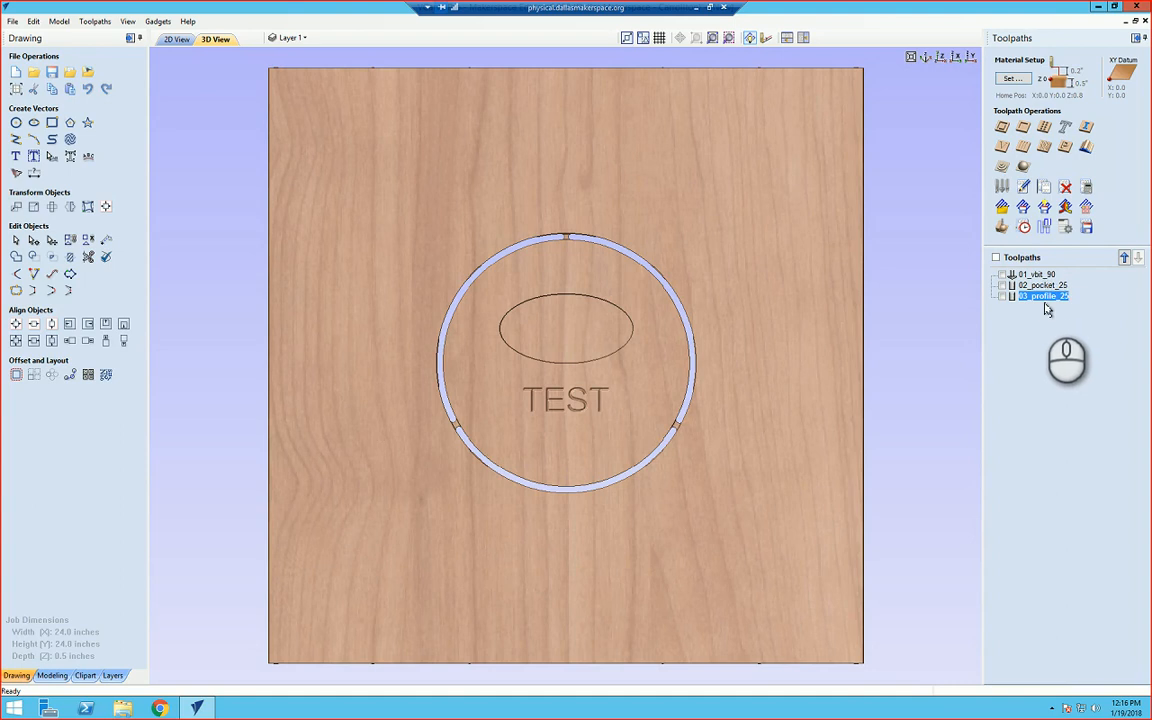
Step: Toggle the visibility of the 01_vbit_90 toolpath in the view
{"action": "mouse_move", "coordinate": [1058, 298]}
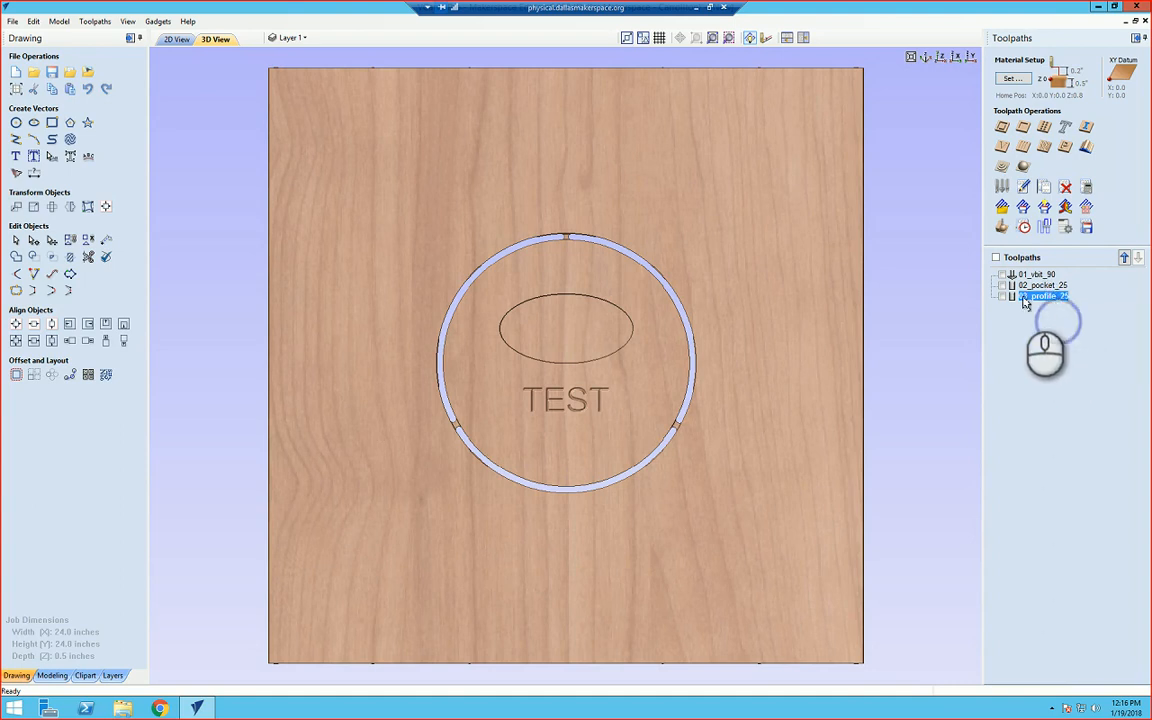
{"action": "left_click", "coordinate": [1003, 275]}
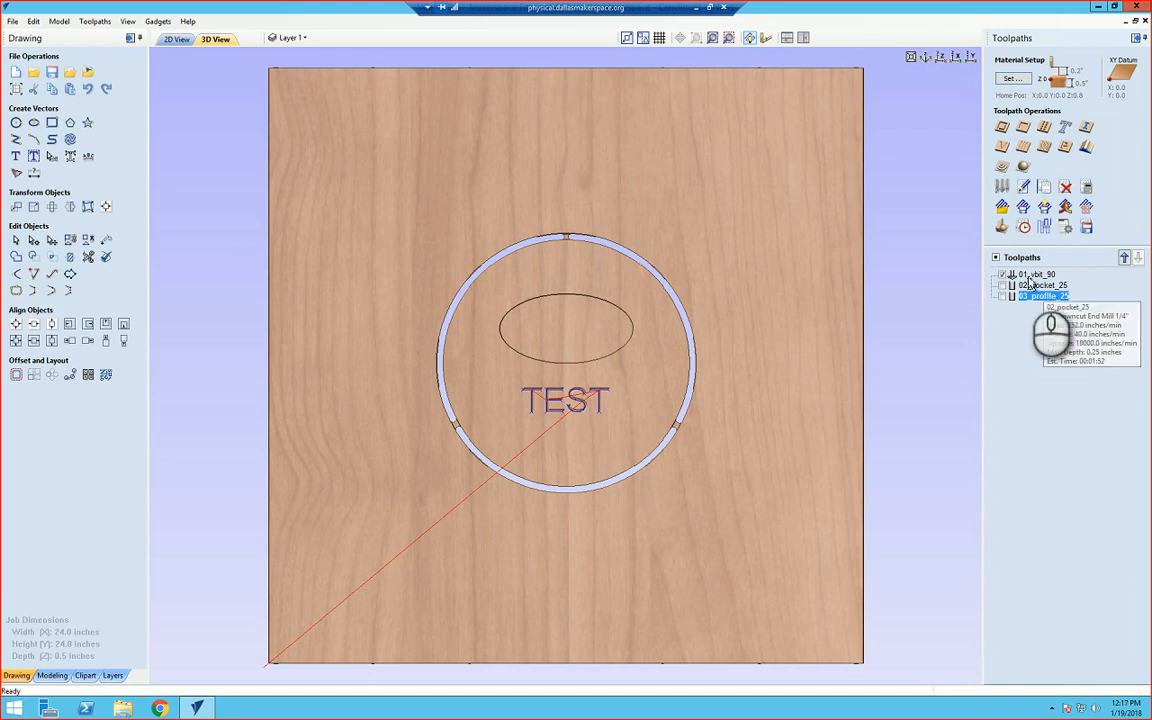
{"action": "left_click", "coordinate": [1003, 275]}
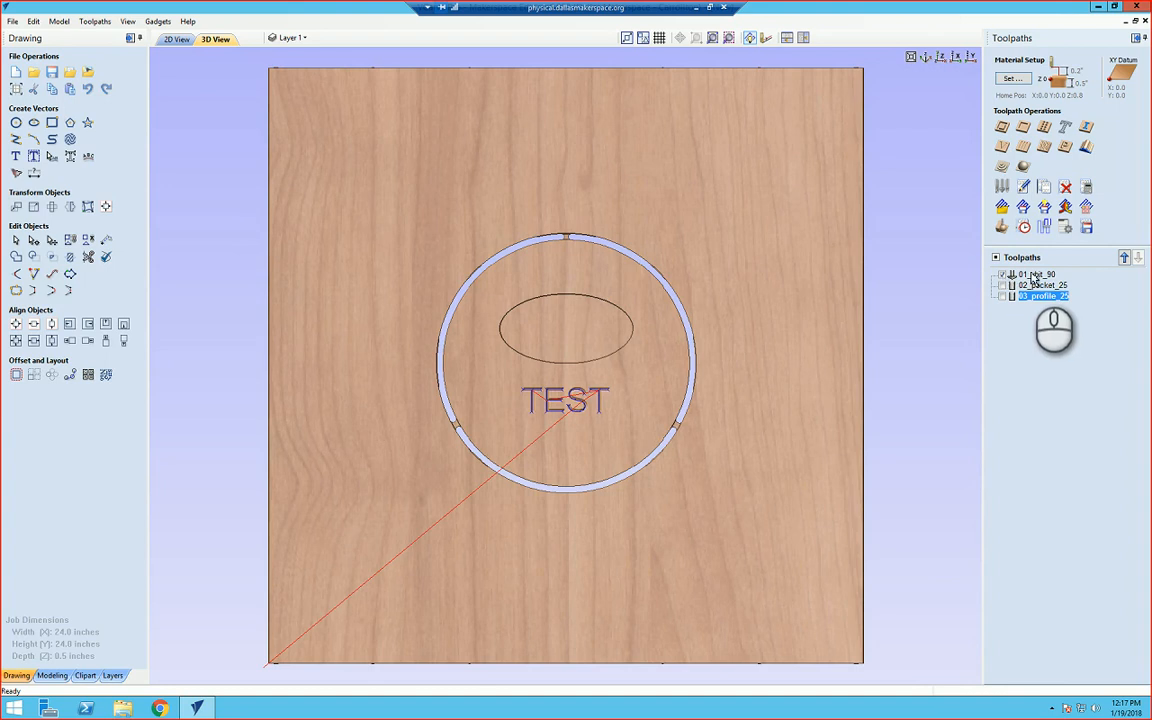
Step: Open Save Toolpaths for the visible V-bit toolpath, select the MultiCam G Code Arc (inch) (*.cnc) post processor and start saving
{"action": "left_click", "coordinate": [1087, 229]}
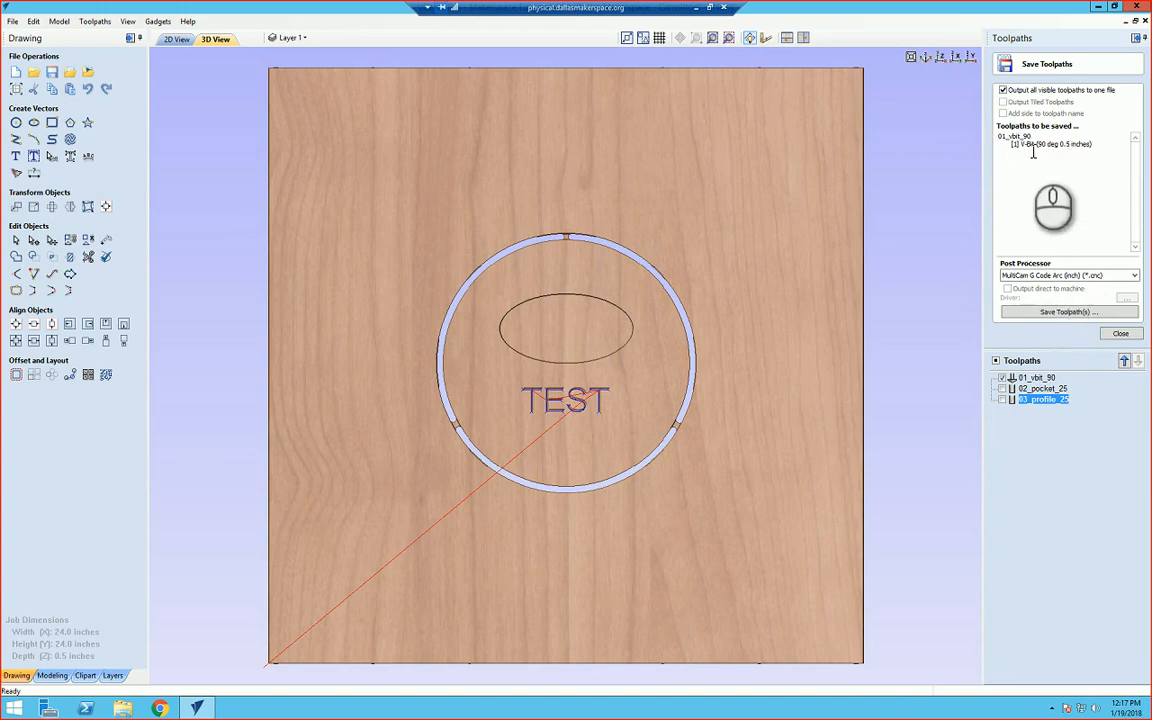
{"action": "left_click", "coordinate": [1024, 278]}
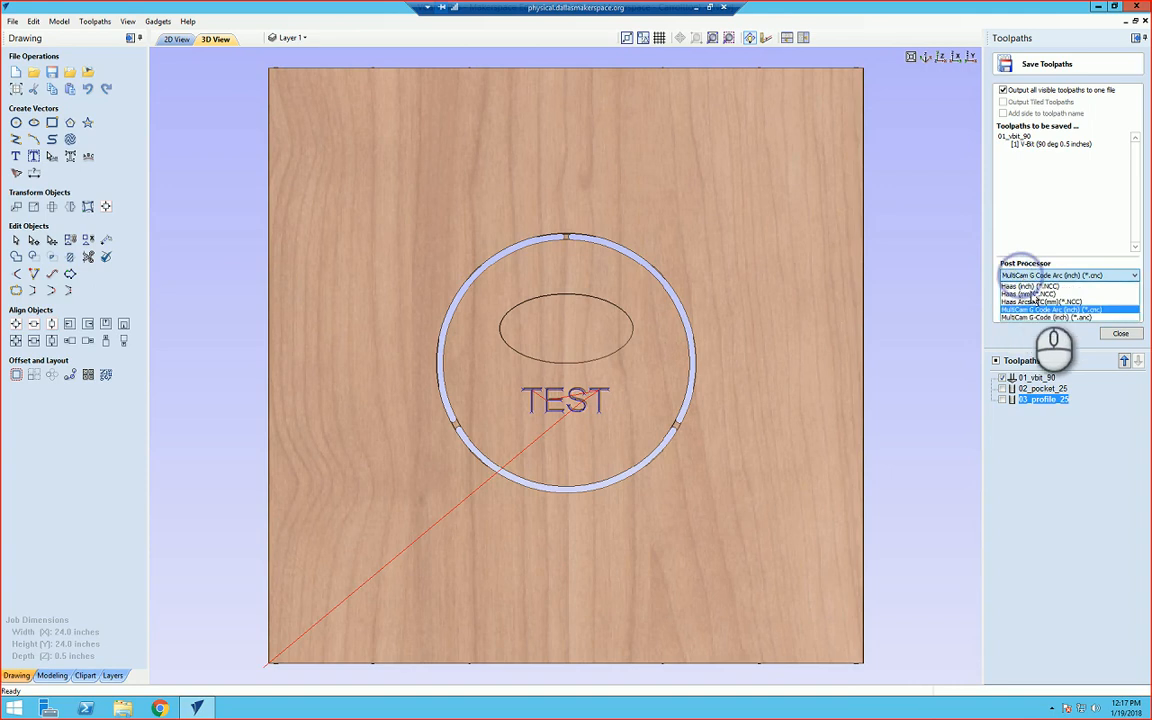
{"action": "left_click", "coordinate": [1032, 280]}
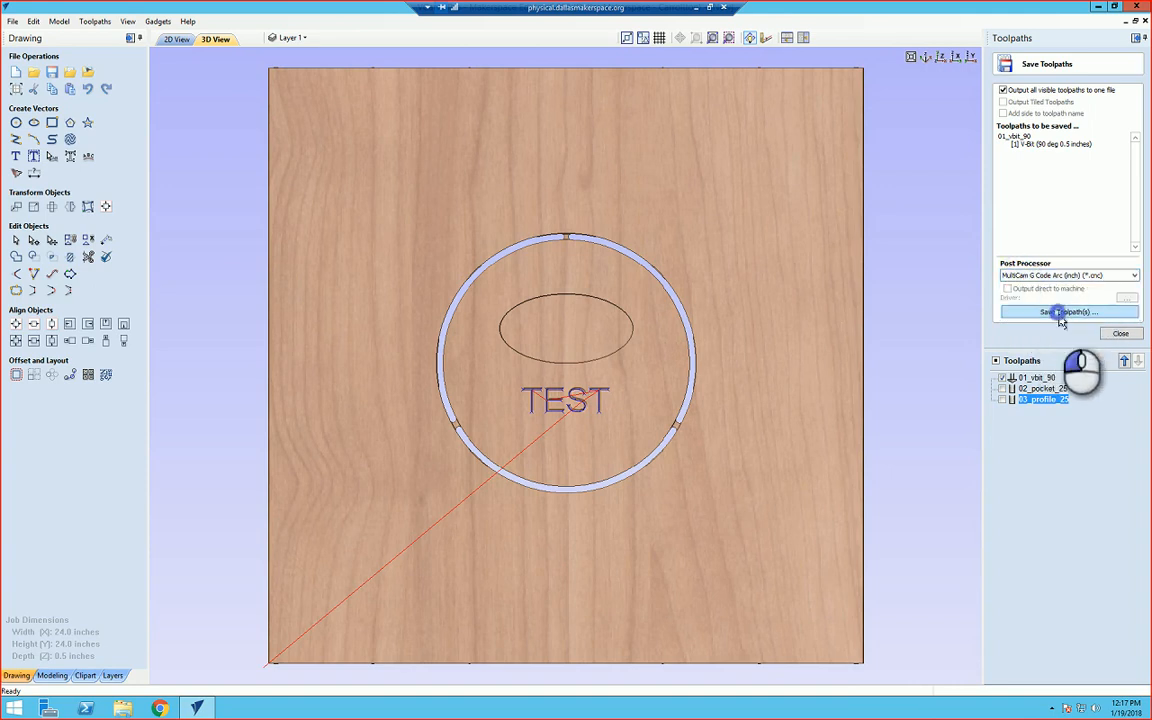
{"action": "left_click", "coordinate": [1065, 312]}
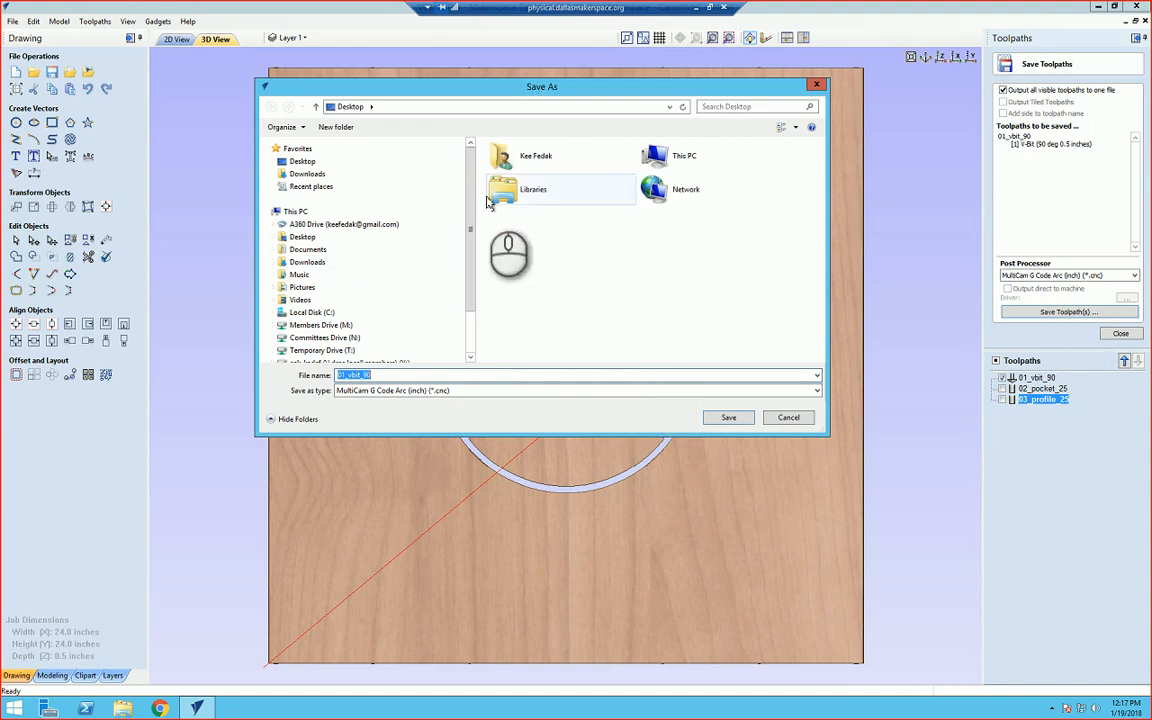
Step: Create a folder named YourFolder in Committees Drive (N:) > woodworking > CNC Router > _Programs and save 01_vbit_90 there
{"action": "left_click_drag", "start_coordinate": [470, 207], "coordinate": [478, 320]}
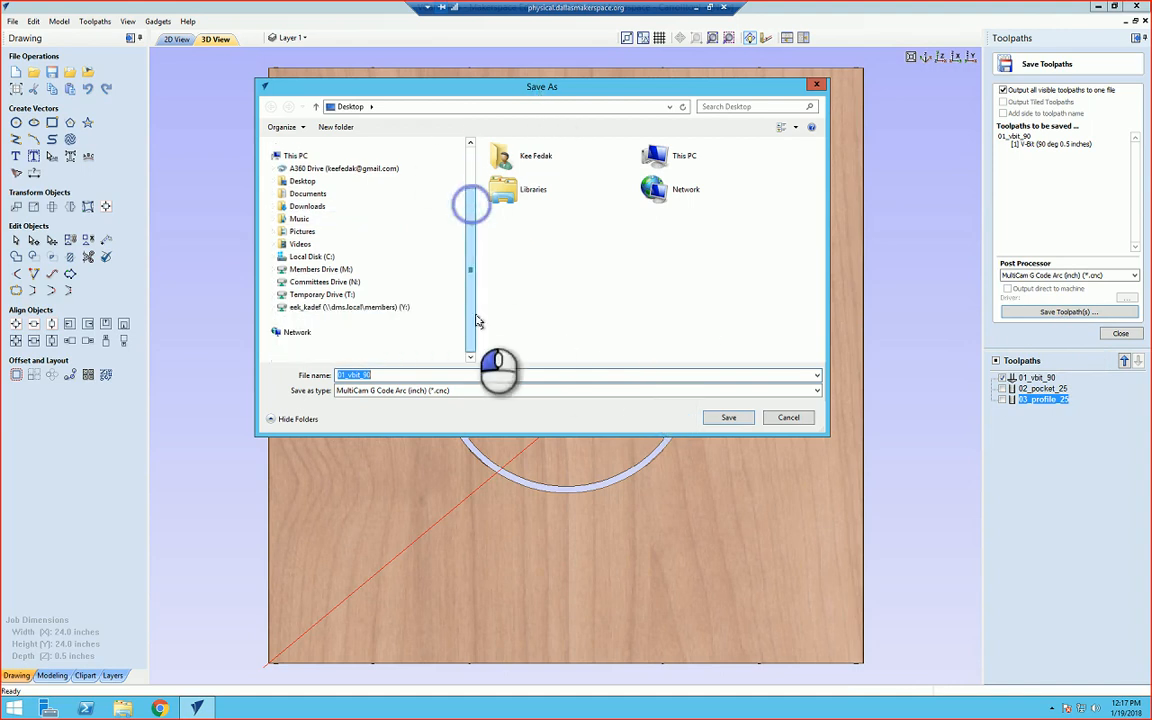
{"action": "left_click", "coordinate": [310, 284]}
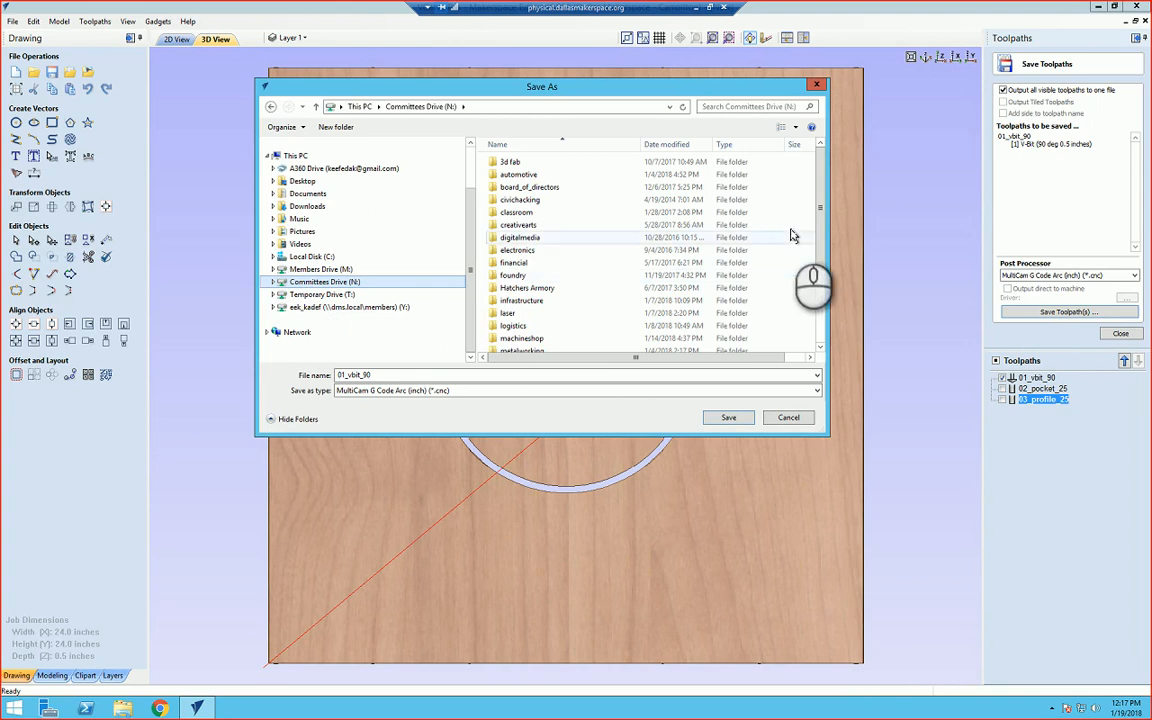
{"action": "left_click_drag", "start_coordinate": [821, 212], "coordinate": [830, 306]}
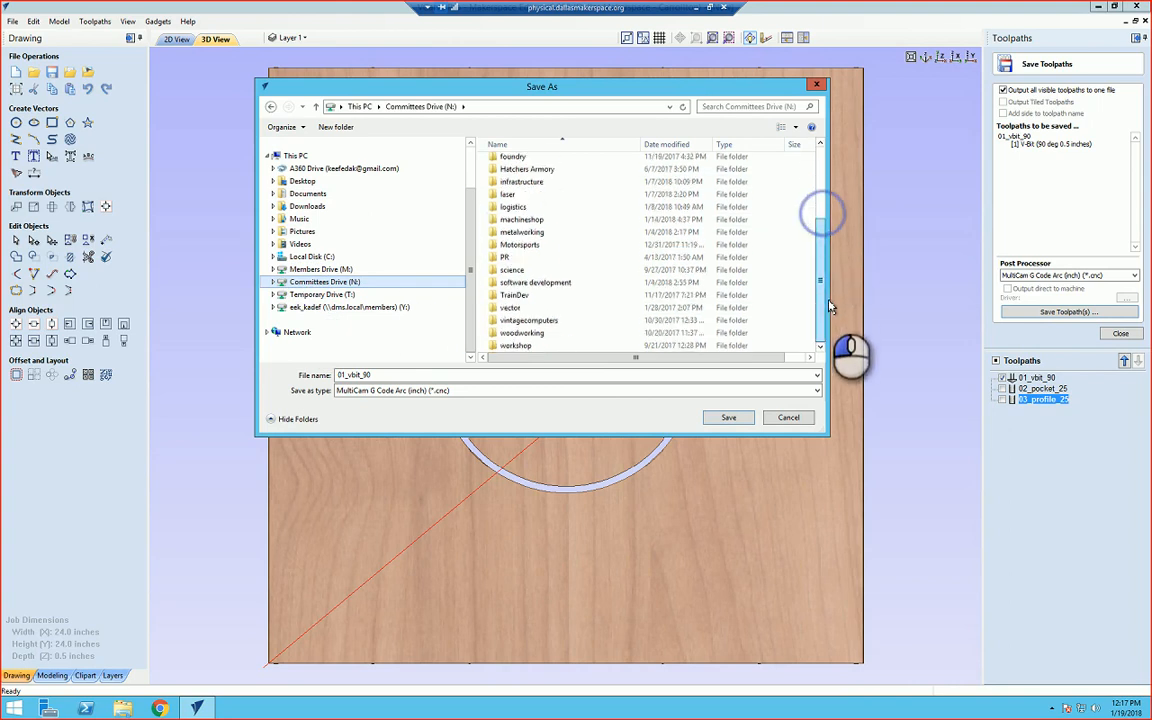
{"action": "double_click", "coordinate": [516, 332]}
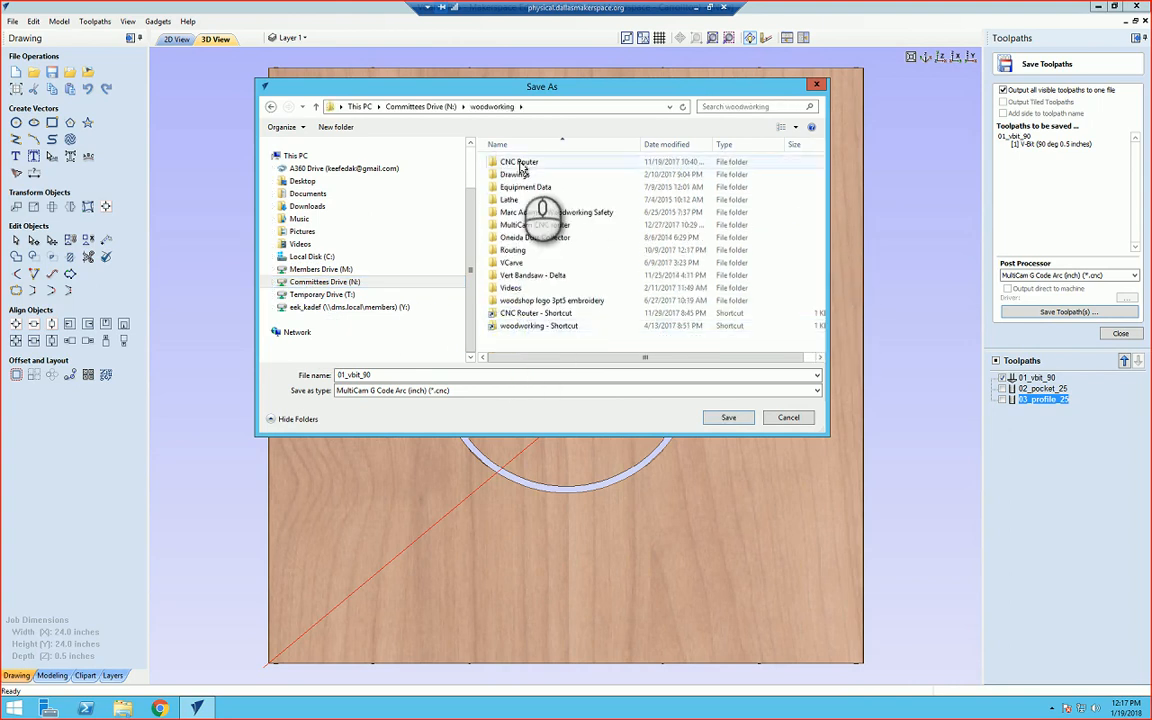
{"action": "double_click", "coordinate": [520, 163]}
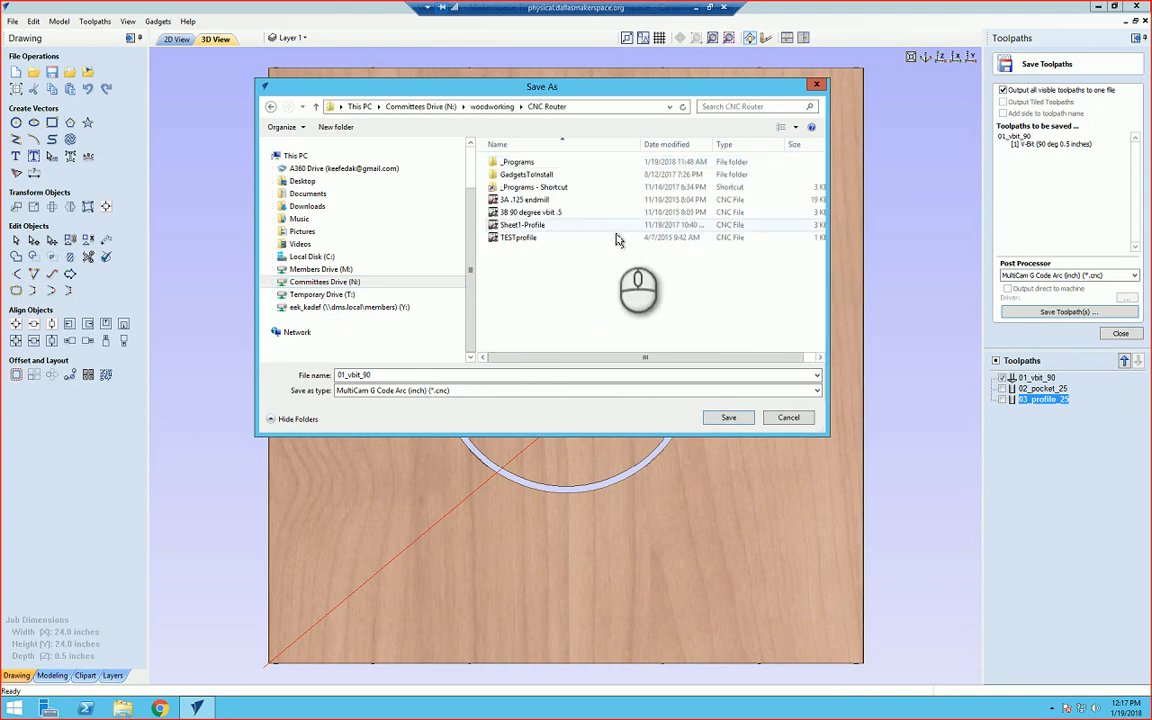
{"action": "double_click", "coordinate": [517, 165]}
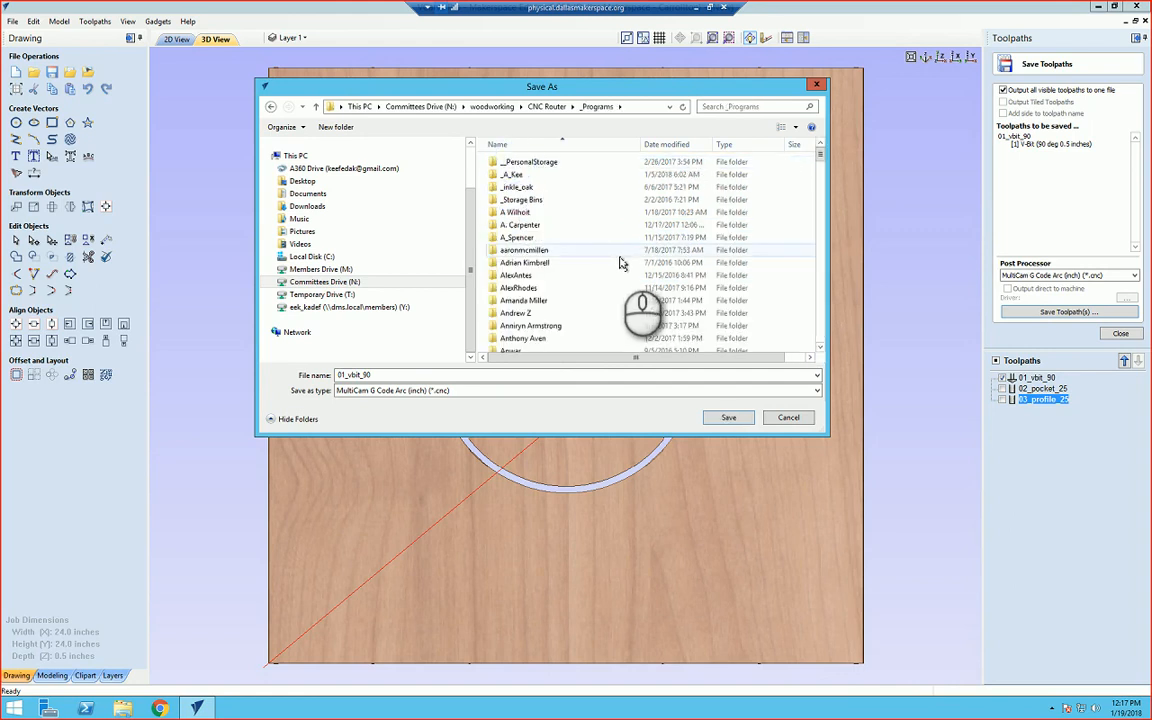
{"action": "scroll", "coordinate": [619, 263], "scroll_direction": "down", "scroll_amount": 4}
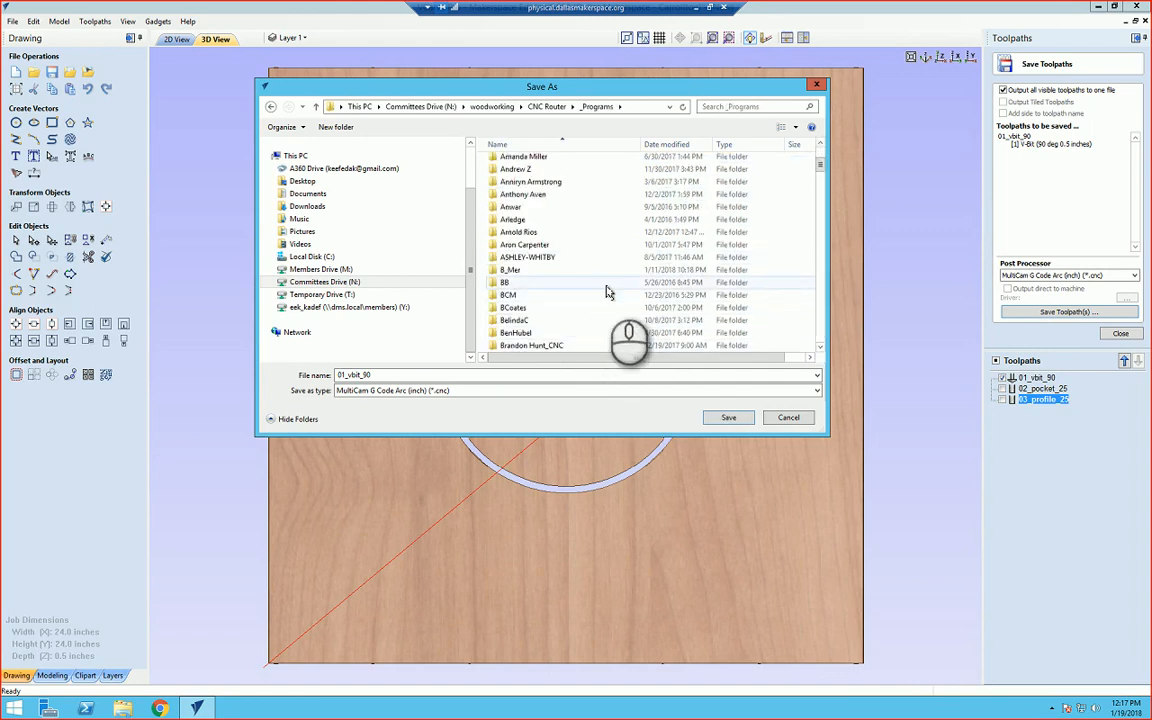
{"action": "right_click", "coordinate": [607, 290]}
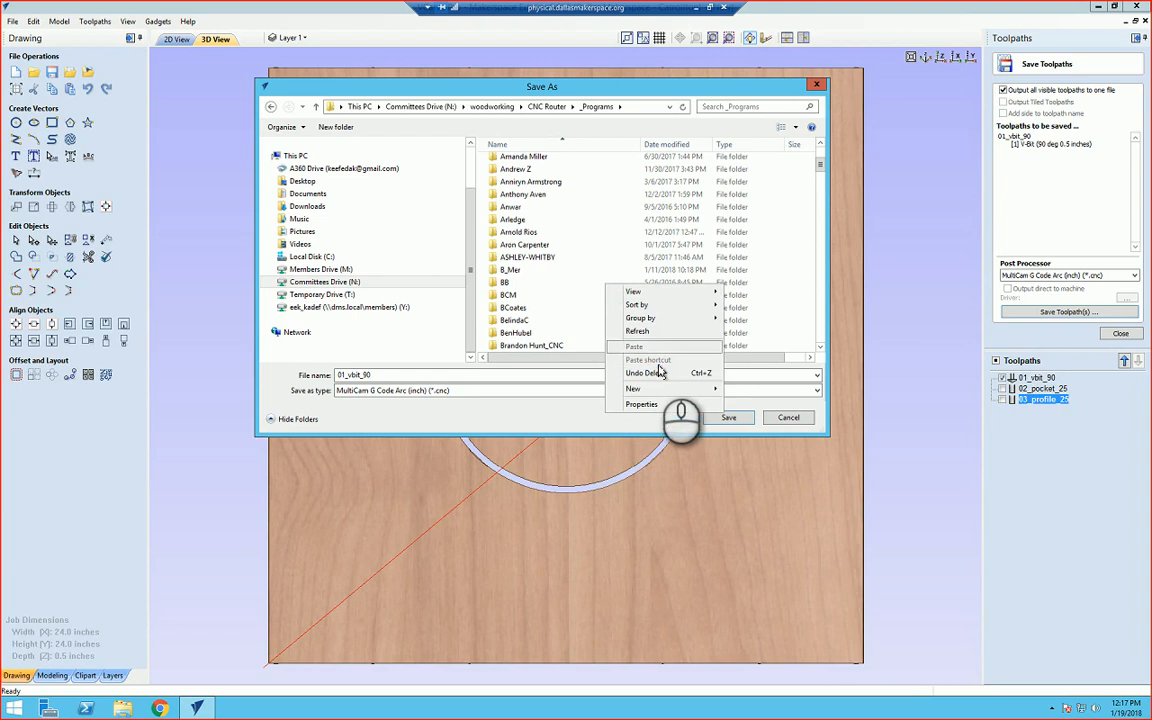
{"action": "mouse_move", "coordinate": [659, 392]}
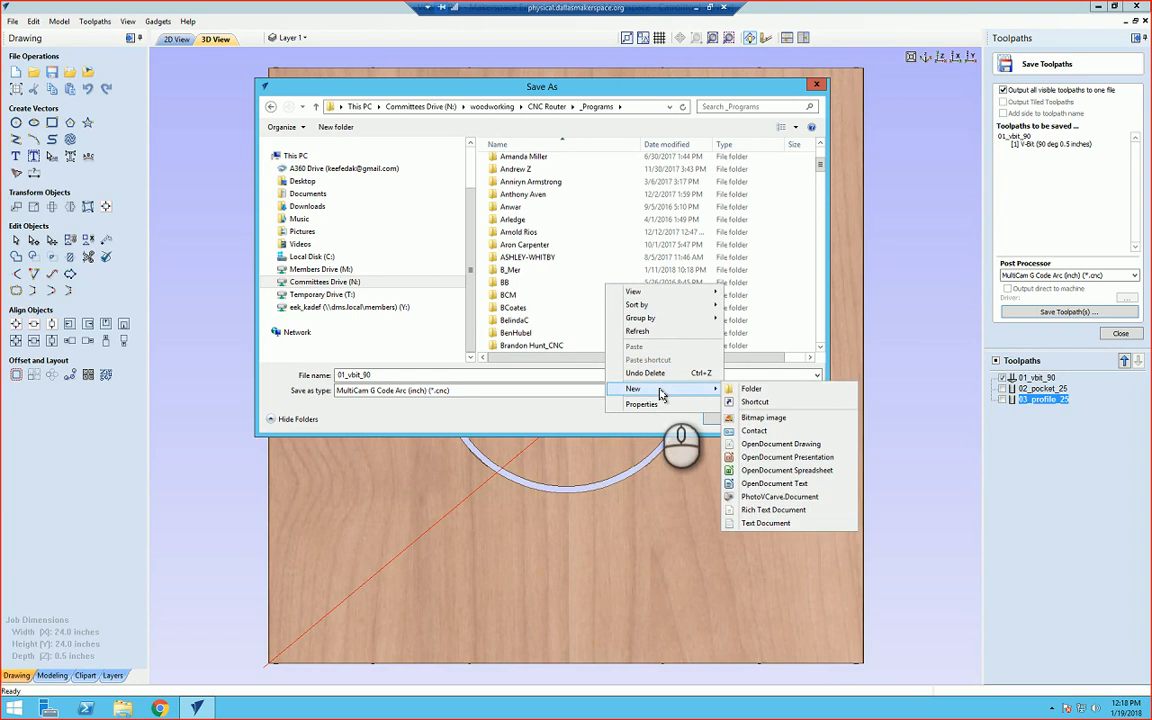
{"action": "left_click", "coordinate": [752, 389]}
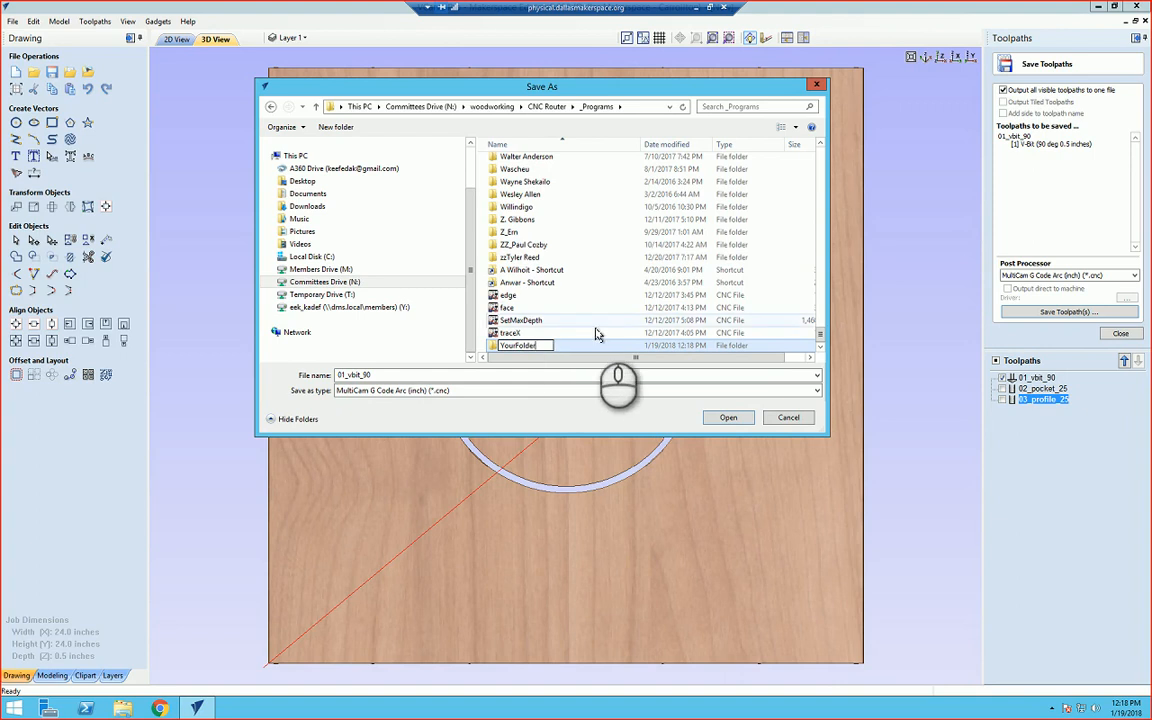
{"action": "double_click", "coordinate": [510, 343]}
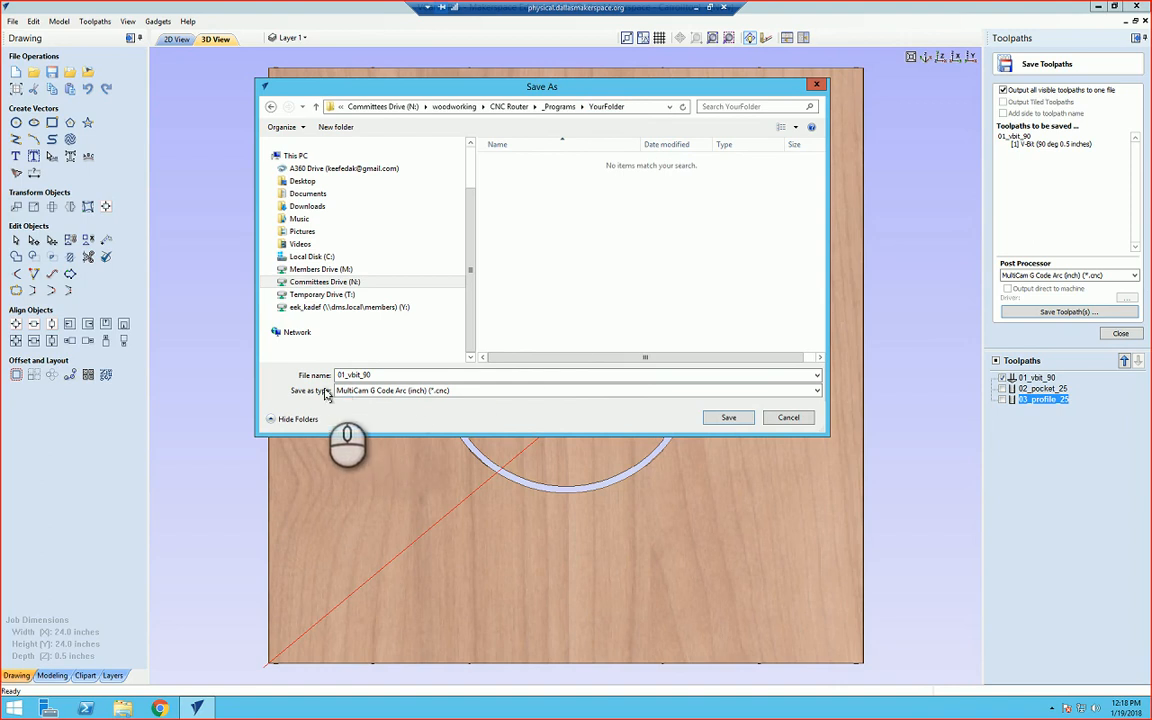
{"action": "double_click", "coordinate": [374, 375]}
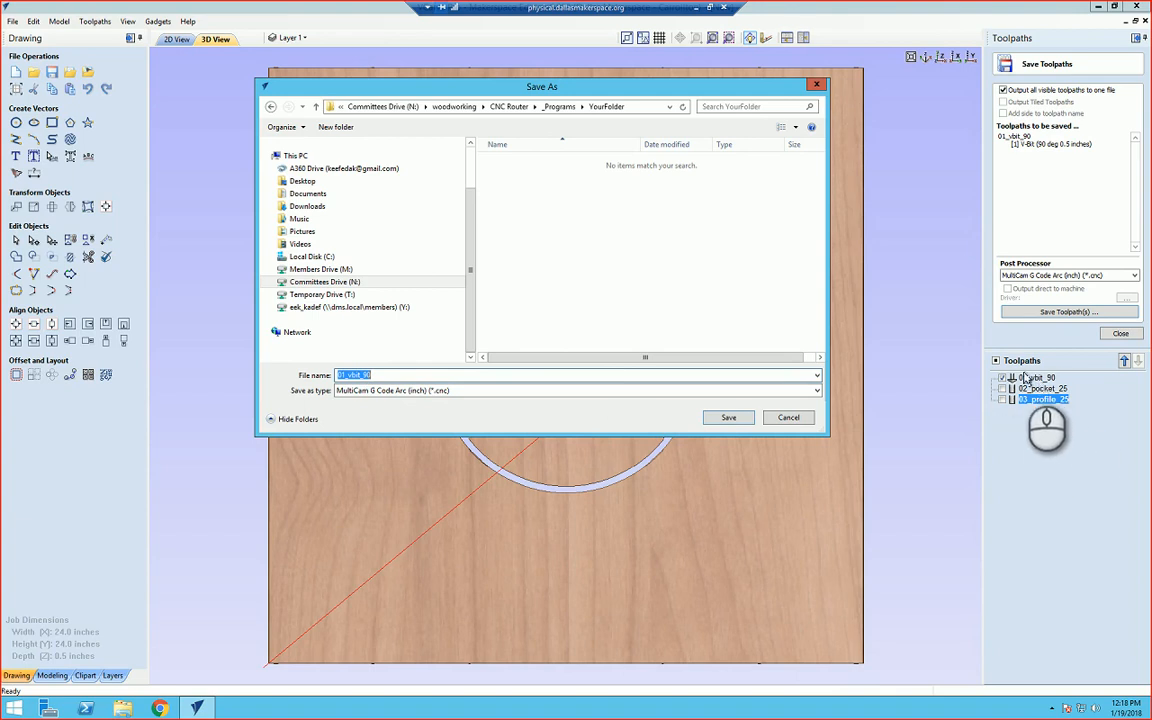
{"action": "left_click", "coordinate": [727, 419]}
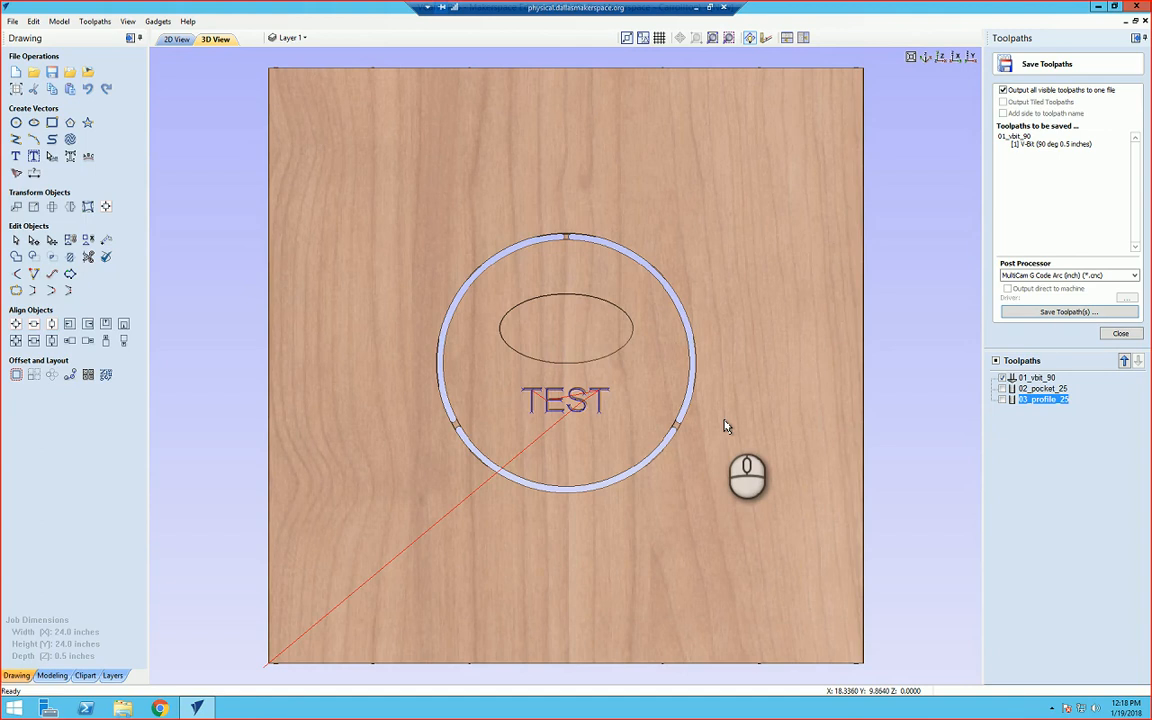
Step: Browse File Explorer to the YourFolder folder under _Programs to inspect the saved toolpath file, then close it
{"action": "left_click", "coordinate": [123, 709]}
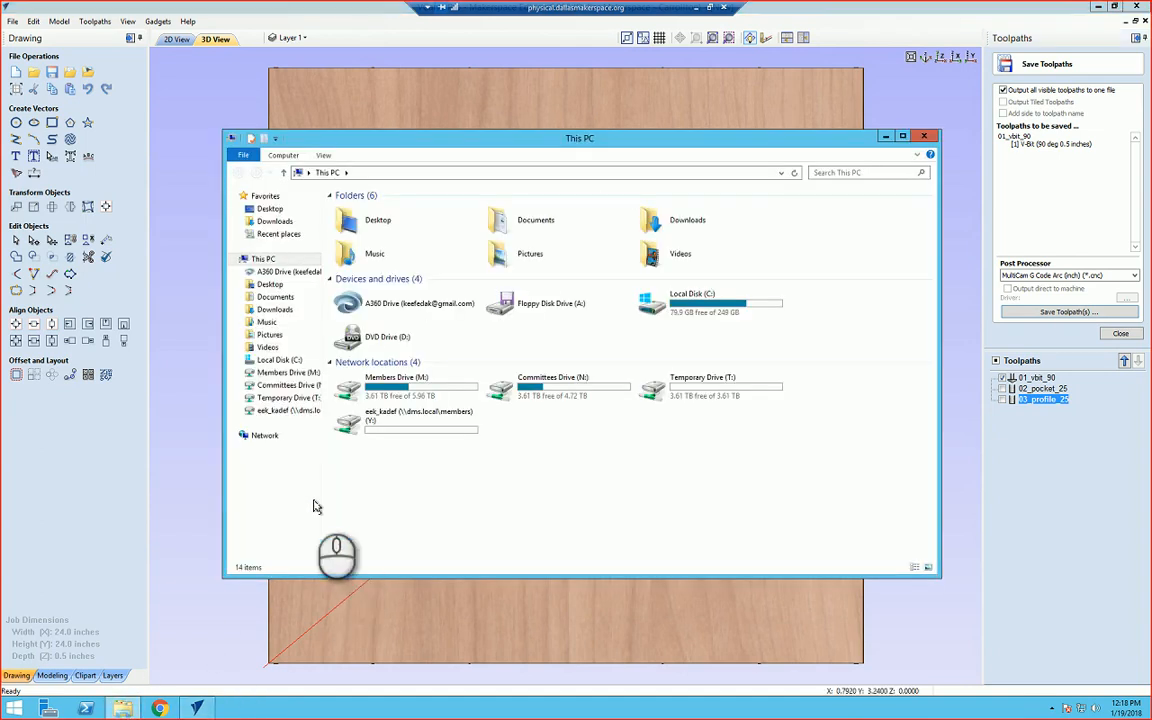
{"action": "left_click", "coordinate": [268, 385]}
{"action": "double_click", "coordinate": [362, 500]}
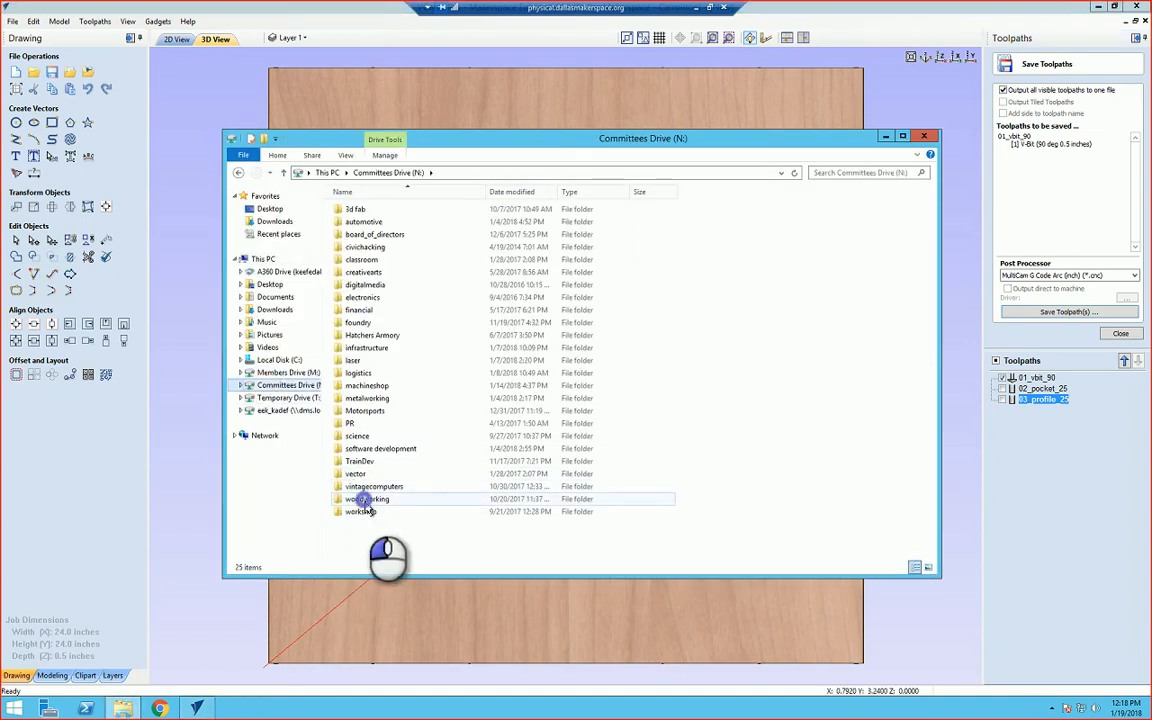
{"action": "double_click", "coordinate": [360, 210]}
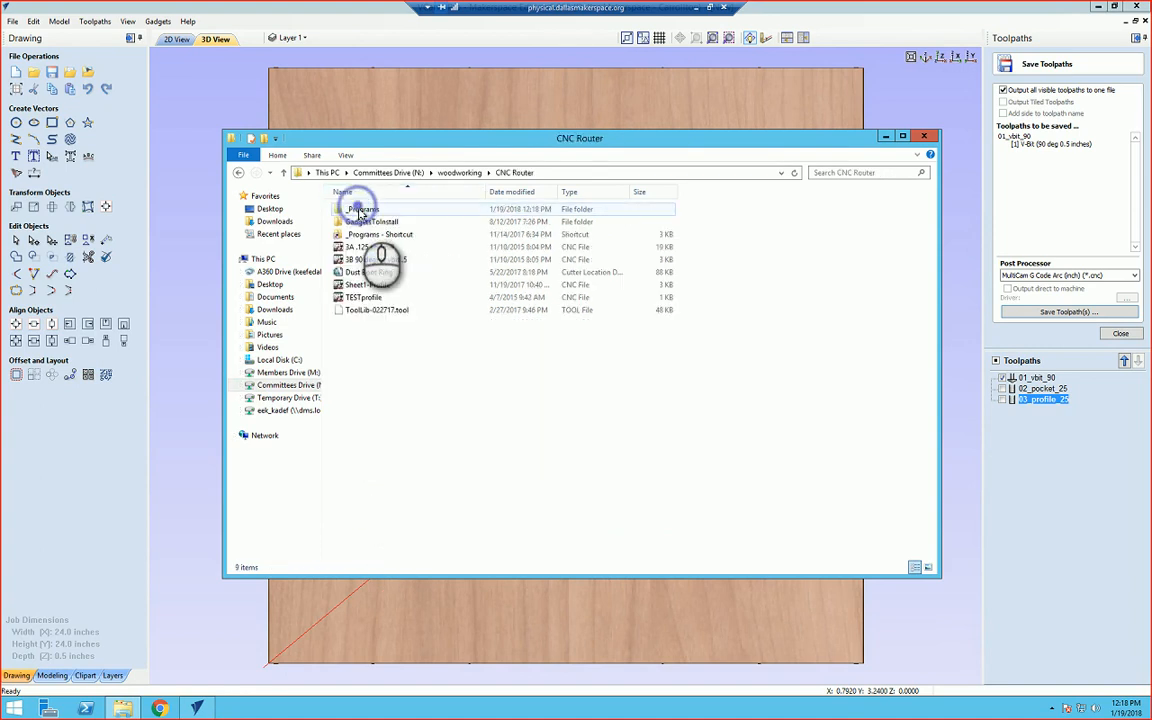
{"action": "double_click", "coordinate": [360, 209]}
{"action": "scroll", "coordinate": [649, 425], "scroll_direction": "down", "scroll_amount": 20}
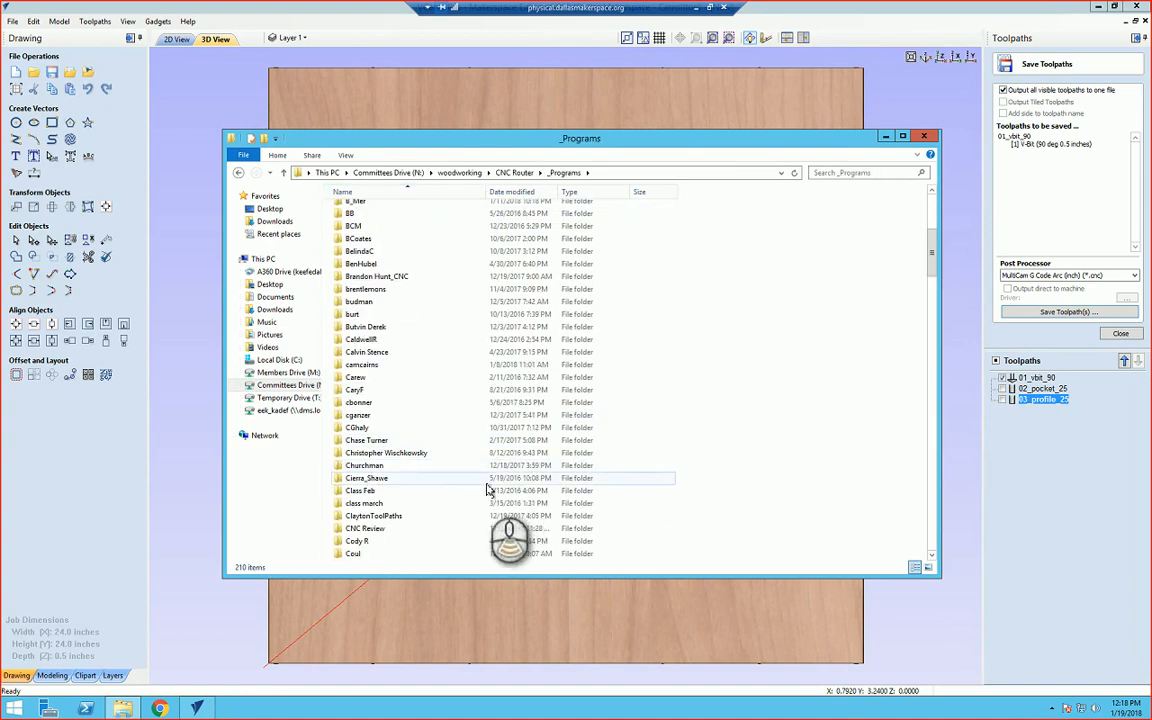
{"action": "scroll", "coordinate": [388, 535], "scroll_direction": "down", "scroll_amount": 18}
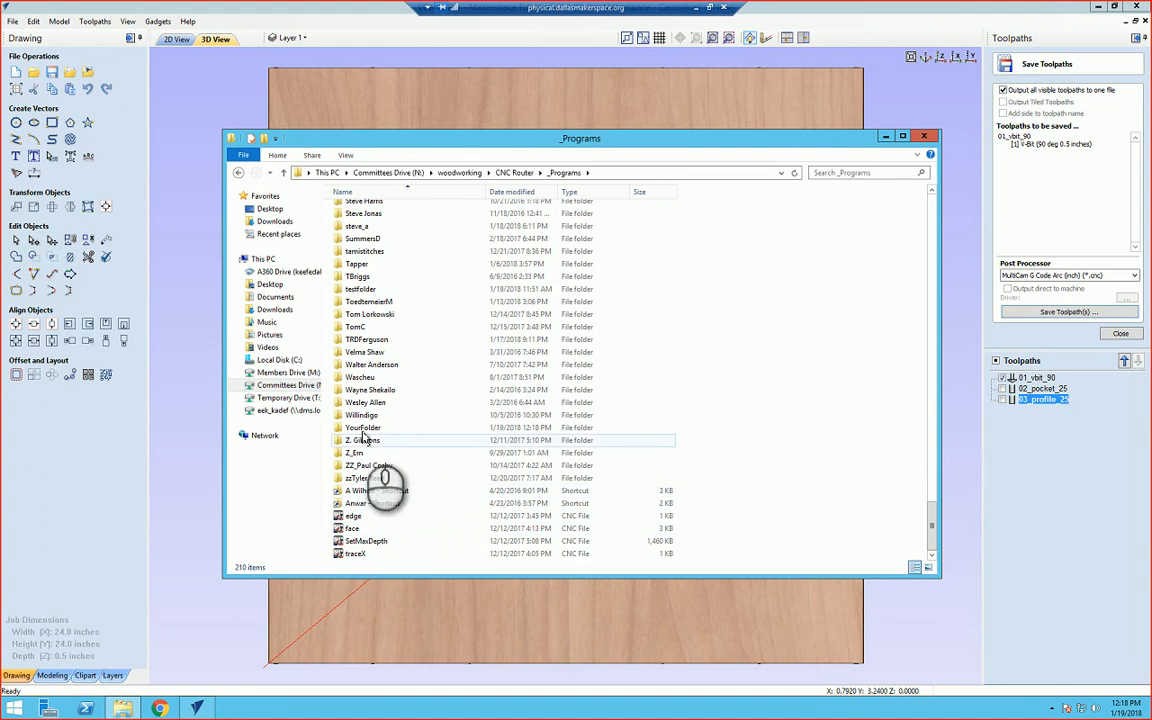
{"action": "double_click", "coordinate": [363, 428]}
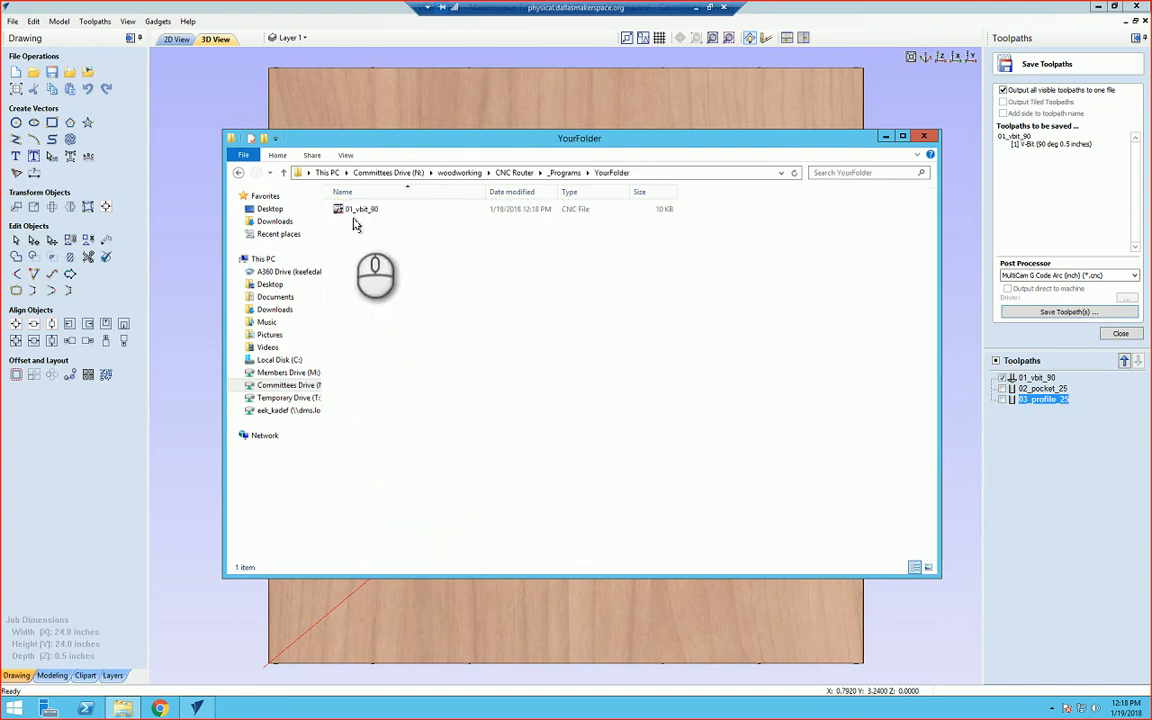
{"action": "left_click", "coordinate": [888, 139]}
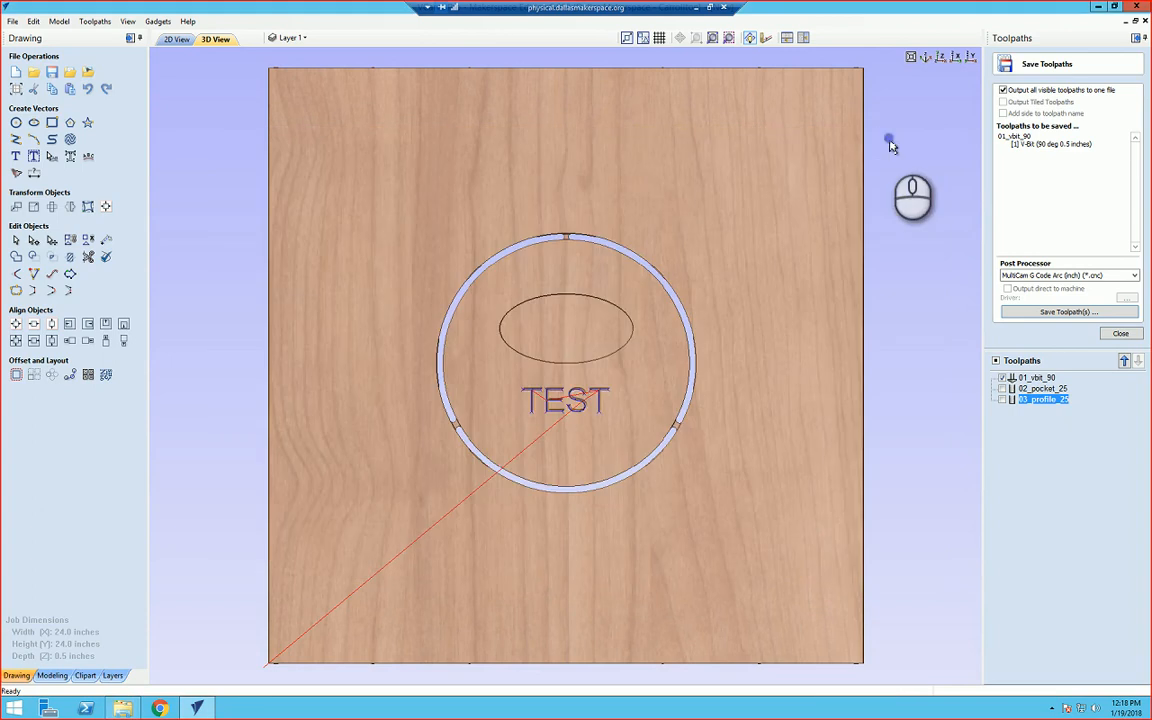
Step: Close the save panel and make only the 02_pocket_25 and 03_profile_25 toolpaths visible
{"action": "left_click", "coordinate": [1119, 334]}
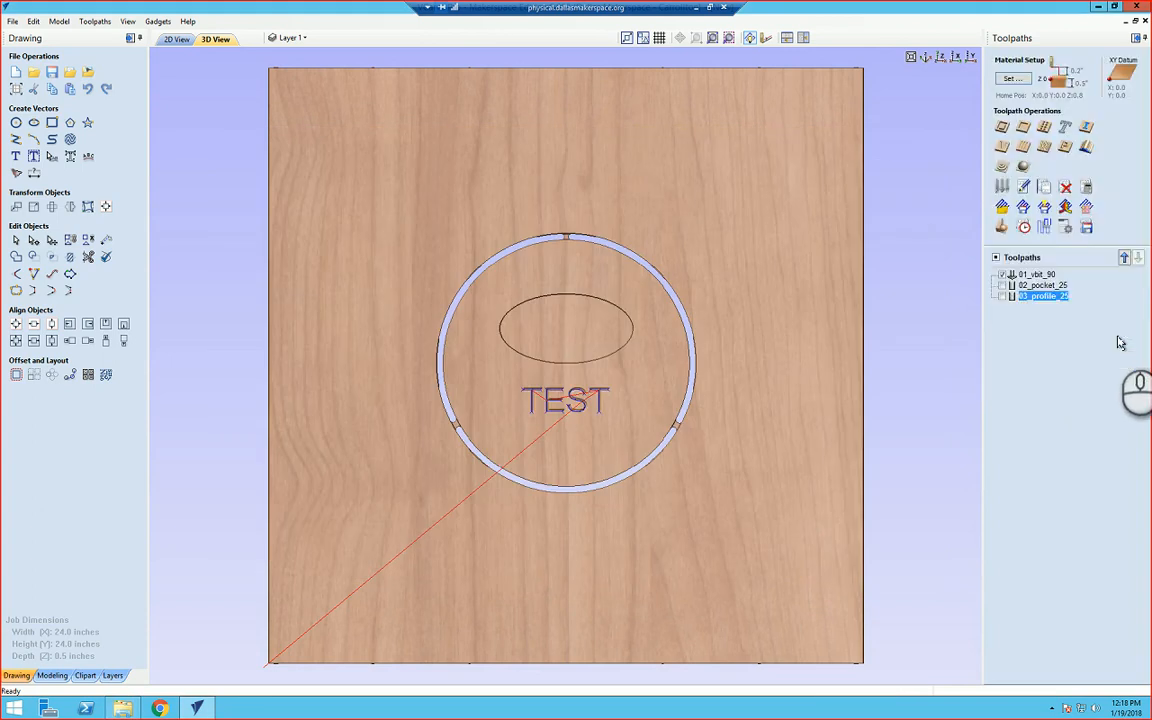
{"action": "left_click", "coordinate": [1001, 274]}
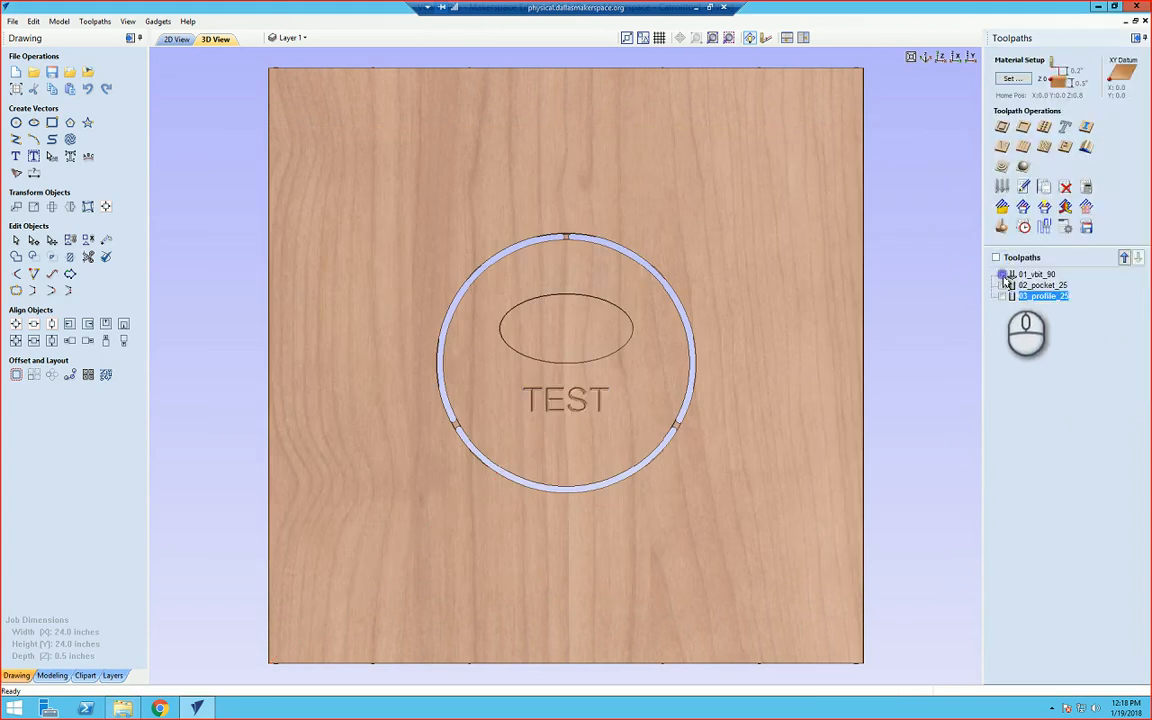
{"action": "left_click", "coordinate": [1002, 285]}
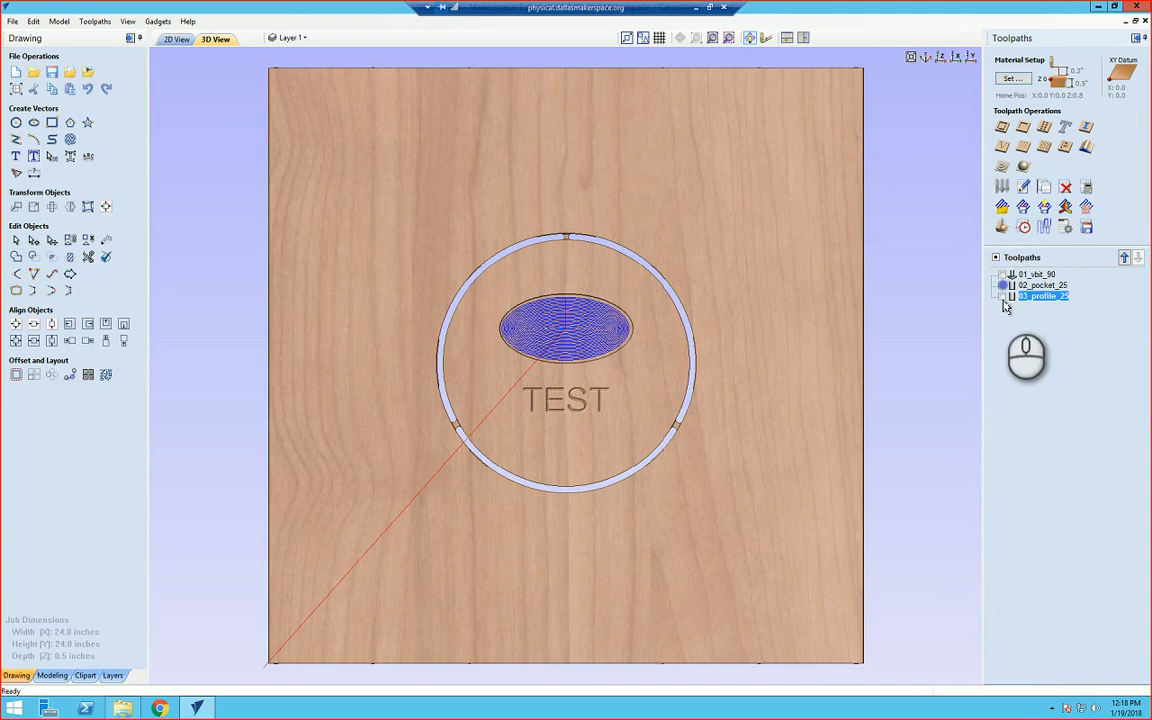
{"action": "left_click", "coordinate": [1003, 298]}
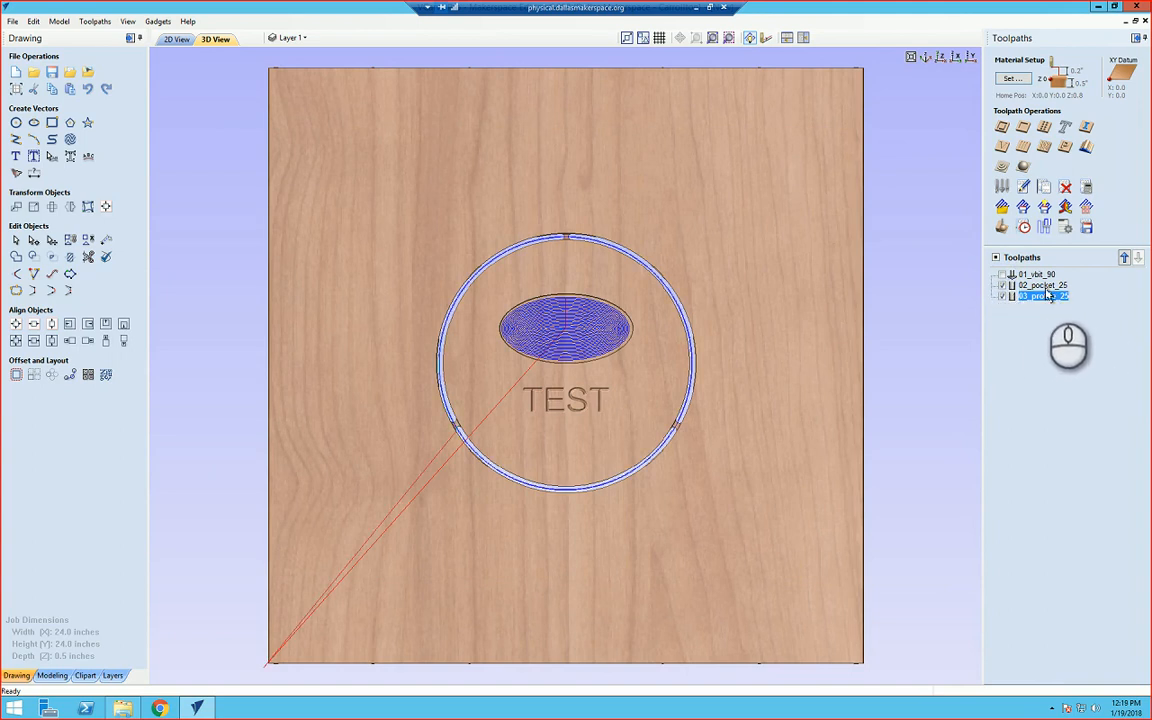
Step: Open Save Toolpaths for the two visible pocket and profile toolpaths with the MultiCam G Code Arc (inch) post processor and start saving
{"action": "mouse_move", "coordinate": [1047, 292]}
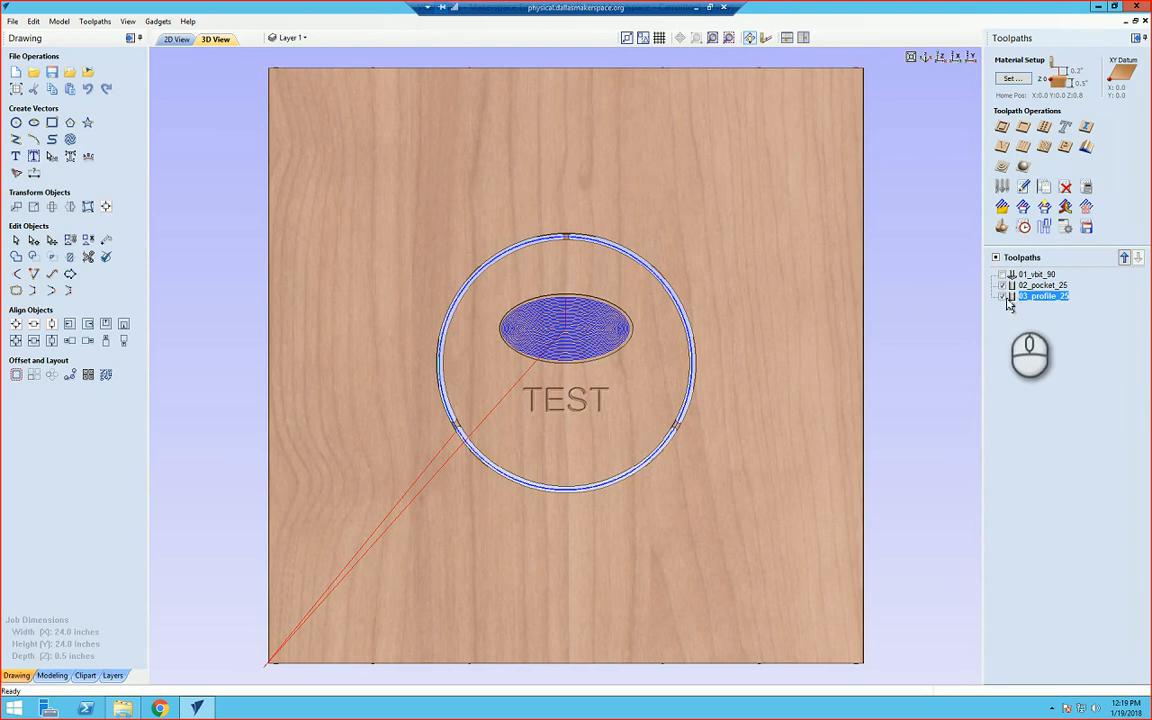
{"action": "left_click", "coordinate": [1087, 229]}
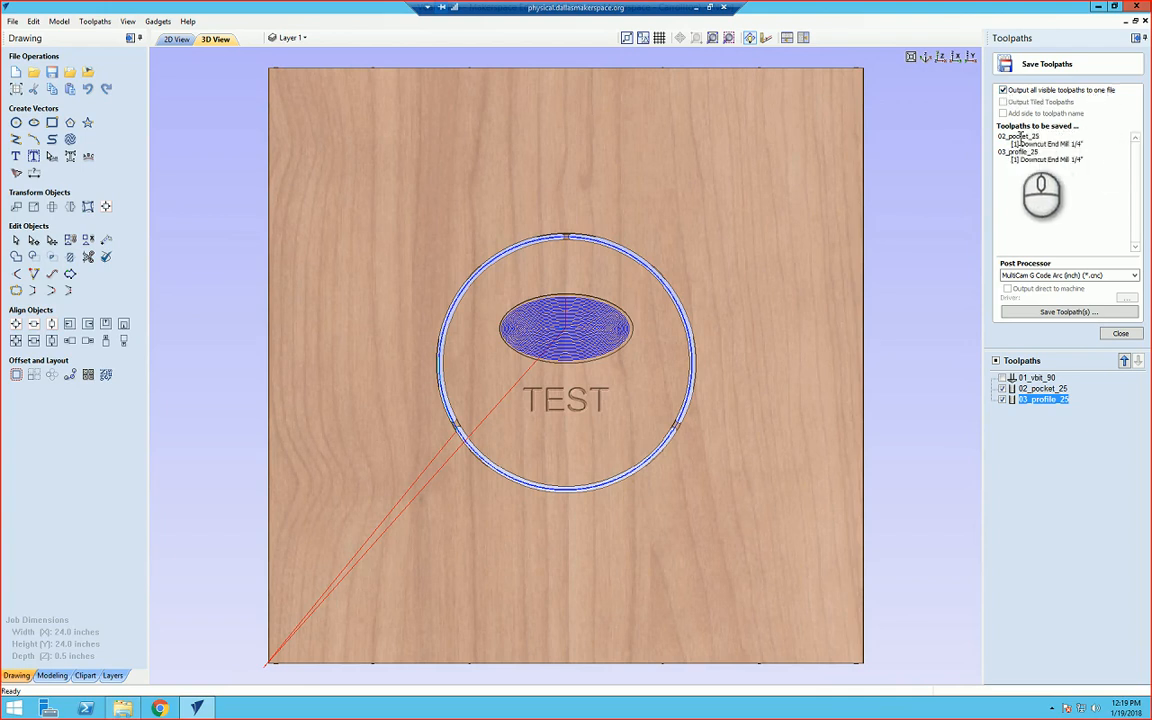
{"action": "left_click", "coordinate": [1029, 164]}
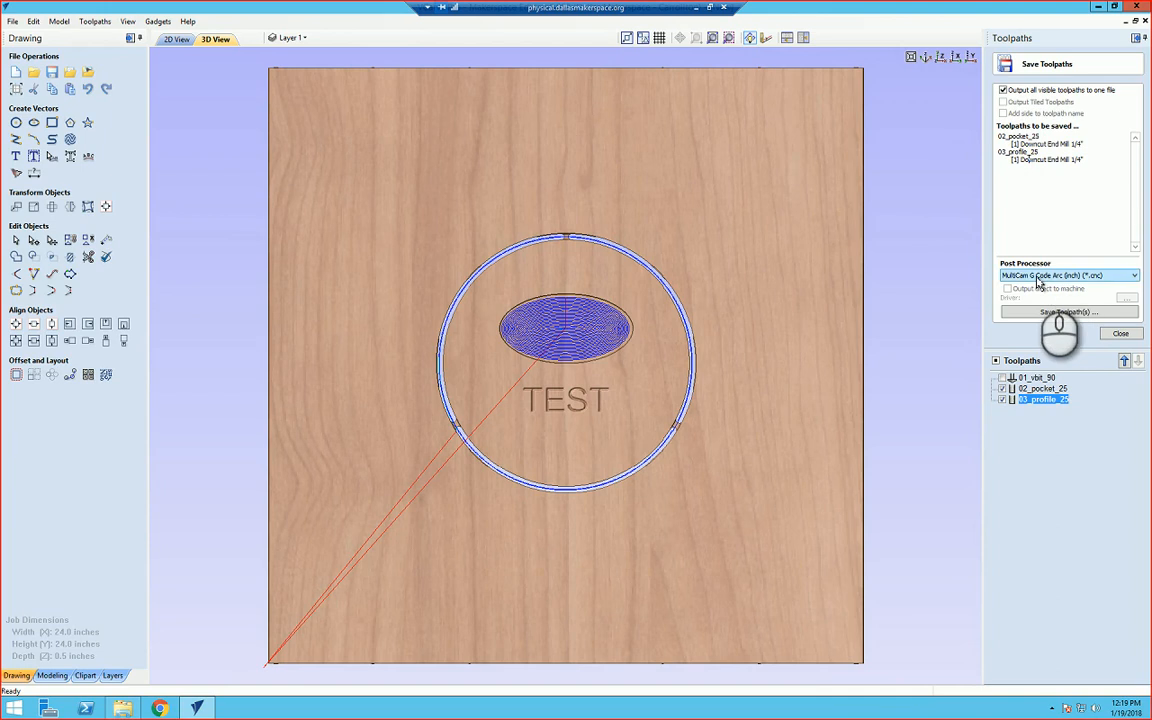
{"action": "left_click", "coordinate": [1062, 313]}
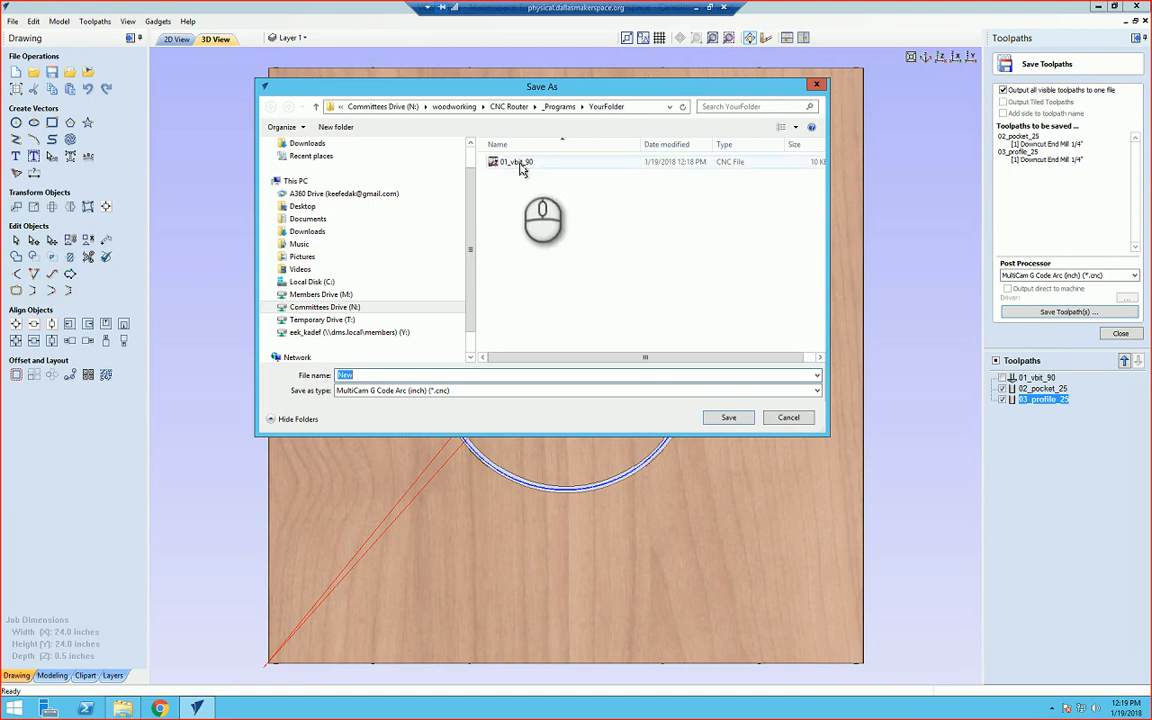
Step: Save the combined pocket and profile toolpaths as 02_pock_prof_25 in YourFolder
{"action": "left_click", "coordinate": [360, 375]}
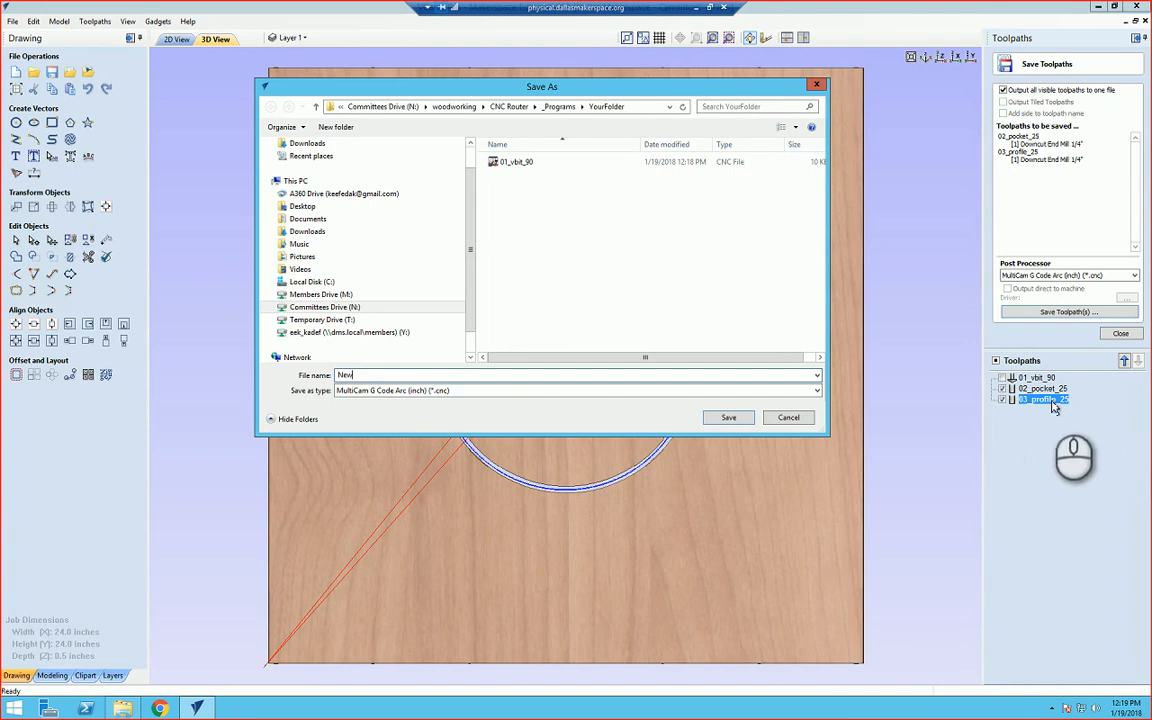
{"action": "double_click", "coordinate": [378, 374]}
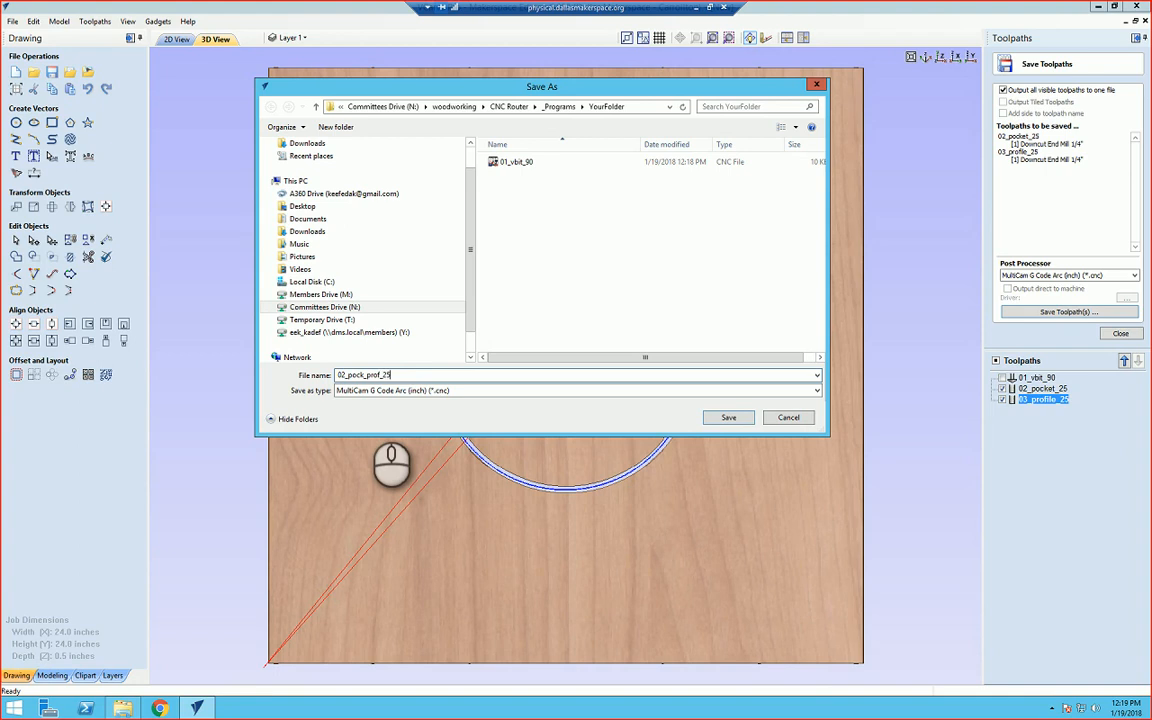
{"action": "left_click", "coordinate": [345, 375]}
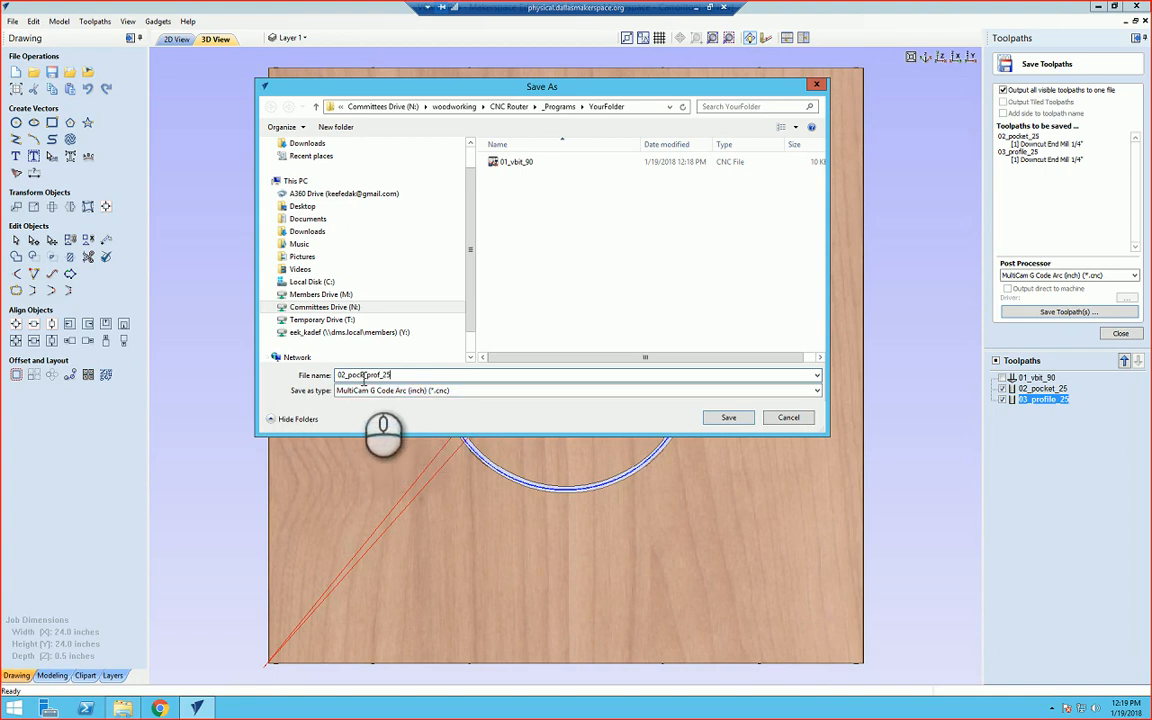
{"action": "left_click_drag", "start_coordinate": [346, 376], "coordinate": [332, 376]}
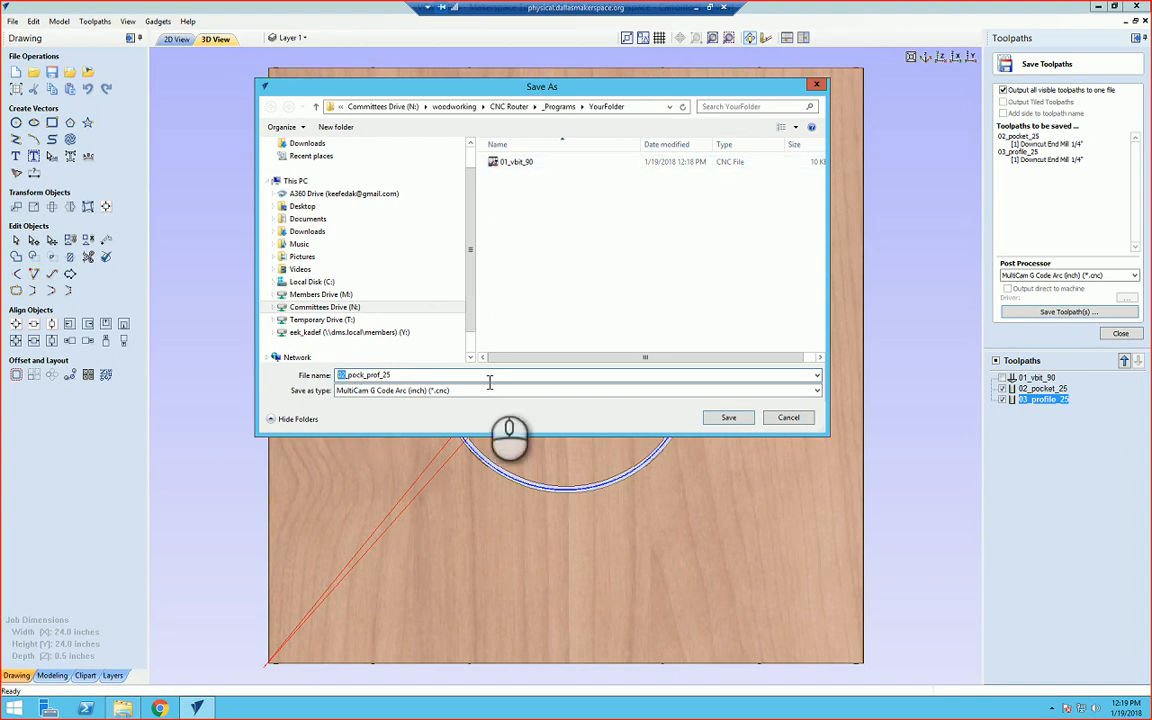
{"action": "left_click", "coordinate": [729, 418]}
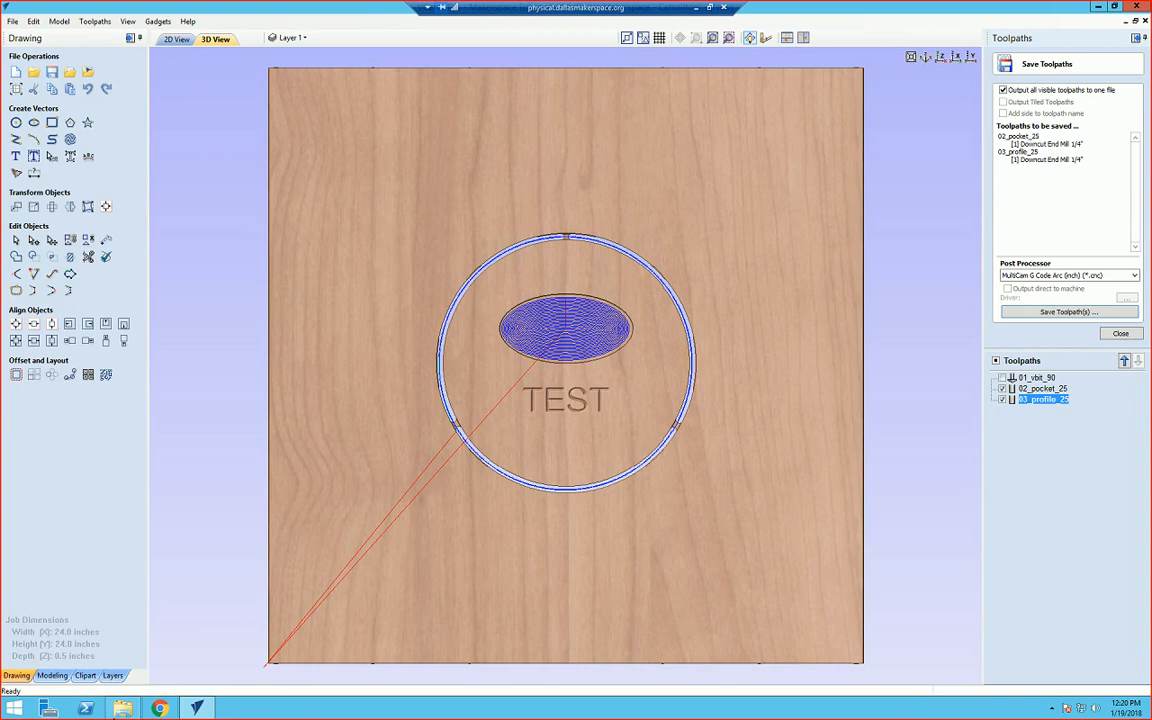
Step: Inspect YourFolder in File Explorer for the new toolpath file, then close it and the Save Toolpaths panel
{"action": "left_click", "coordinate": [110, 600]}
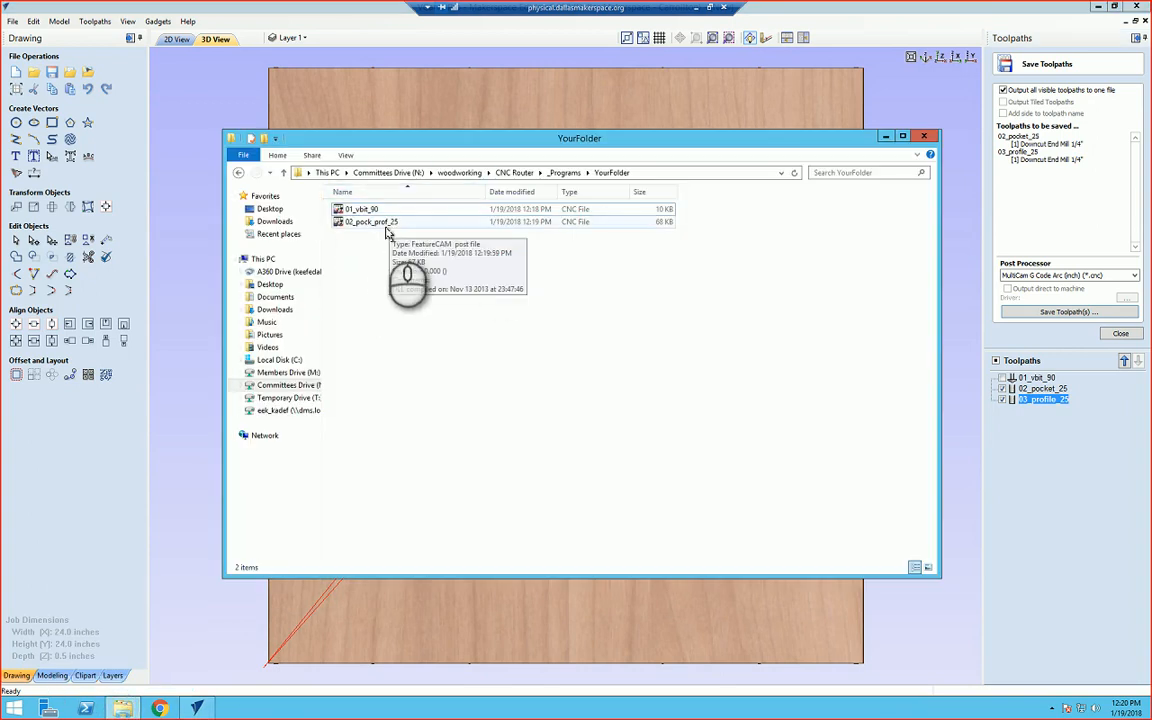
{"action": "left_click", "coordinate": [928, 137]}
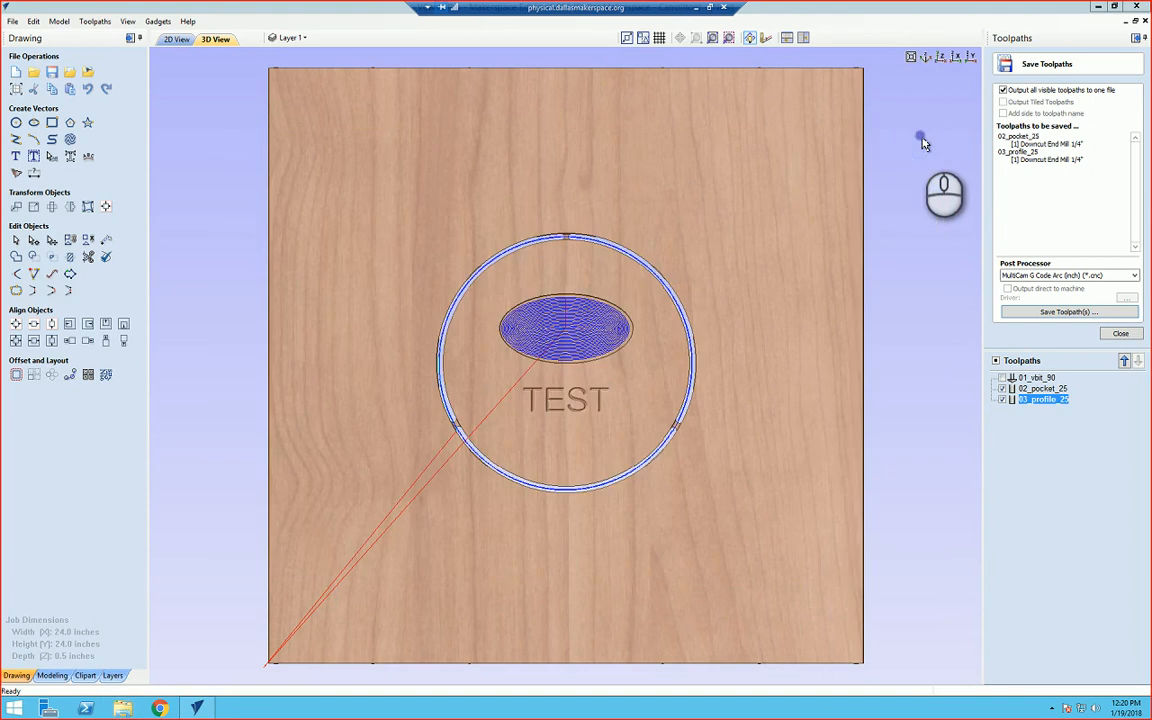
{"action": "left_click", "coordinate": [1118, 334]}
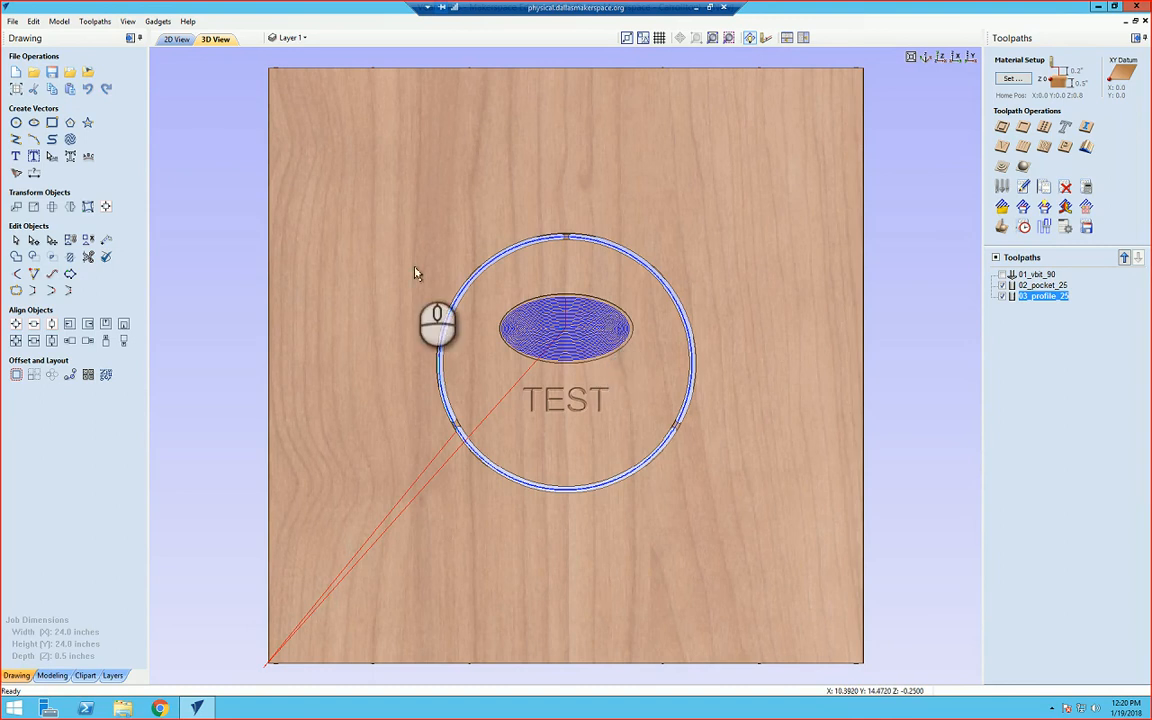
Step: Save the job to the Desktop as a VCarve file named TestFile
{"action": "left_click", "coordinate": [16, 22]}
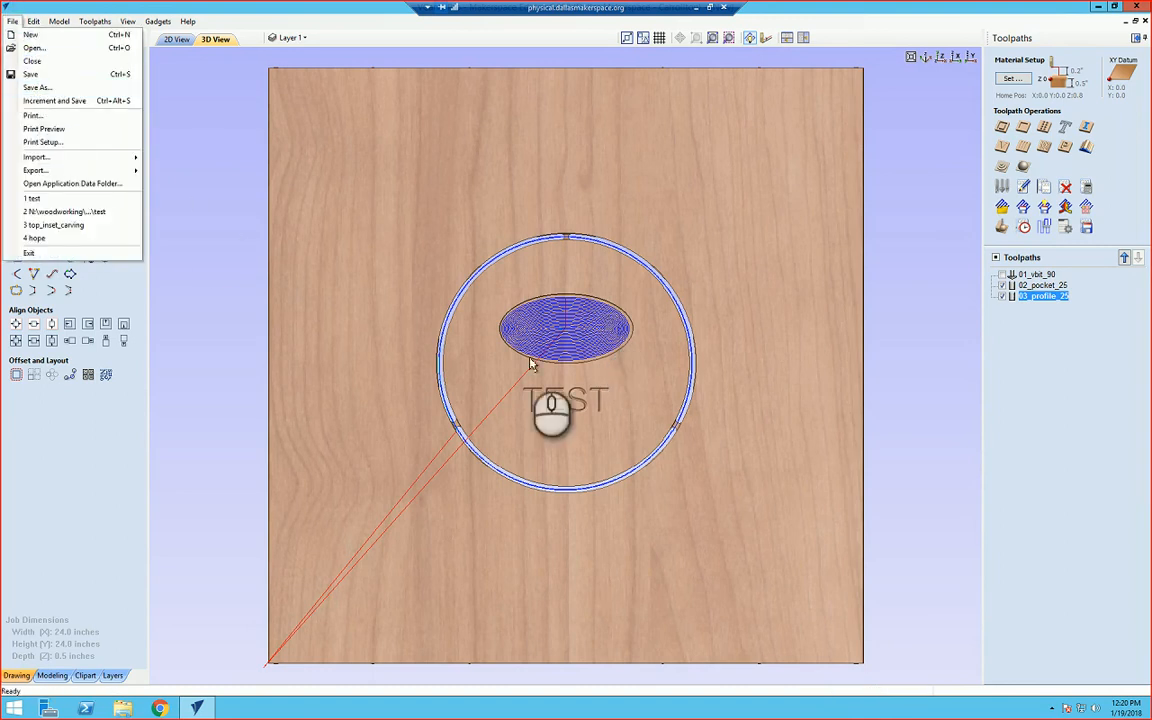
{"action": "left_click", "coordinate": [57, 90]}
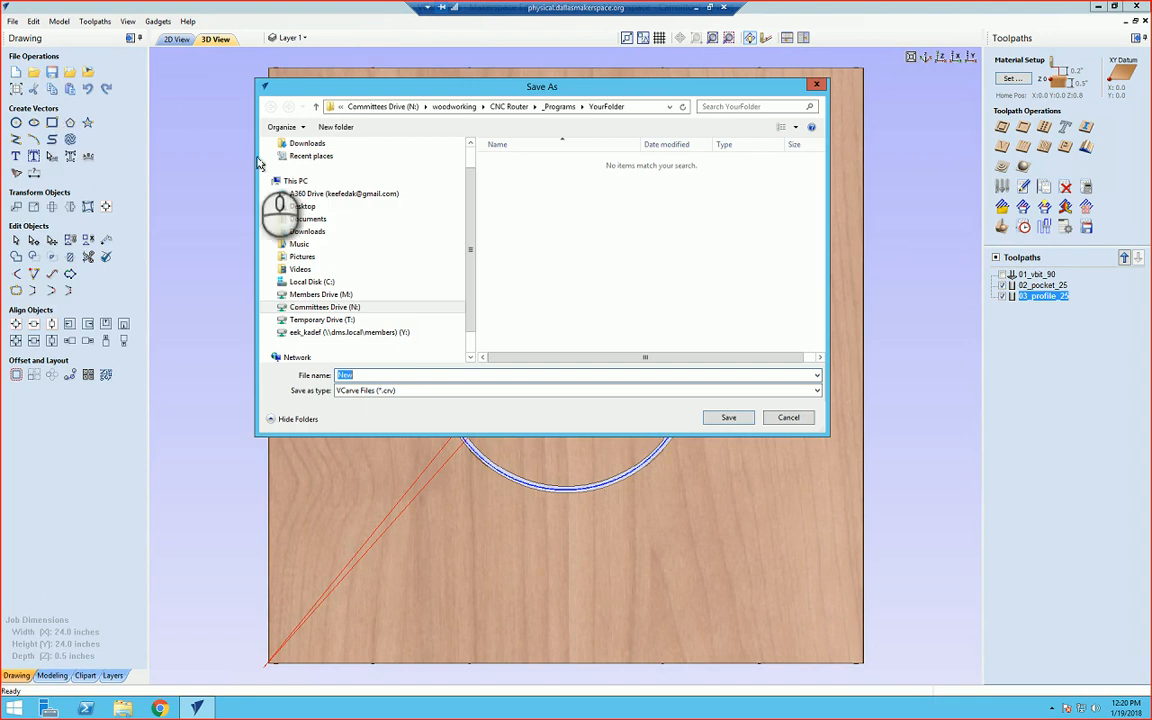
{"action": "left_click_drag", "start_coordinate": [469, 244], "coordinate": [475, 187]}
{"action": "left_click", "coordinate": [302, 161]}
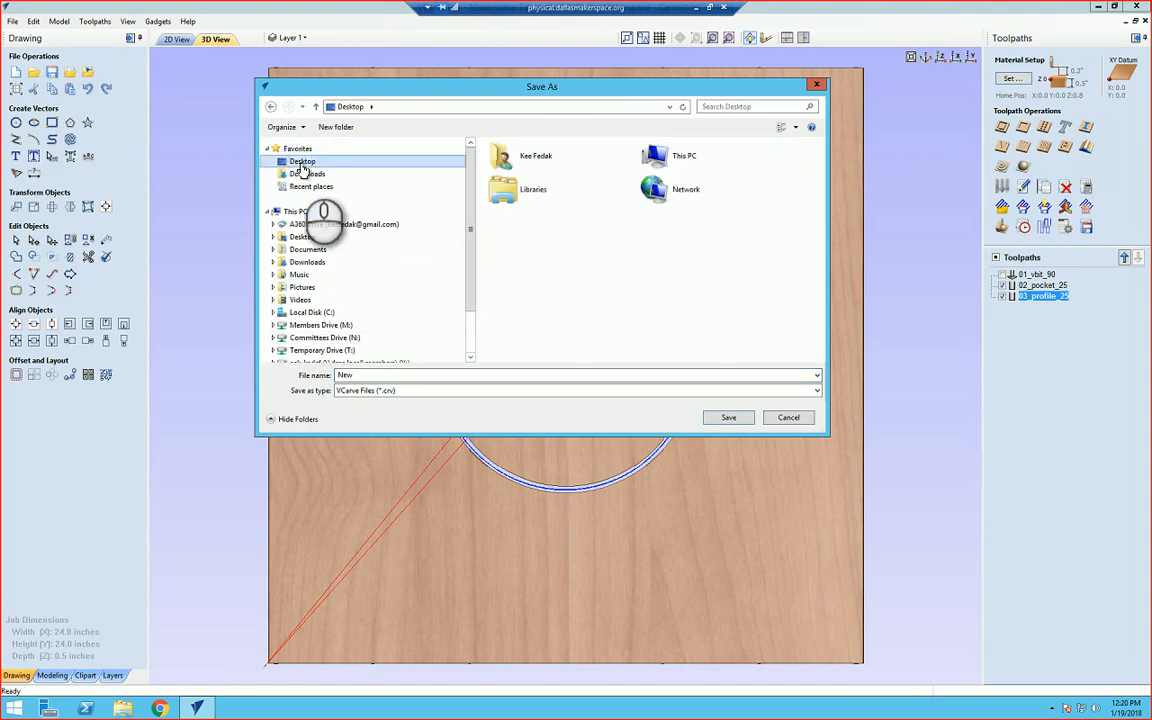
{"action": "left_click", "coordinate": [360, 375]}
{"action": "type", "text": "TestFile"}
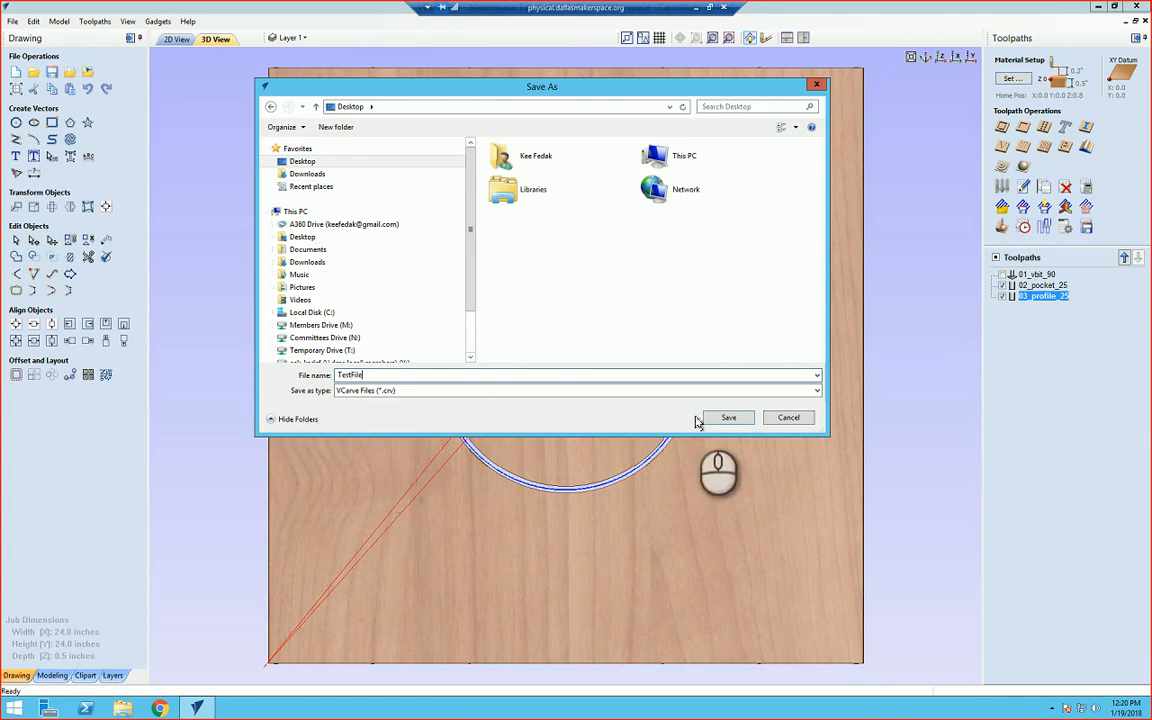
{"action": "left_click", "coordinate": [729, 419]}
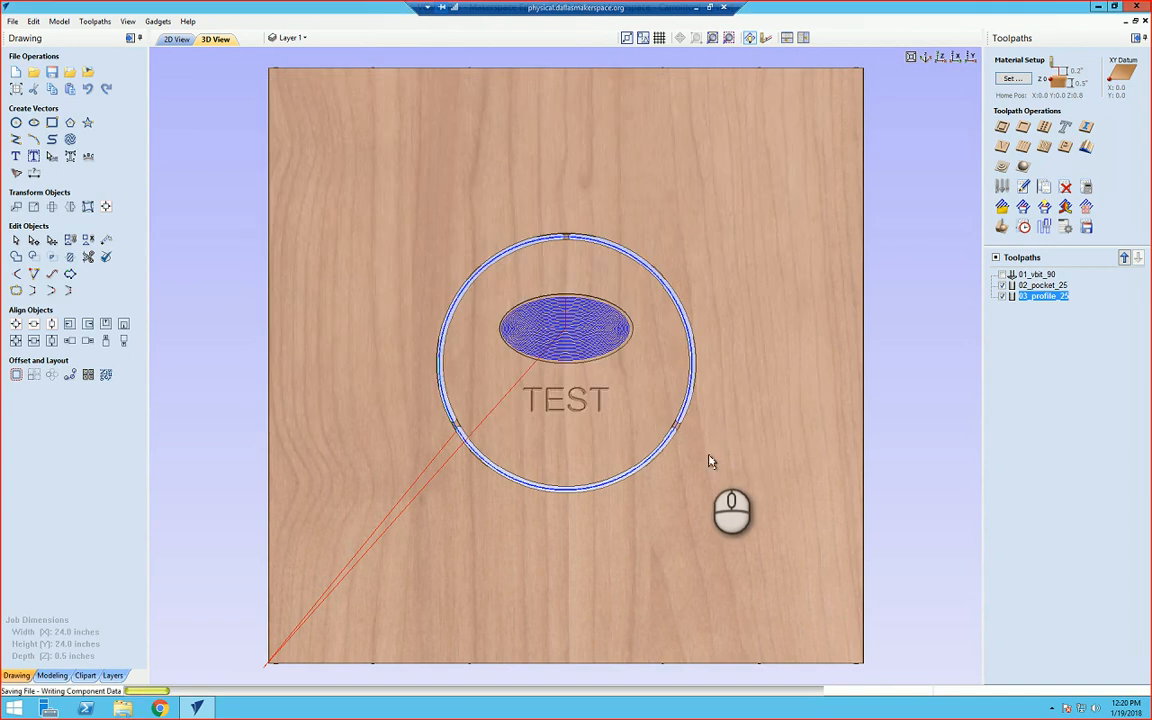
Step: Minimize VCarve Pro and move the TestFile desktop icon toward the middle of the desktop
{"action": "left_click", "coordinate": [1098, 8]}
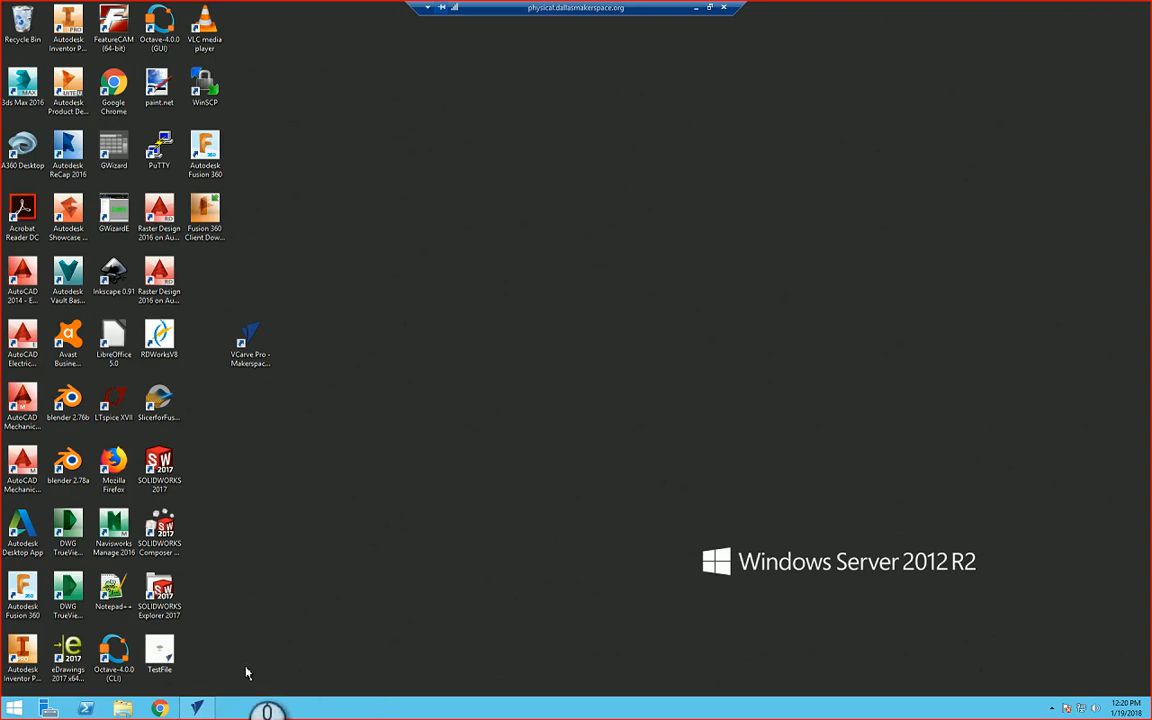
{"action": "left_click_drag", "start_coordinate": [160, 652], "coordinate": [555, 262]}
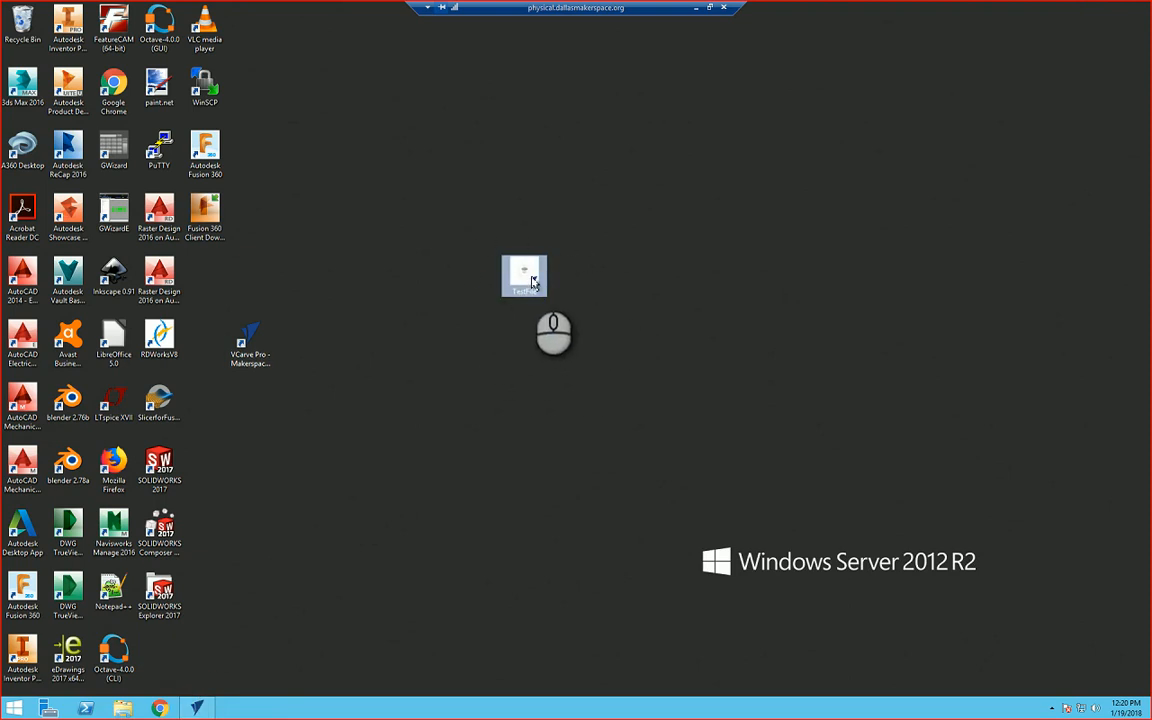
{"action": "mouse_move", "coordinate": [533, 285]}
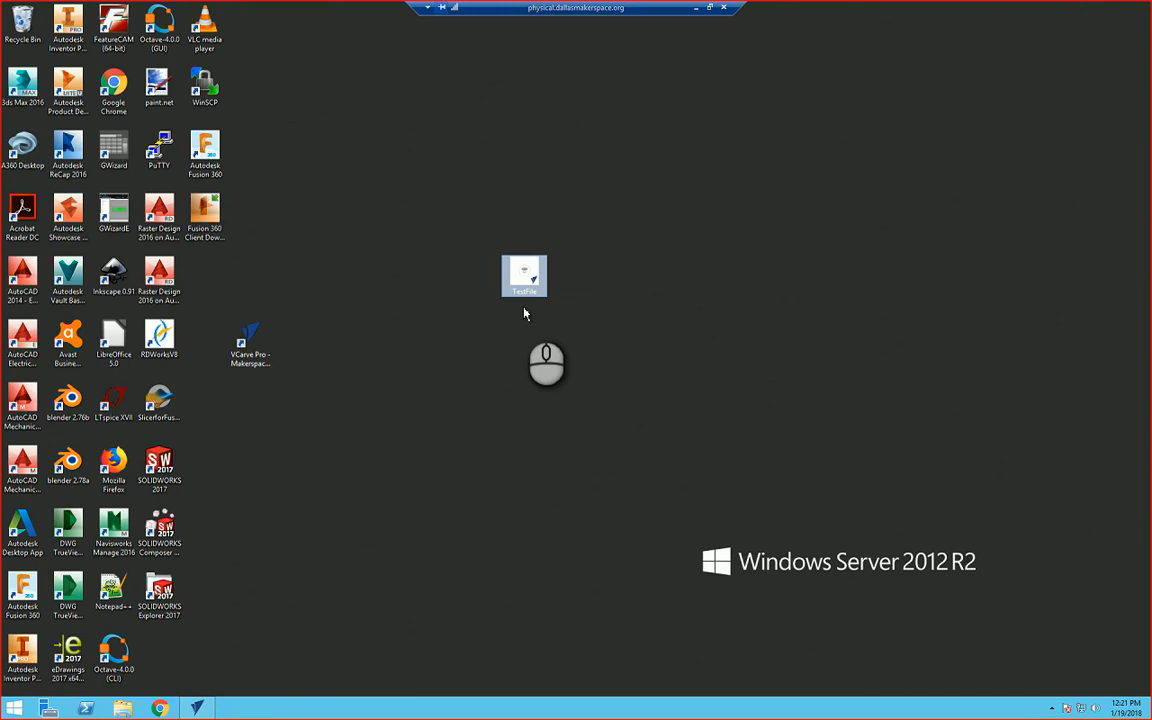
{"action": "left_click_drag", "start_coordinate": [524, 280], "coordinate": [387, 280]}
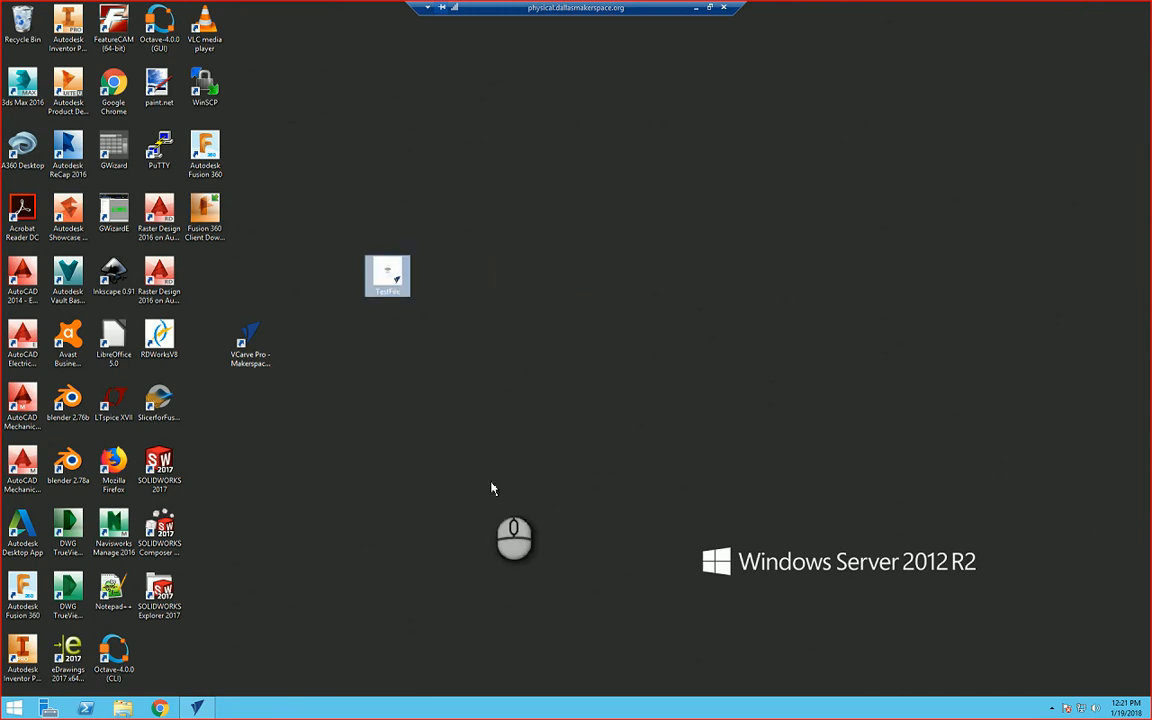
Step: Browse File Explorer to Committees Drive > woodworking > CNC Router > _Programs > YourFolder to examine the saved toolpath files, then close it
{"action": "left_click", "coordinate": [121, 709]}
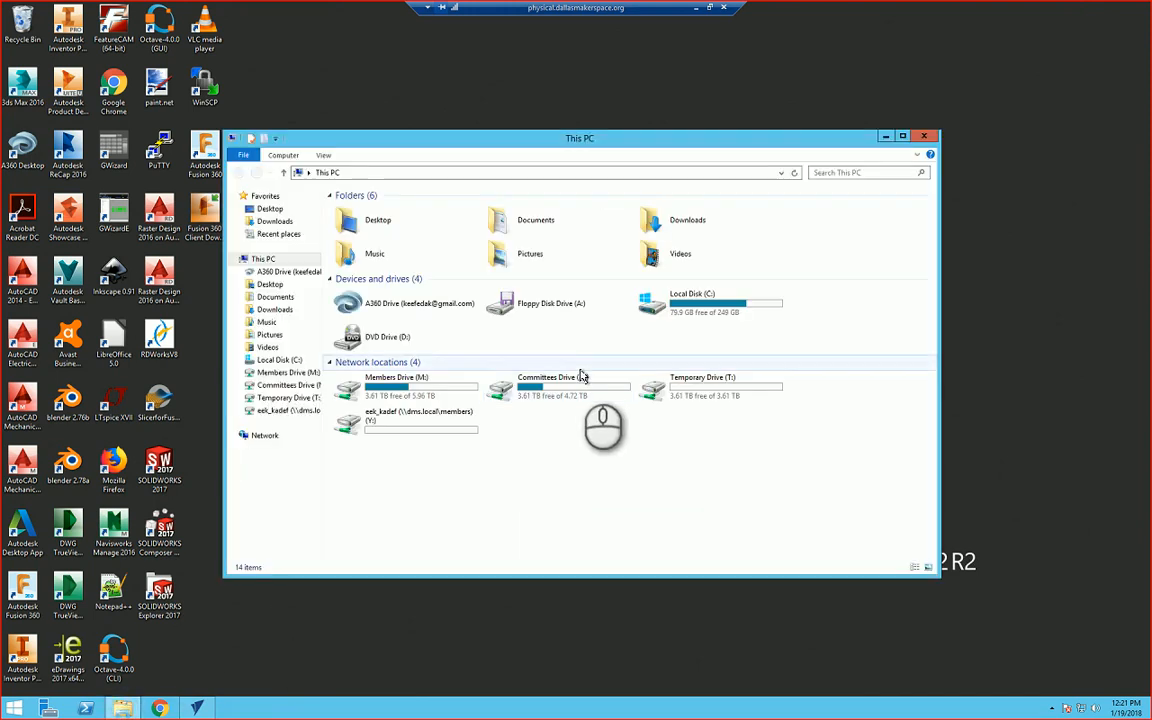
{"action": "left_click", "coordinate": [292, 388]}
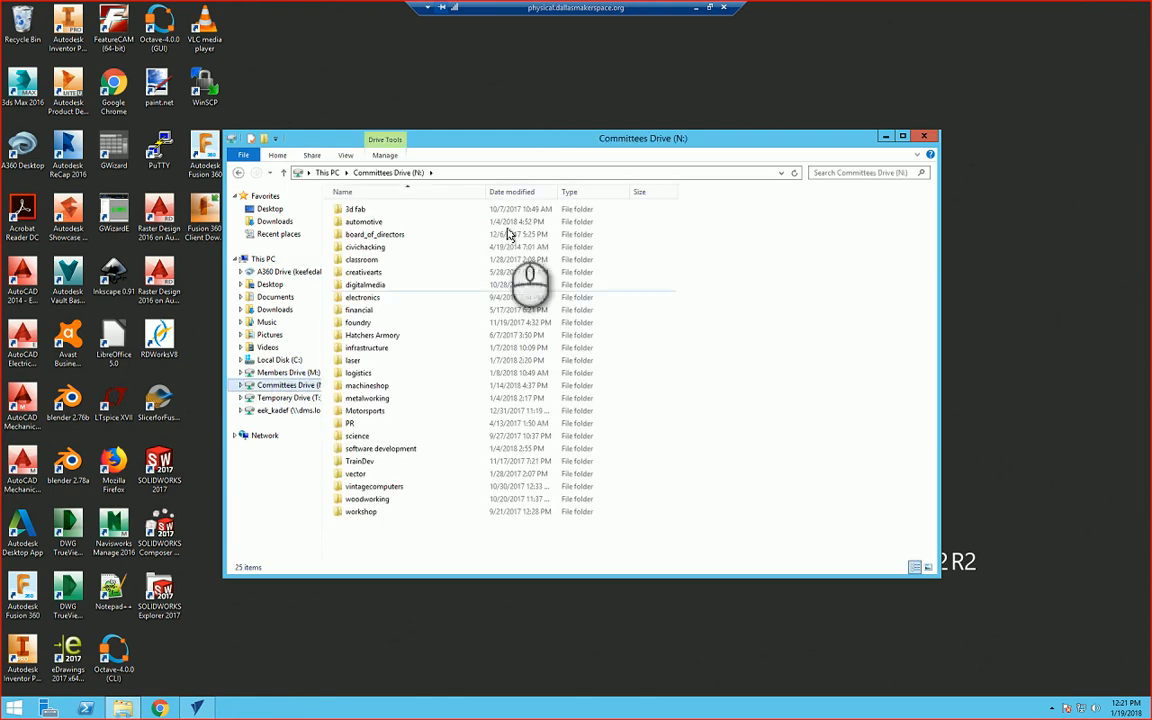
{"action": "double_click", "coordinate": [375, 498]}
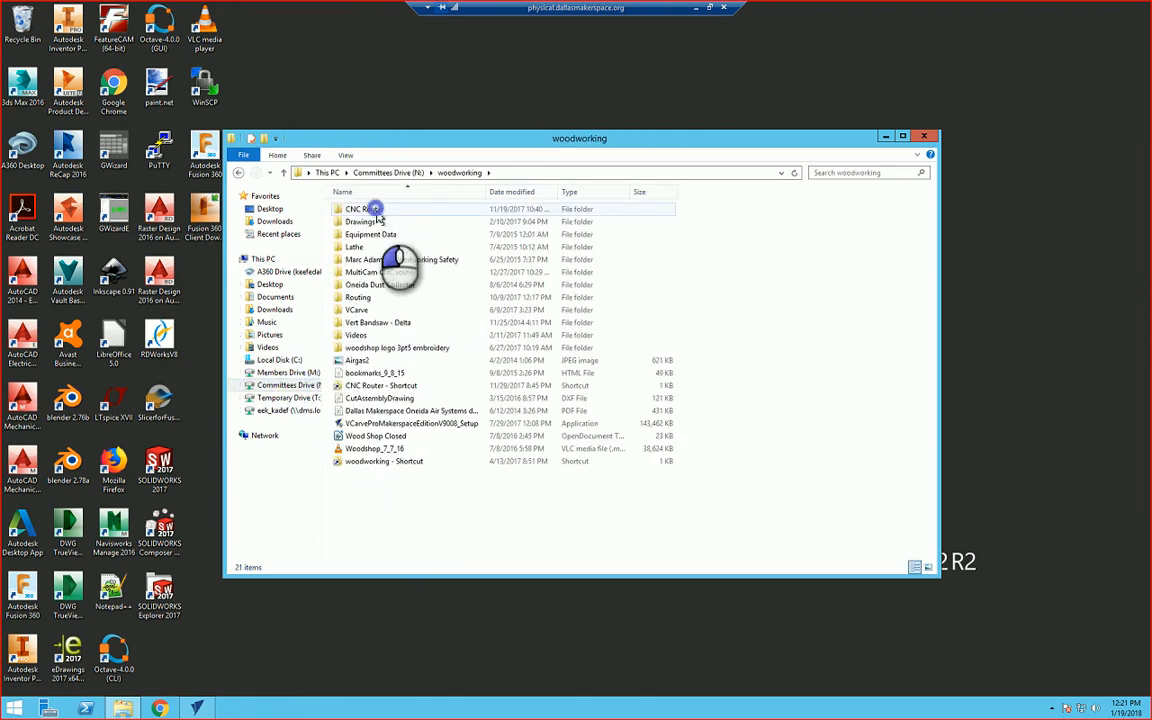
{"action": "double_click", "coordinate": [370, 209]}
{"action": "double_click", "coordinate": [375, 209]}
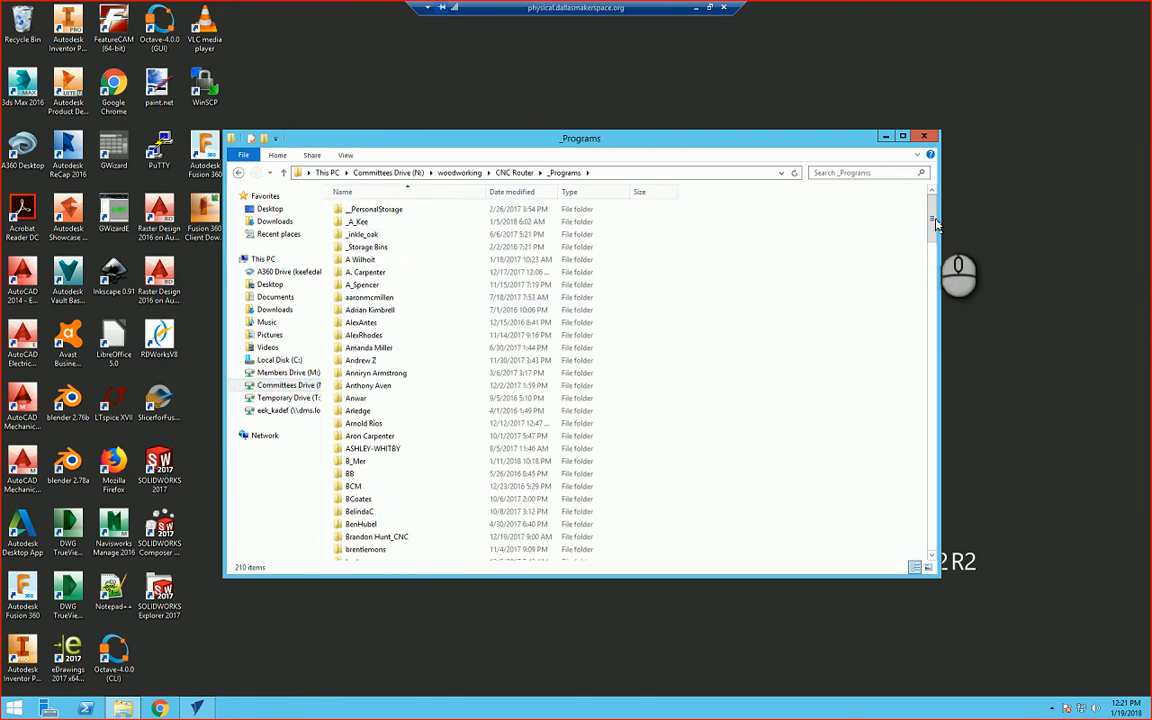
{"action": "left_click_drag", "start_coordinate": [933, 216], "coordinate": [985, 564]}
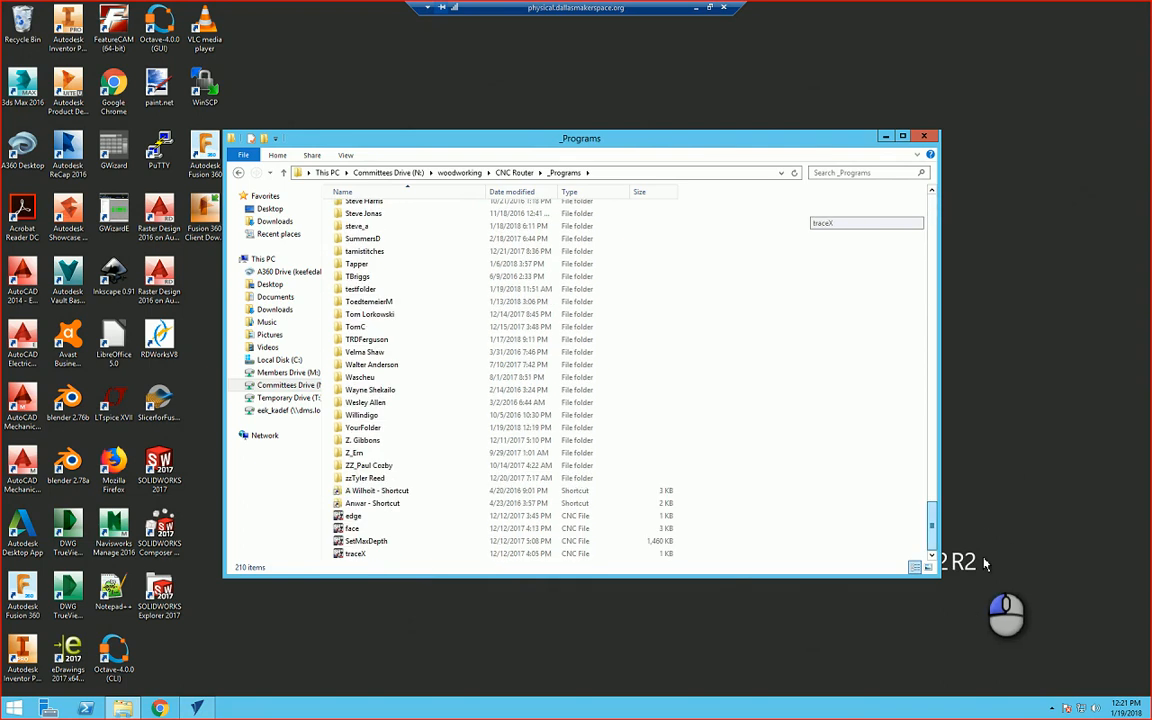
{"action": "double_click", "coordinate": [362, 428]}
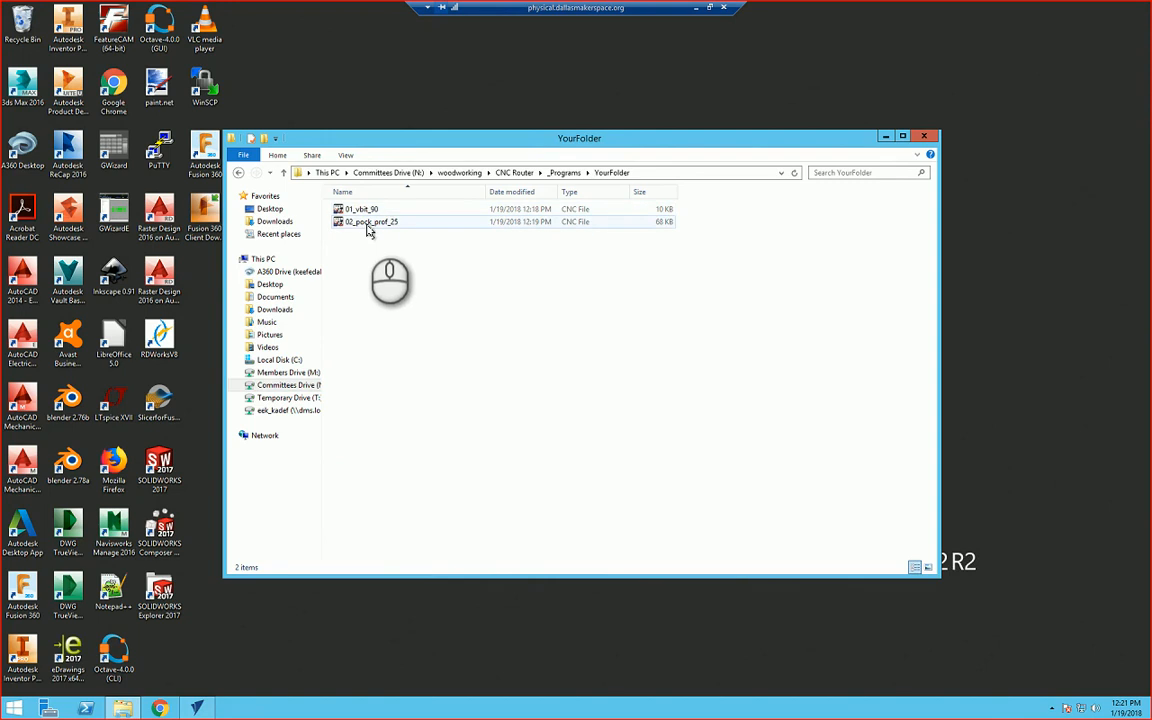
{"action": "left_click", "coordinate": [886, 137]}
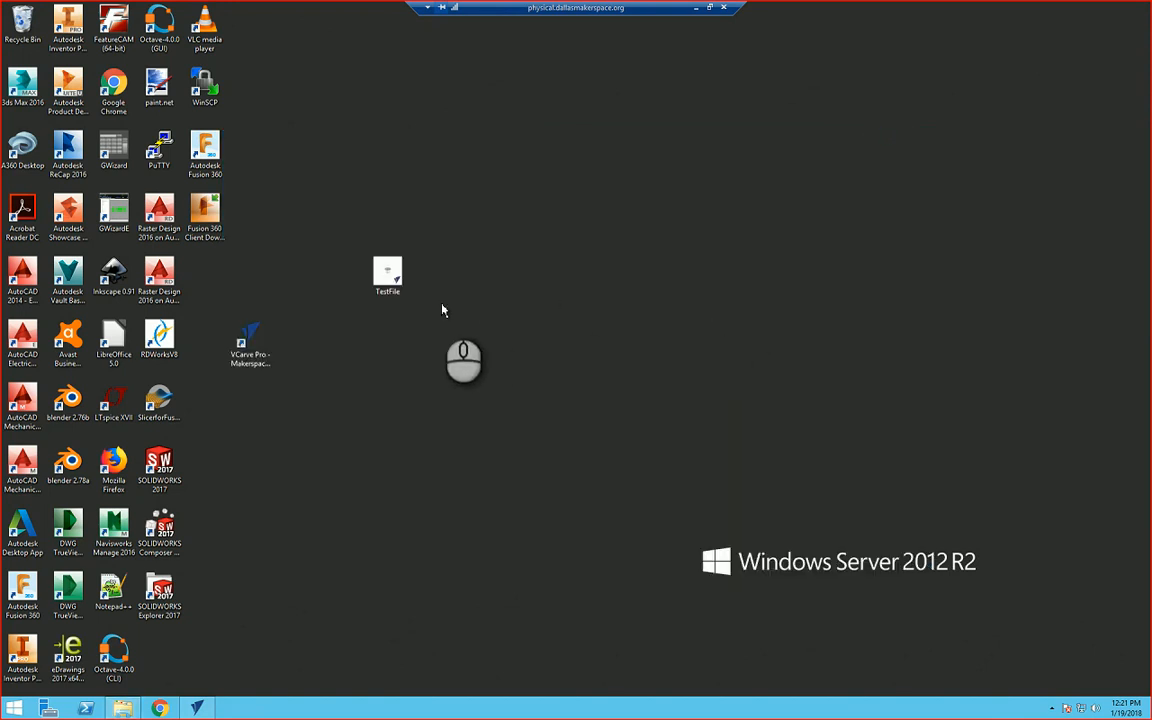